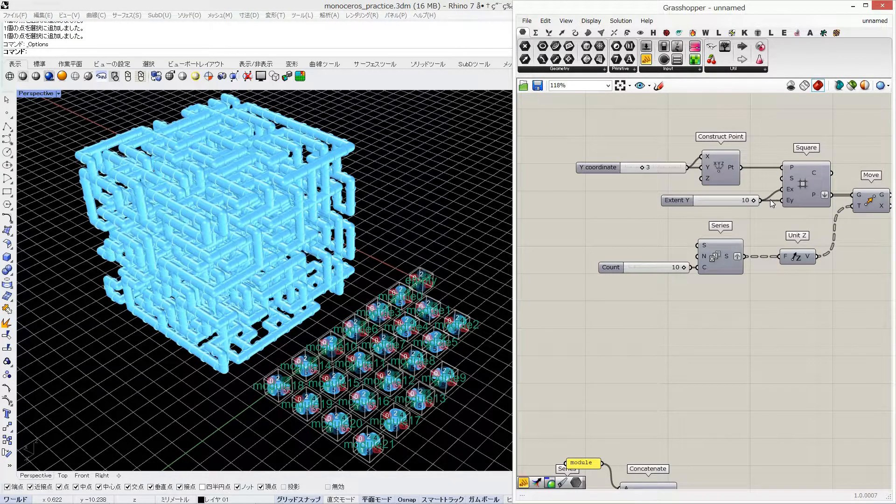
scroll(734, 238, down, 3)
right_drag(734, 238, 624, 198)
right_drag(742, 317, 543, 304)
scroll(758, 273, up, 2)
mouse_move(749, 270)
mouse_down()
mouse_move(728, 270)
mouse_move(755, 269)
mouse_up()
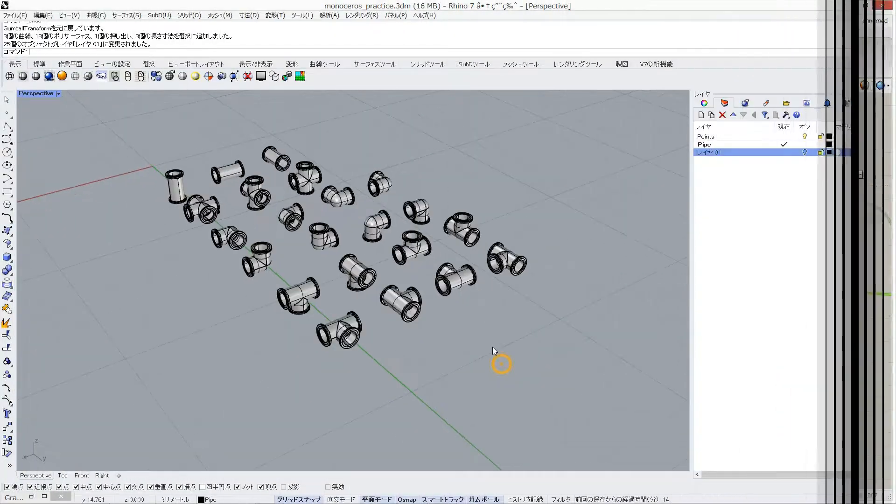
Step: Turn on the layer レイヤ 01 that holds the dimensioned cube around the first pipe part
scroll(494, 359, down, 2)
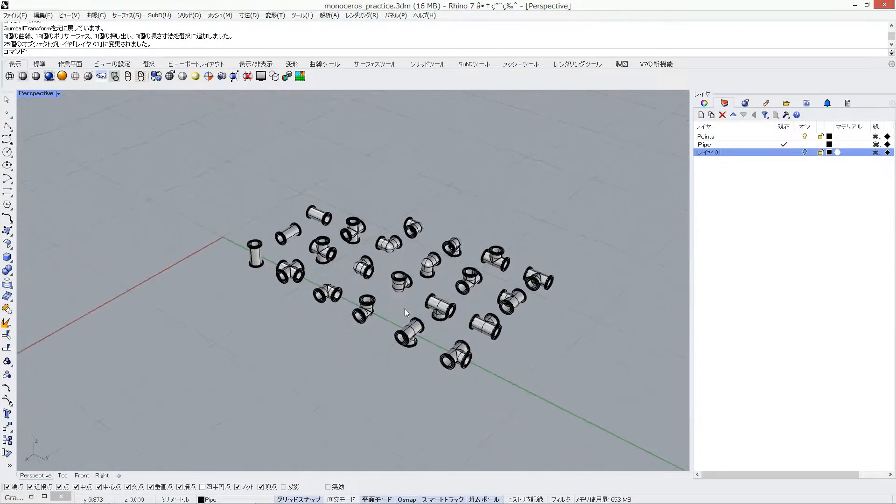
scroll(595, 228, up, 2)
click(804, 152)
scroll(216, 294, up, 3)
shift+right_drag(148, 300, 274, 310)
scroll(226, 282, up, 5)
scroll(274, 310, down, 4)
Step: Select the dimensioned cube group and move it 4 mm along the Y axis to the cross-shaped part
click(250, 253)
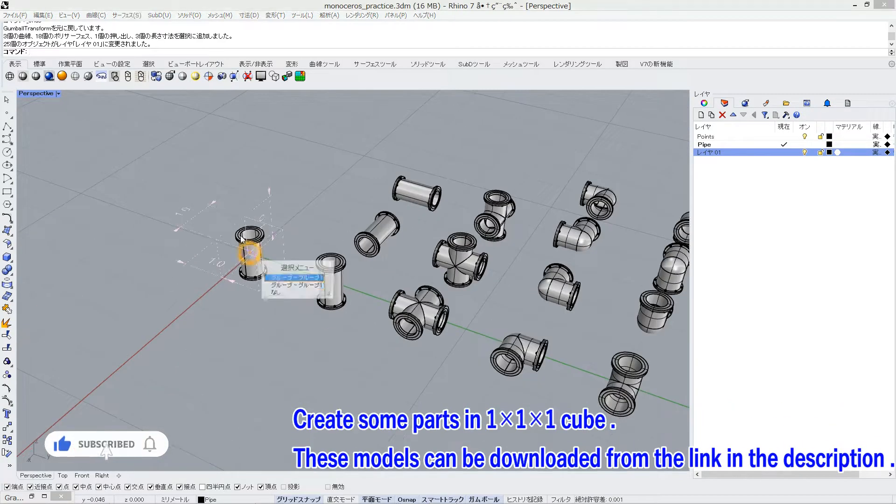
click(279, 282)
scroll(276, 280, down, 3)
scroll(261, 273, up, 3)
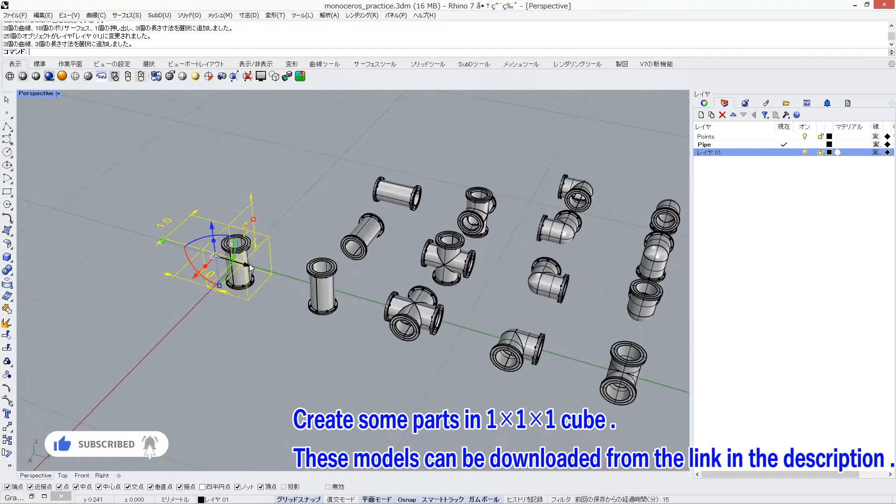
click(250, 267)
text(4)
key(Return)
click(419, 372)
Step: Move the dimensioned cube 2 mm further along the Y axis to the next elbow part
right_drag(418, 371, 359, 303)
click(398, 294)
click(408, 291)
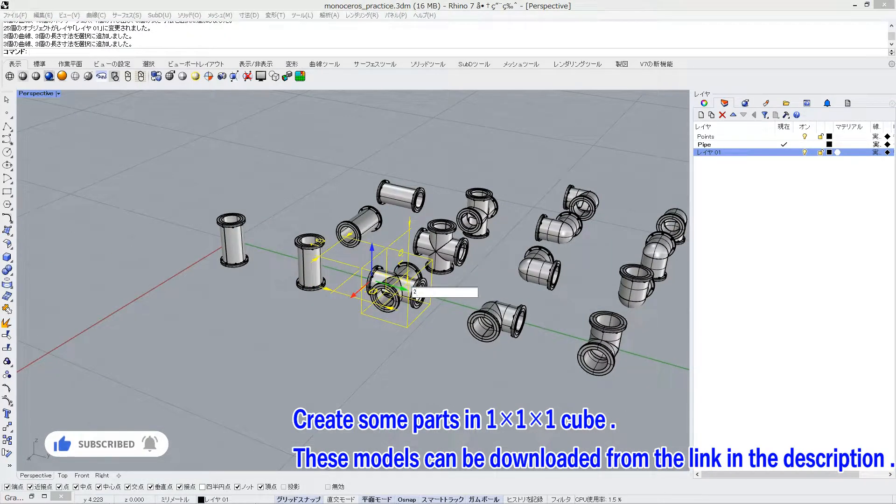
key(Return)
click(446, 376)
Step: Move the dimensioned cube -1 mm along the X axis twice to the elbow in the neighbouring row
right_drag(445, 376, 306, 269)
click(230, 252)
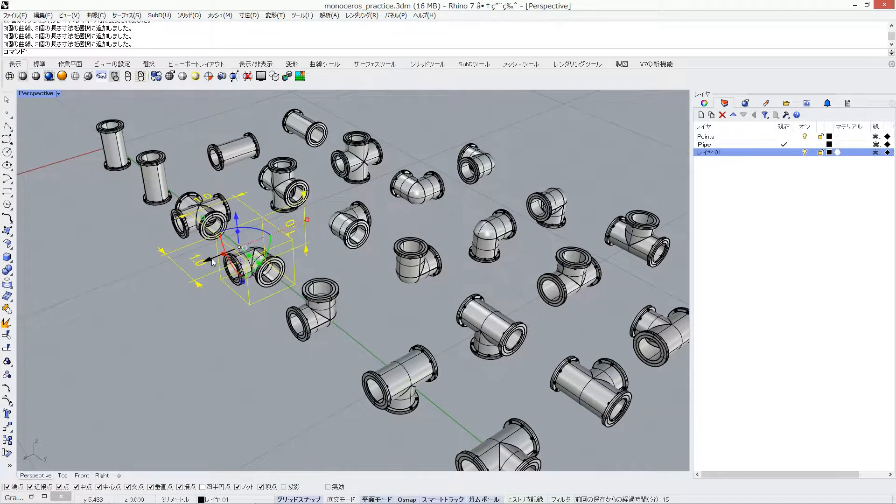
click(210, 261)
text(-1)
key(Return)
click(252, 242)
key(Return)
Step: Delete the dimensioned cube and the extra upright pipe at the origin
right_drag(299, 223, 289, 179)
scroll(289, 179, down, 10)
scroll(339, 268, up, 3)
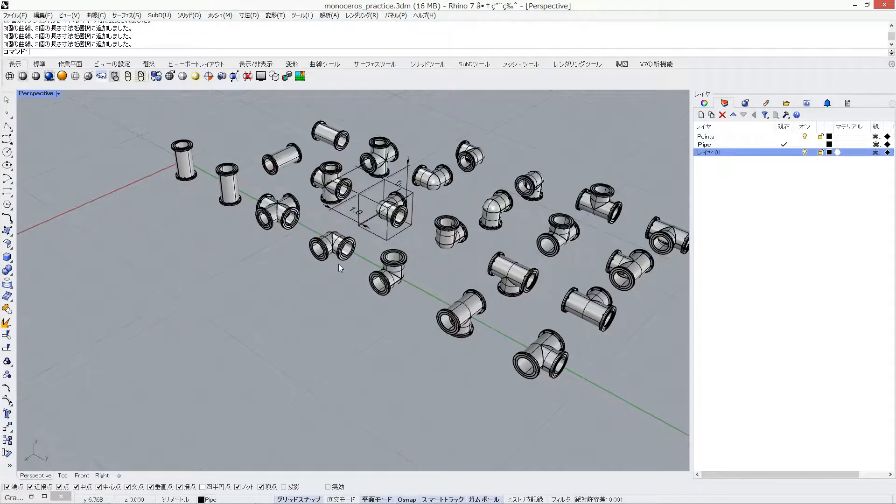
click(188, 166)
key(Delete)
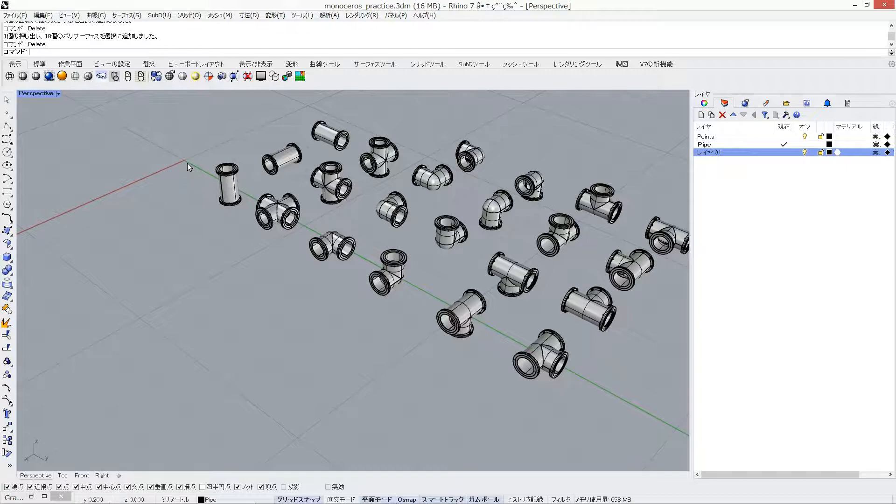
Step: Switch to Grasshopper and dock its window beside the Rhino viewport showing all the pipe parts
shift+right_drag(488, 303, 406, 301)
scroll(390, 364, down, 3)
scroll(356, 310, up, 3)
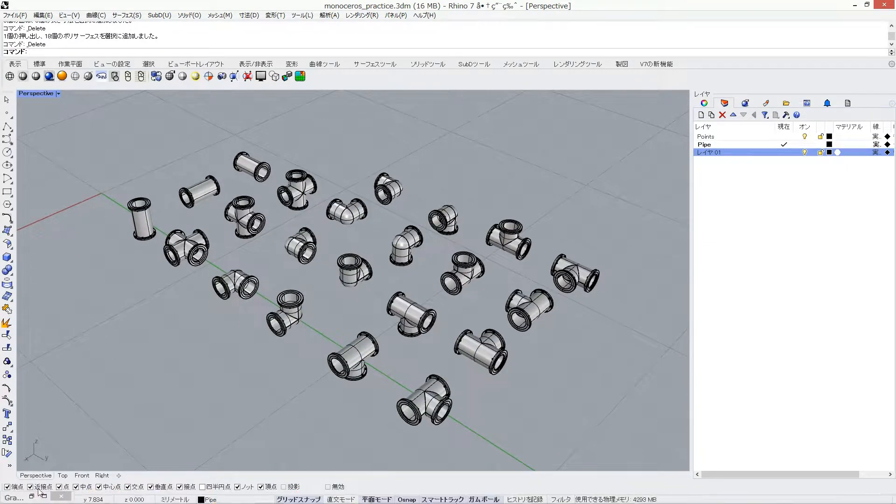
click(44, 495)
double_click(393, 12)
key(super+Right)
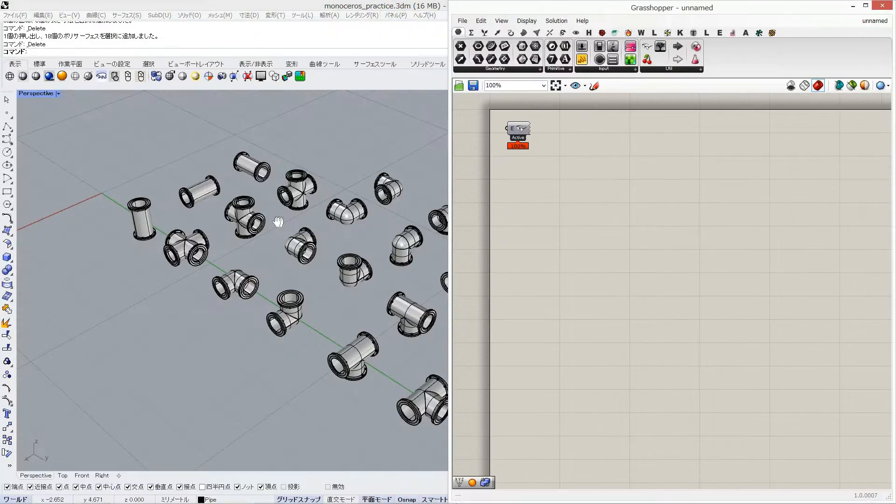
right_drag(279, 219, 249, 260)
scroll(249, 261, down, 2)
scroll(224, 224, up, 2)
Step: Add a Geometry parameter to the Grasshopper canvas
click(622, 234)
click(506, 69)
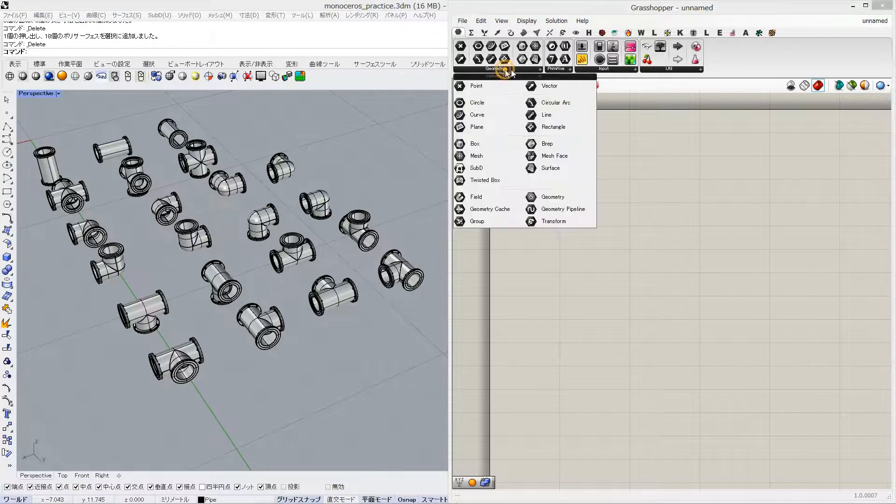
click(540, 197)
click(540, 171)
right_drag(540, 170, 552, 168)
Step: Reference the upright straight pipe in the Geometry parameter, using Set Multiple Geometries
right_drag(164, 258, 196, 267)
right_click(551, 168)
click(574, 299)
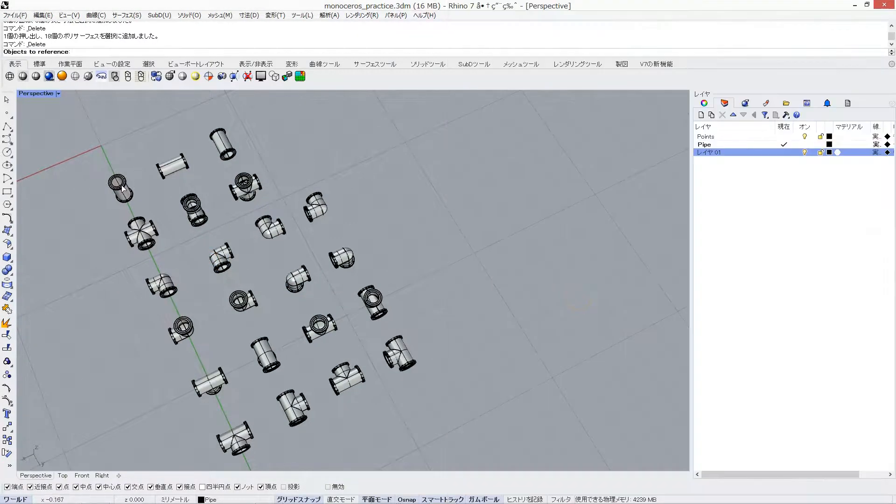
click(121, 186)
right_click(551, 168)
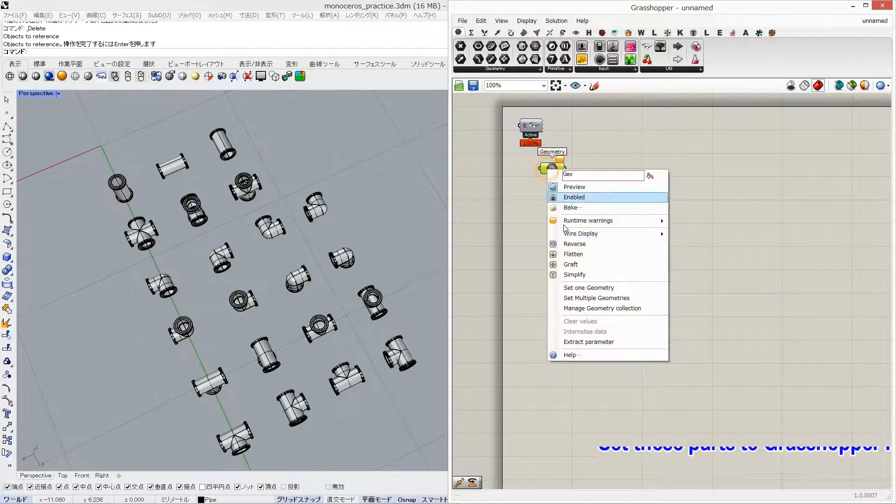
click(577, 298)
drag(89, 165, 138, 201)
key(Return)
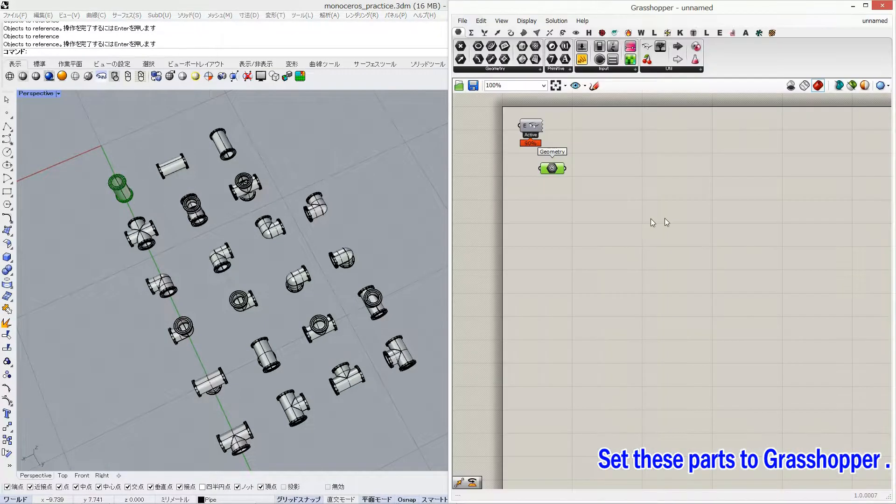
Step: Feed the Geometry into a Mesh parameter and duplicate the pair for the adjacent straight pipe
drag(565, 168, 555, 194)
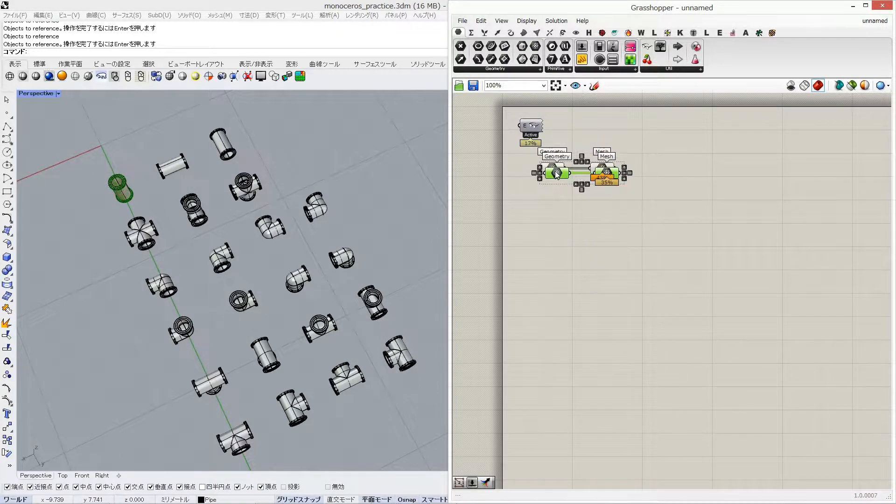
click(549, 189)
right_click(551, 192)
click(569, 308)
drag(138, 140, 203, 184)
key(Return)
Step: Set up a third Geometry and Mesh pair for the remaining straight pipe and group the three pairs
click(495, 69)
drag(522, 154, 548, 236)
right_click(545, 238)
drag(535, 46, 534, 156)
click(563, 366)
click(222, 143)
key(Return)
key(ctrl+g)
Step: Duplicate Geometry parameters below the first group and reference the cross-shaped part on the Y axis in one
right_click(548, 284)
drag(533, 69, 548, 302)
alt+drag(548, 301, 554, 320)
alt+drag(554, 320, 552, 337)
right_click(547, 283)
click(589, 413)
drag(166, 248, 112, 216)
key(Return)
Step: Reference the other two cross-shaped parts in the duplicated Geometry parameters
right_click(548, 284)
click(589, 396)
right_drag(280, 280, 224, 252)
right_click(552, 296)
click(588, 424)
drag(159, 257, 226, 318)
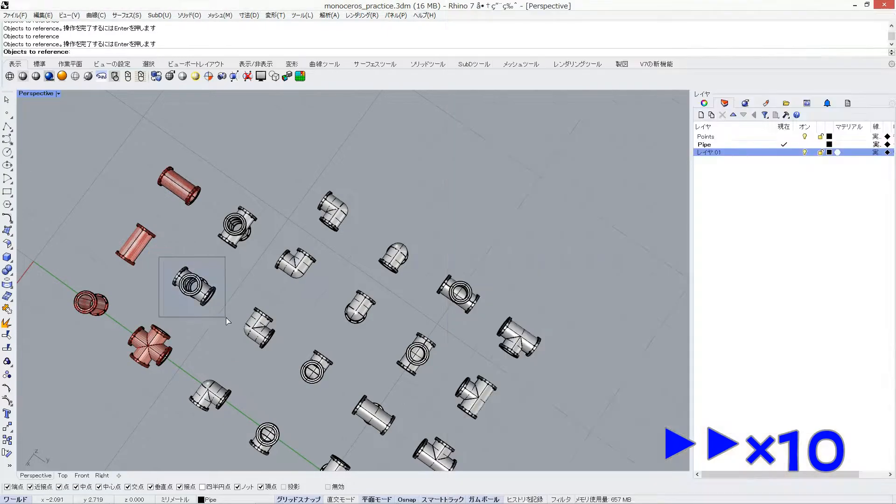
key(Return)
drag(206, 190, 269, 256)
Step: Give each cross-shaped part's Geometry its own Mesh parameter and group the three pairs
drag(553, 338, 577, 419)
drag(535, 46, 609, 285)
drag(560, 283, 610, 303)
alt+drag(609, 303, 613, 321)
drag(570, 320, 523, 264)
click(529, 301)
drag(646, 347, 502, 263)
key(ctrl+g)
Step: Paste further copies of the empty Geometry and Mesh parameters and arrange them as pairs below the second group
drag(576, 420, 558, 452)
key(ctrl+c)
key(ctrl+v)
key(ctrl+v)
key(ctrl+v)
drag(565, 386, 557, 429)
drag(560, 381, 557, 405)
drag(535, 46, 595, 377)
key(ctrl+c)
key(ctrl+v)
key(ctrl+v)
key(ctrl+v)
Step: Reference the elbow on the Y axis in the first of the pasted Geometry parameters
right_drag(653, 411, 646, 346)
right_click(543, 312)
click(579, 429)
drag(176, 368, 248, 422)
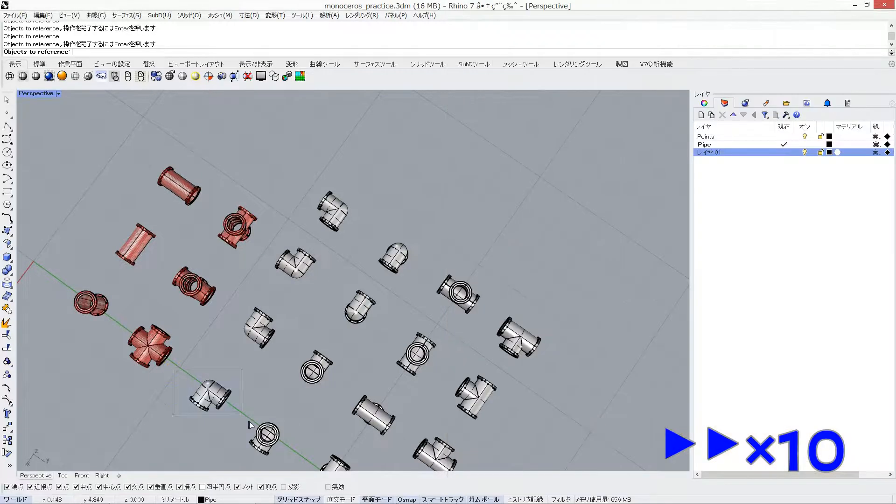
key(Return)
Step: Reference the next three elbows in their own Geometry parameters and group the four elbow pairs
right_click(547, 337)
drag(232, 315, 284, 355)
drag(268, 243, 320, 282)
key(Return)
drag(296, 172, 354, 236)
key(Return)
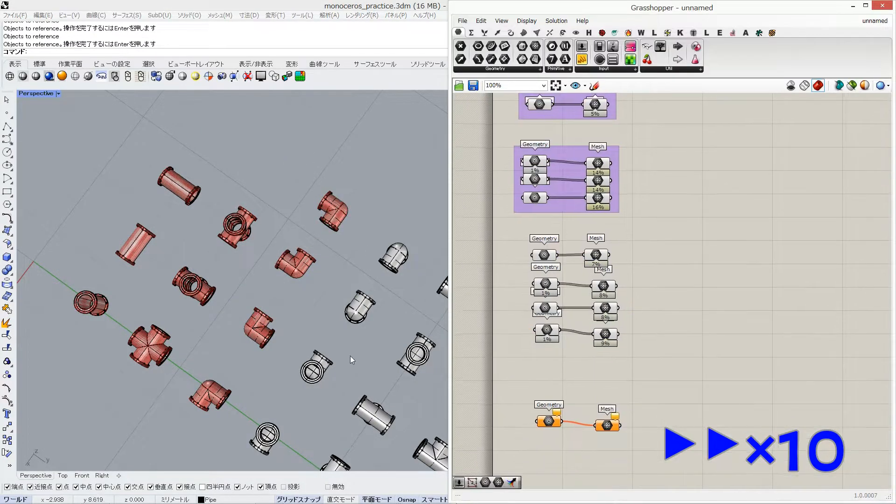
shift+right_drag(299, 262, 272, 210)
drag(515, 236, 656, 356)
key(ctrl+g)
Step: Paste four more copies of the spare Geometry and Mesh pair and space them out below the elbow group
key(ctrl+c)
key(ctrl+v)
key(ctrl+v)
key(ctrl+v)
key(ctrl+v)
drag(565, 363, 545, 432)
drag(560, 359, 551, 382)
drag(619, 363, 617, 381)
drag(556, 354, 541, 321)
drag(614, 358, 599, 324)
drag(551, 349, 543, 362)
Step: Reference the next diagonal row of four elbows, one in each new Geometry parameter
right_click(544, 321)
click(583, 440)
right_click(543, 363)
click(583, 440)
drag(311, 233, 361, 292)
key(Return)
drag(345, 186, 392, 230)
key(Return)
Step: Align the second set of four elbow pairs in even rows and group them
drag(551, 381, 530, 312)
click(538, 309)
click(610, 309)
drag(635, 408, 525, 309)
key(ctrl+g)
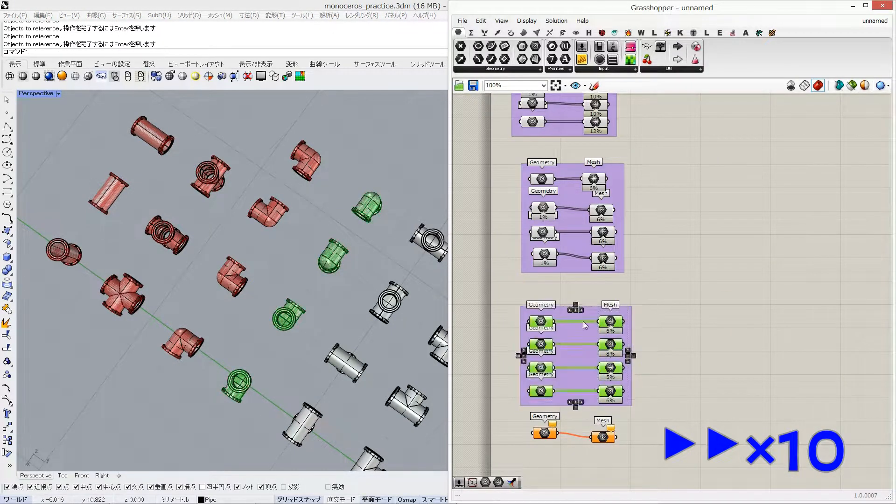
Step: Paste four further copies of the spare Geometry and Mesh pair below the second elbow group
right_drag(651, 326, 656, 277)
scroll(233, 280, down, 3)
drag(634, 364, 532, 402)
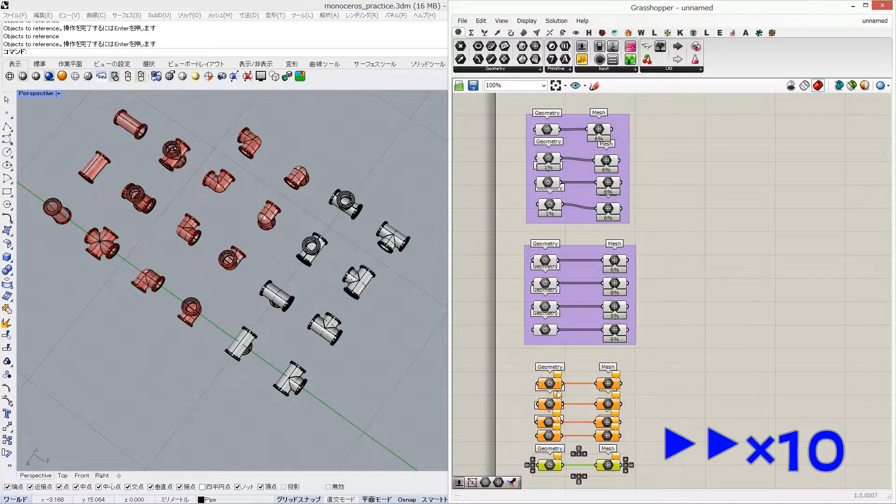
Step: Reference the next diagonal row of four tees, one in each new Geometry parameter, and group the four pairs
right_click(550, 383)
click(583, 440)
drag(219, 321, 262, 366)
key(Return)
right_click(549, 403)
click(583, 439)
drag(251, 273, 301, 317)
key(Return)
drag(350, 216, 364, 226)
key(Return)
mouse_move(630, 406)
mouse_down()
mouse_move(521, 331)
mouse_move(617, 410)
mouse_up()
key(ctrl+g)
Step: Duplicate the spare Geometry and Mesh pair to get four stacked pairs below the first tee group
click(524, 368)
scroll(587, 274, up, 2)
alt+drag(565, 341, 566, 364)
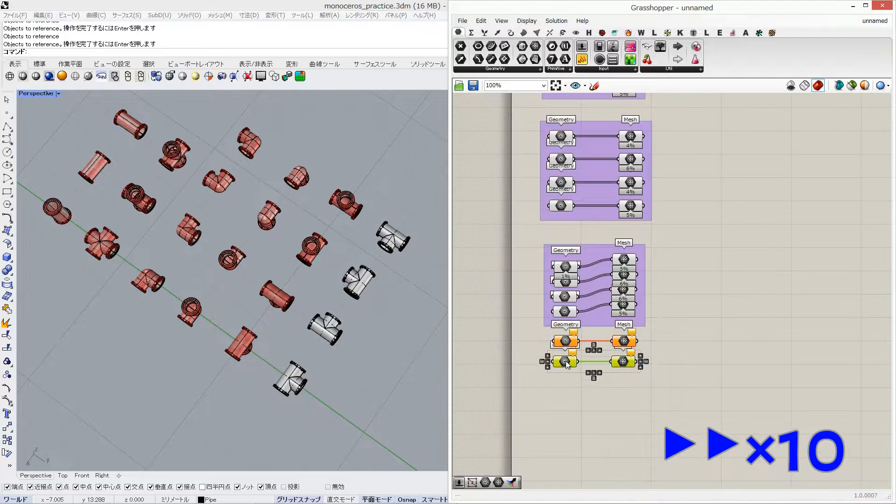
drag(546, 331, 649, 417)
click(543, 375)
Step: Reference the last diagonal row of four tees in separate Geometry parameters and group their pairs
right_click(571, 350)
click(606, 440)
drag(268, 355, 312, 401)
key(Return)
right_click(562, 370)
click(594, 440)
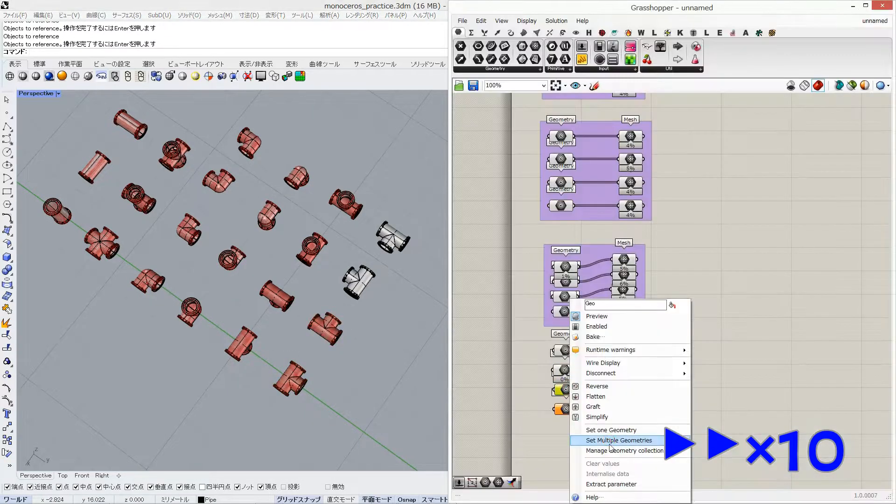
right_click(565, 411)
click(598, 440)
drag(373, 217, 413, 259)
key(Return)
drag(651, 416, 522, 331)
key(ctrl+g)
Step: Add an Entwine component to the canvas beside the grouped pairs
right_drag(644, 150, 633, 373)
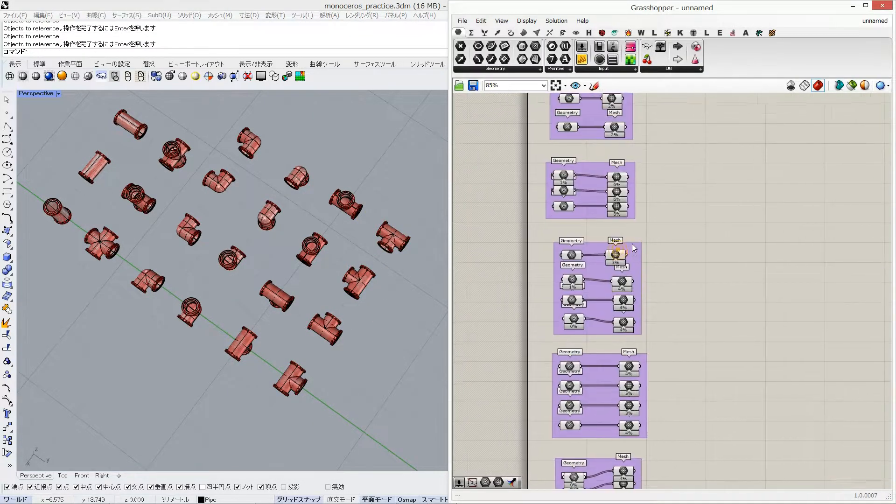
scroll(572, 174, up, 3)
scroll(596, 237, down, 3)
double_click(705, 266)
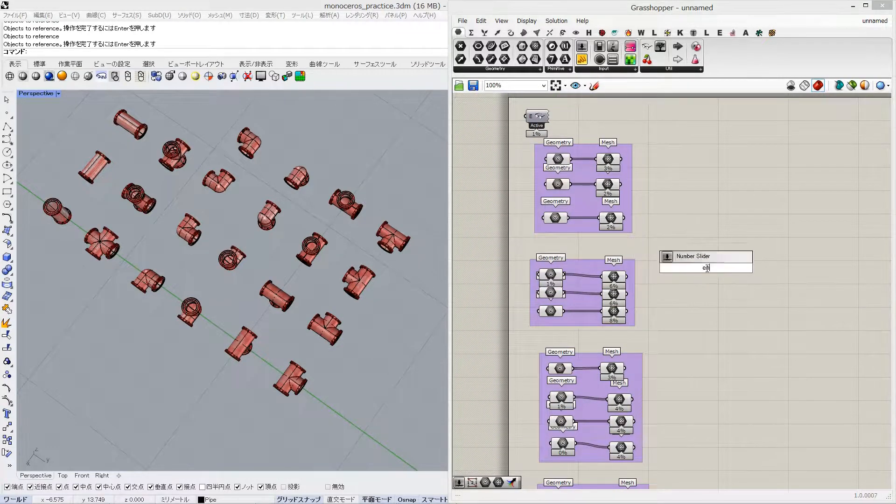
text(ent)
click(713, 256)
Step: Extend the Entwine component with additional inputs up to {0;13}
scroll(718, 272, up, 5)
click(703, 355)
click(703, 355)
click(702, 355)
click(702, 354)
click(704, 364)
click(703, 375)
click(703, 395)
scroll(702, 233, down, 3)
click(723, 383)
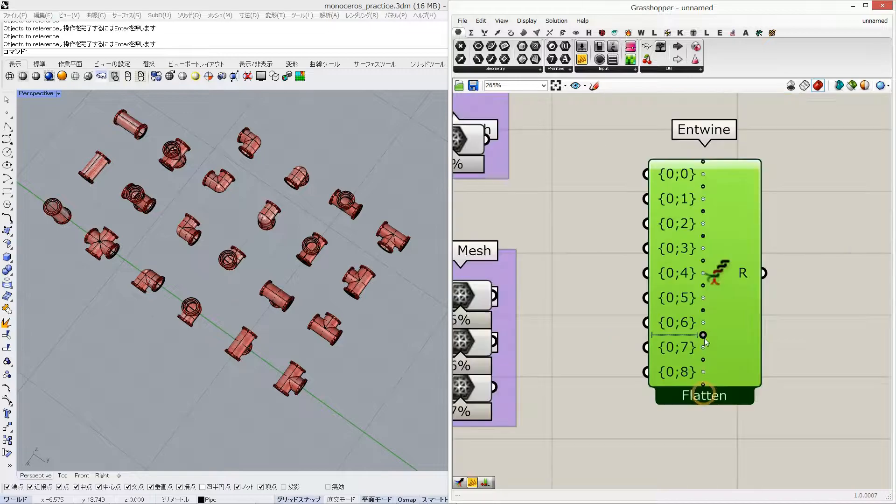
click(723, 344)
scroll(718, 346, up, 3)
click(710, 340)
click(710, 360)
click(710, 380)
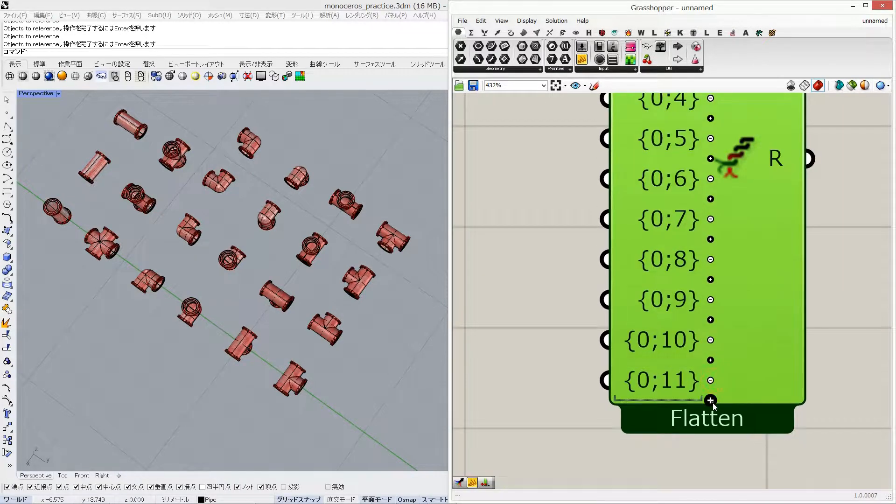
click(710, 401)
click(711, 421)
Step: Add more inputs to the Entwine component until they reach {0;21}
scroll(777, 257, down, 2)
click(794, 256)
scroll(794, 257, down, 2)
scroll(770, 276, up, 4)
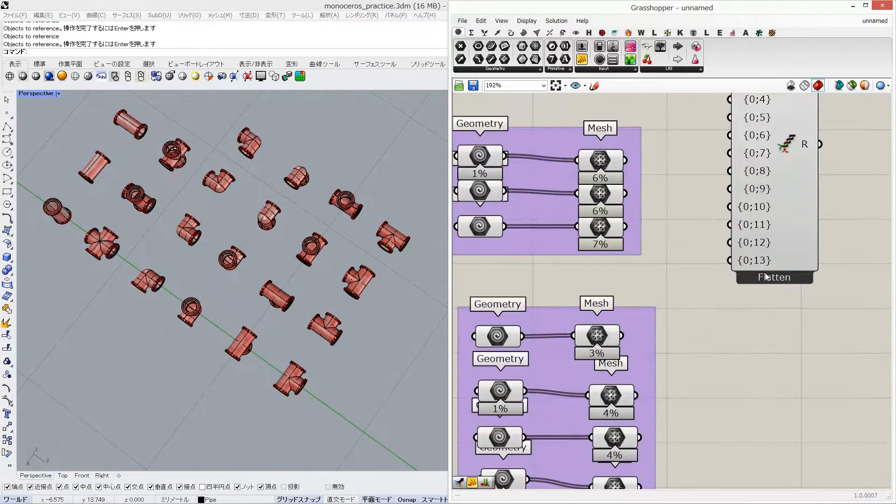
click(789, 269)
click(788, 289)
click(788, 308)
scroll(779, 308, down, 2)
click(733, 302)
right_drag(733, 303, 700, 259)
scroll(700, 259, down, 2)
scroll(704, 267, up, 5)
click(732, 271)
click(732, 294)
click(733, 317)
click(733, 341)
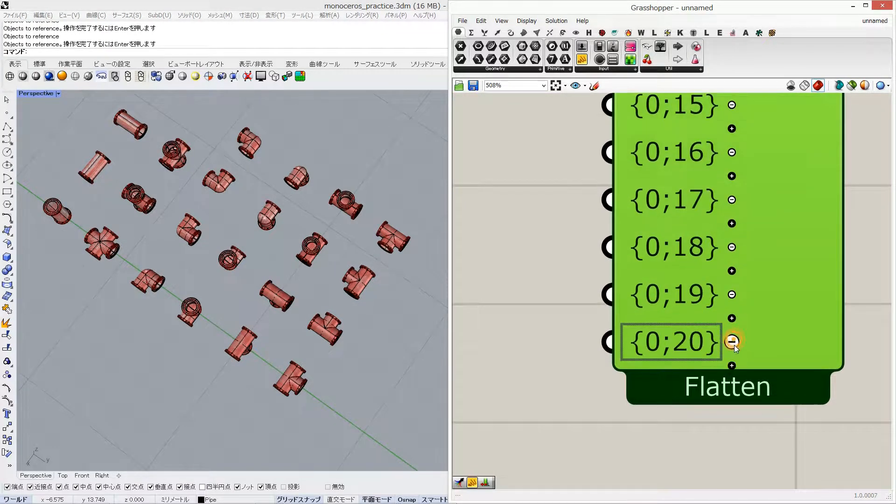
click(733, 365)
Step: Connect the Mesh parameters of the first three groups in order to Entwine inputs {0;0} to {0;9}, moving Entwine lower
scroll(733, 369, down, 3)
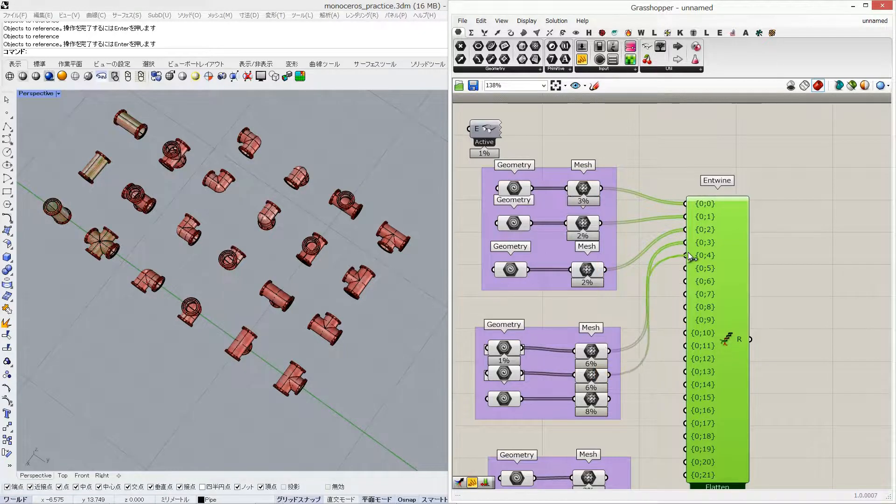
drag(630, 379, 609, 399)
scroll(646, 250, down, 2)
right_drag(673, 290, 673, 218)
drag(695, 227, 740, 328)
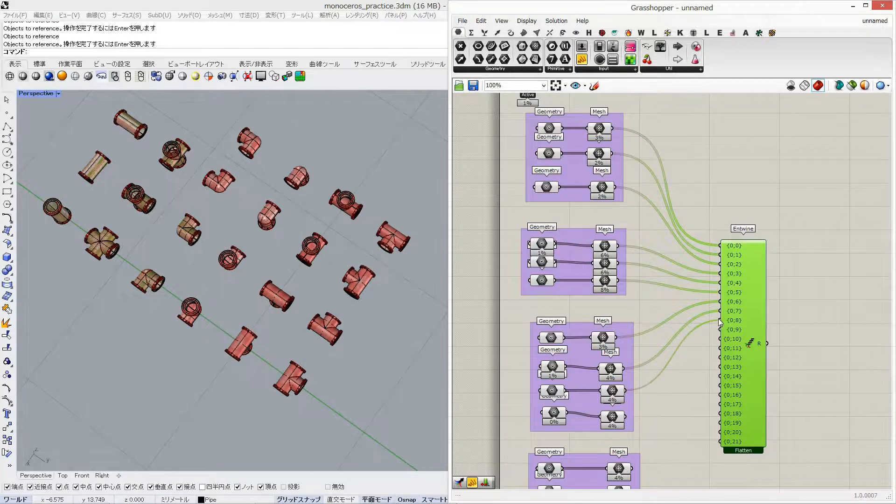
drag(653, 426, 624, 416)
Step: Connect the fourth group's Mesh parameters to Entwine inputs {0;10} to {0;13} and the fifth group's first Mesh to {0;14}
right_drag(678, 412, 702, 258)
drag(655, 316, 668, 316)
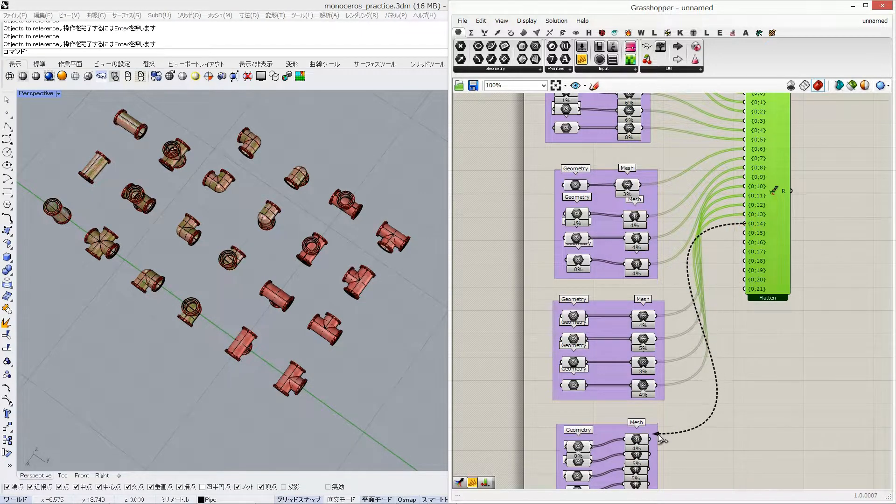
drag(750, 254, 745, 223)
Step: Reposition Entwine and connect the fifth group's second and third Meshes to {0;15} and {0;16}, and the last group's Meshes to {0;17}–{0;20}
right_drag(749, 315, 703, 234)
scroll(719, 280, down, 2)
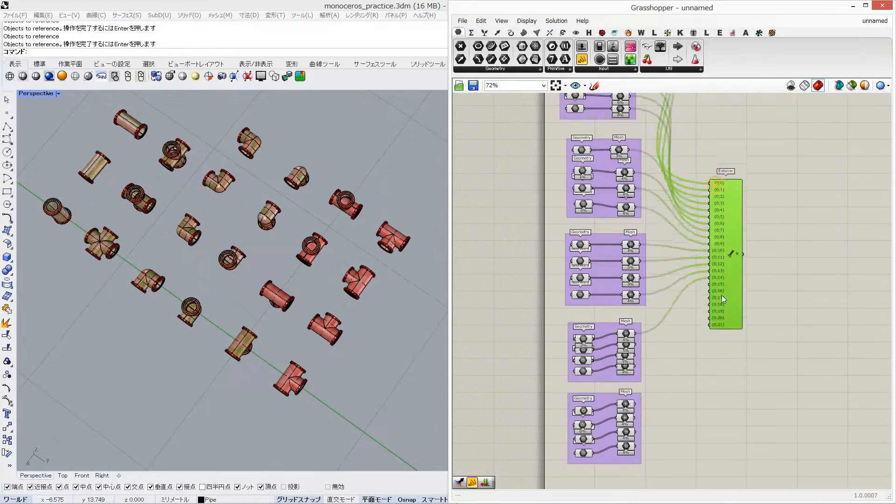
drag(716, 214, 812, 313)
scroll(739, 352, up, 3)
drag(839, 244, 838, 244)
drag(570, 350, 758, 308)
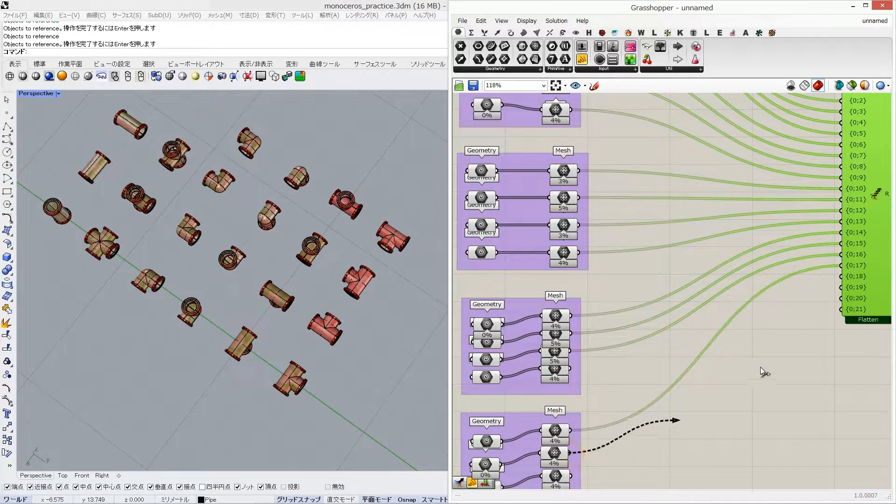
right_drag(843, 283, 795, 226)
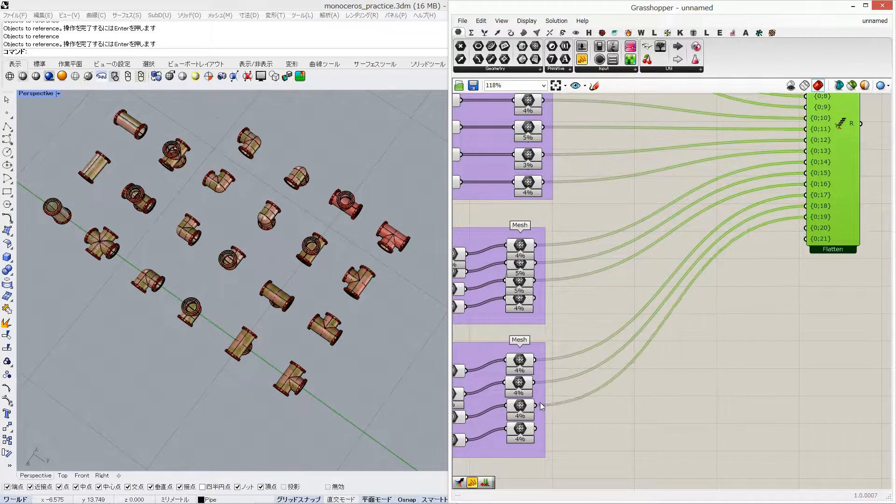
Step: Remove the unused {0;21} input from Entwine and inspect the data branches of its result
scroll(839, 248, up, 2)
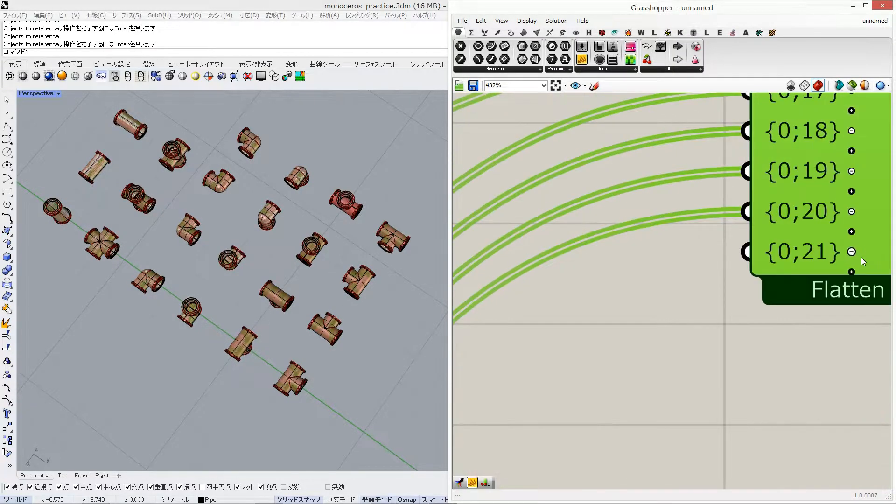
scroll(679, 316, down, 5)
scroll(605, 237, down, 1)
click(676, 245)
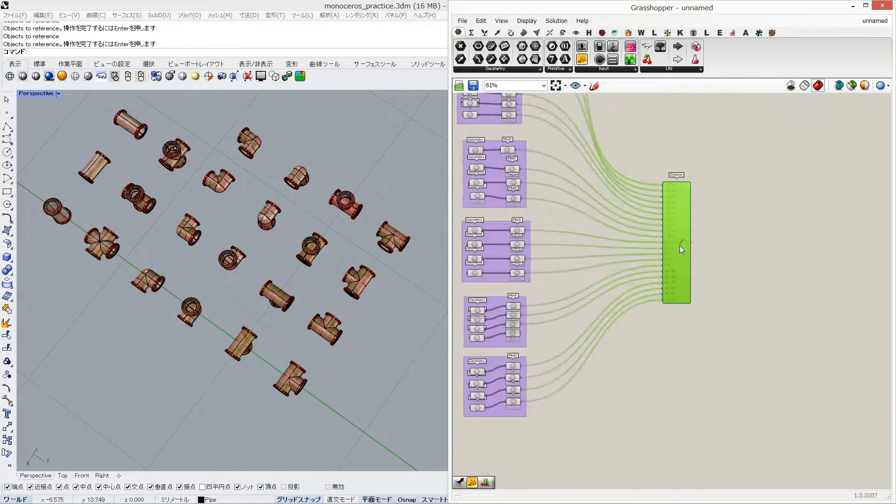
scroll(677, 245, up, 4)
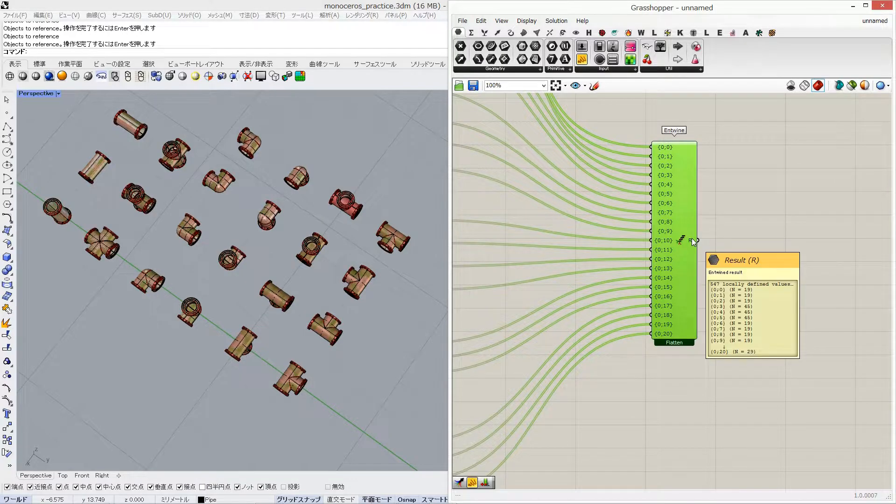
click(757, 252)
Step: Place a Geometry parameter beside Entwine and connect the Entwine result to it
right_drag(780, 241, 737, 235)
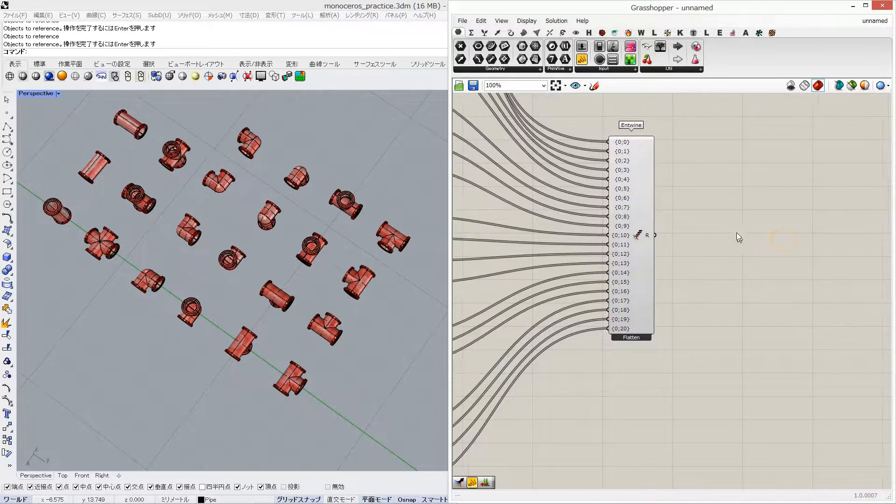
click(539, 69)
drag(545, 195, 699, 242)
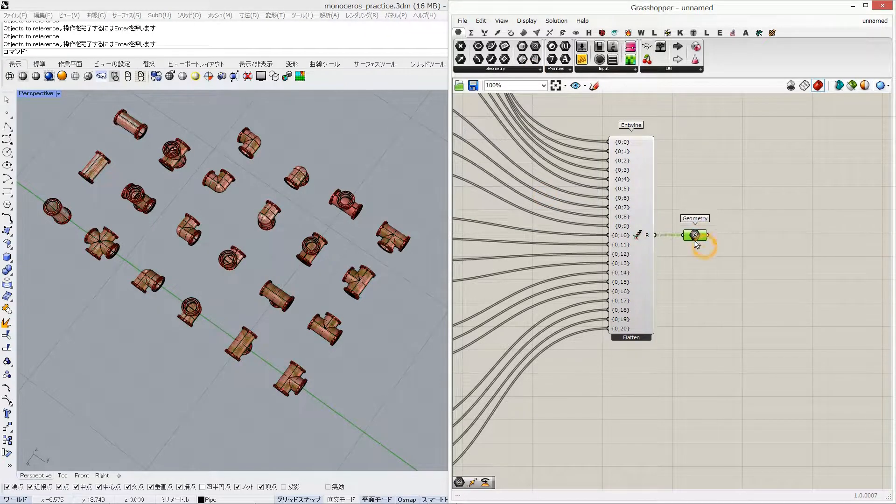
Step: Disable the preview of all part groups and the Entwine component
scroll(738, 264, down, 5)
drag(733, 95, 620, 358)
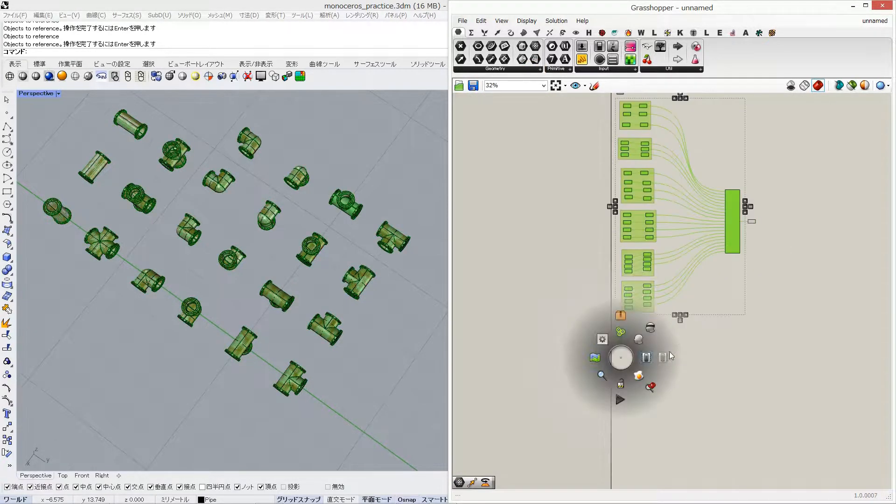
middle_click(620, 361)
click(649, 324)
click(750, 282)
Step: Add a Construct Module component and connect the collecting Geometry parameter to its G input
scroll(750, 253, up, 3)
right_drag(328, 298, 321, 256)
right_drag(740, 195, 655, 211)
scroll(655, 211, up, 2)
scroll(700, 206, up, 3)
double_click(700, 206)
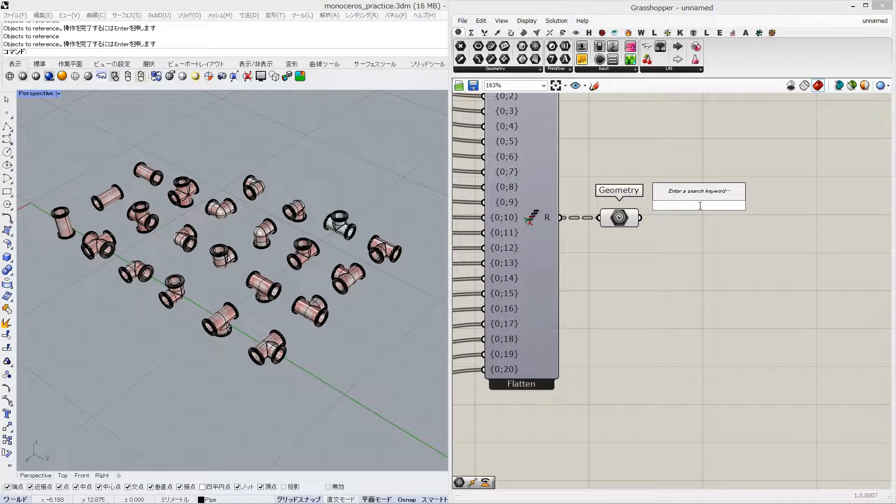
text(constru)
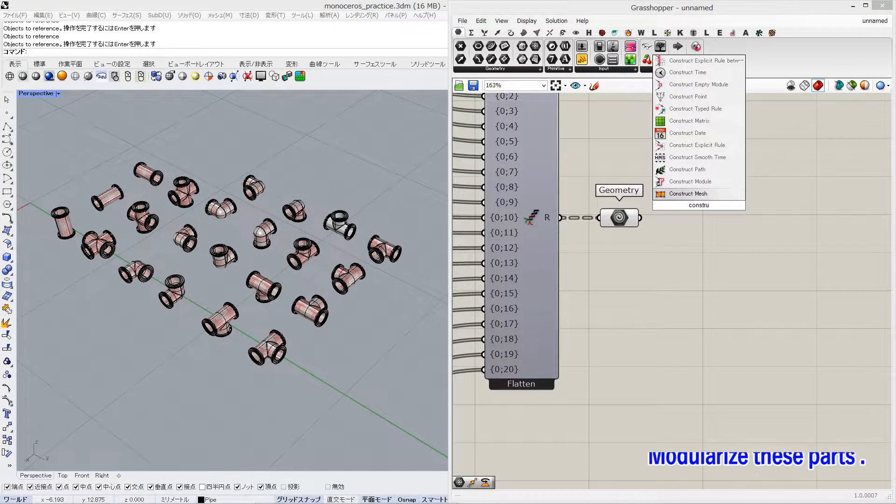
click(701, 183)
drag(682, 206, 739, 222)
right_drag(739, 223, 574, 224)
scroll(574, 224, down, 3)
drag(574, 224, 665, 223)
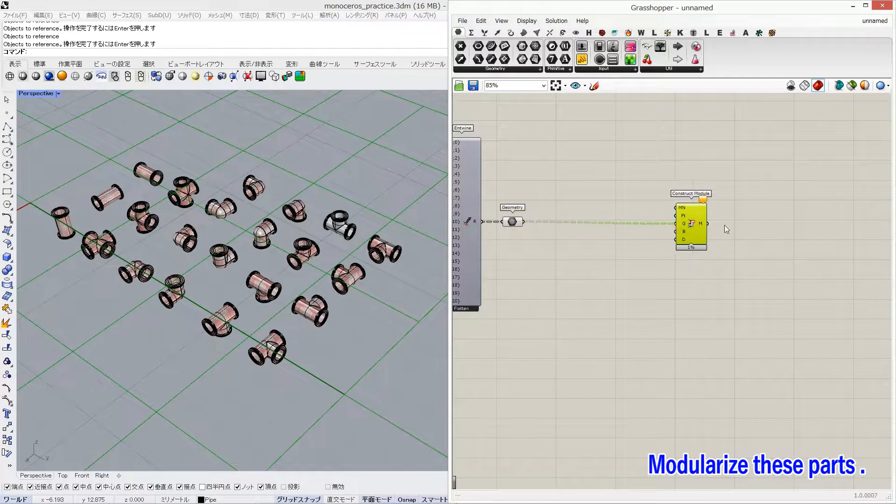
Step: Add a Group component, feed it from the collecting Geometry parameter and inspect its output branches
scroll(555, 200, up, 2)
double_click(555, 200)
text(group)
click(581, 189)
drag(519, 240, 551, 201)
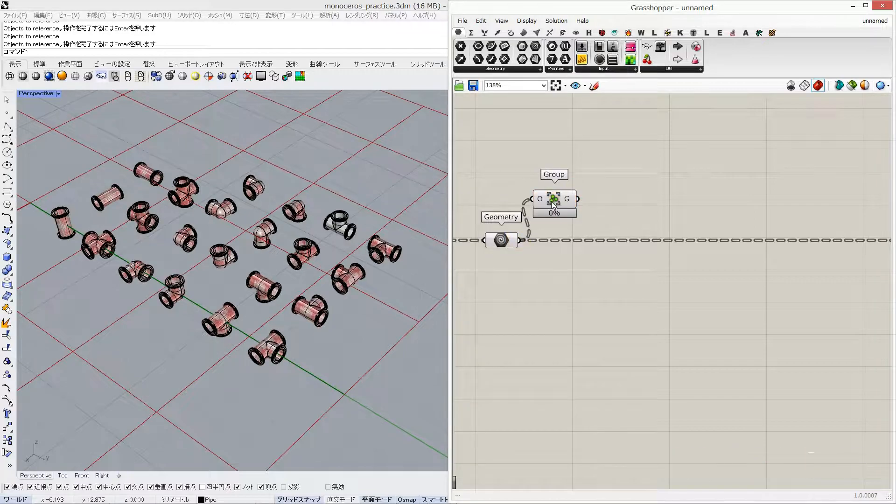
mouse_move(579, 193)
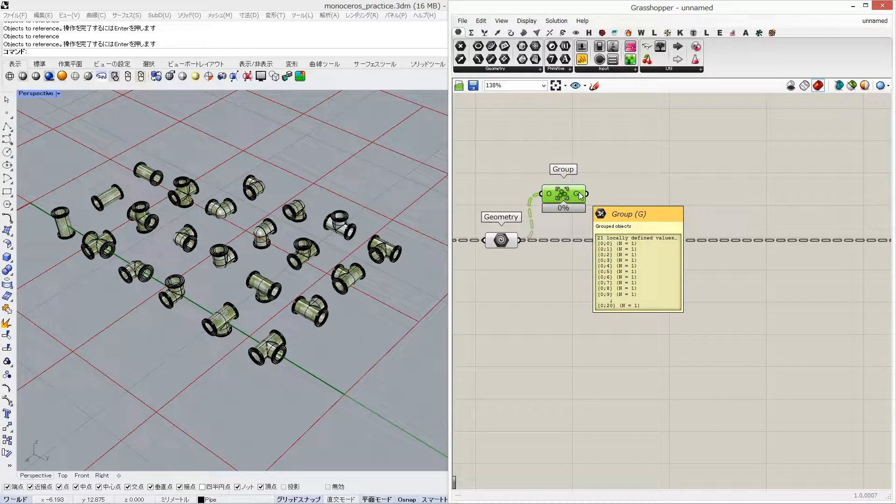
Step: Enable the preview of the fifth group's four Geometry parameters and select the last one to locate its part
right_drag(501, 181, 653, 190)
scroll(654, 190, down, 6)
right_drag(601, 235, 702, 239)
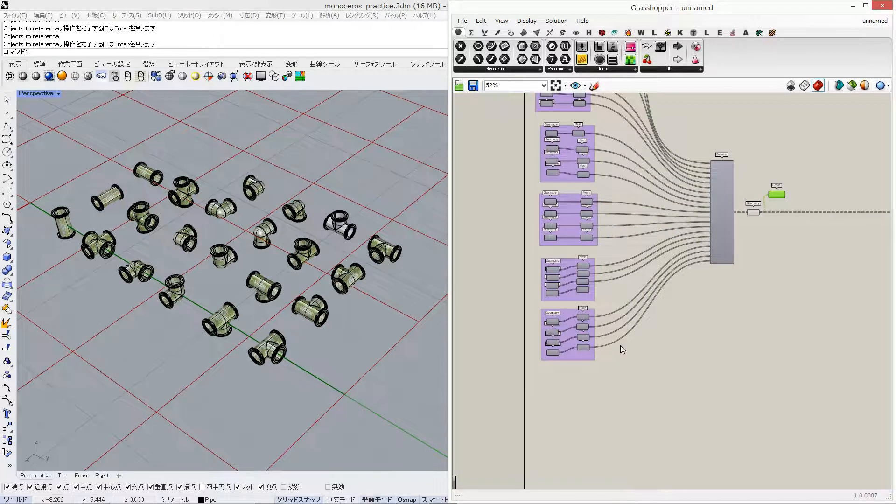
scroll(608, 277, up, 3)
click(541, 279)
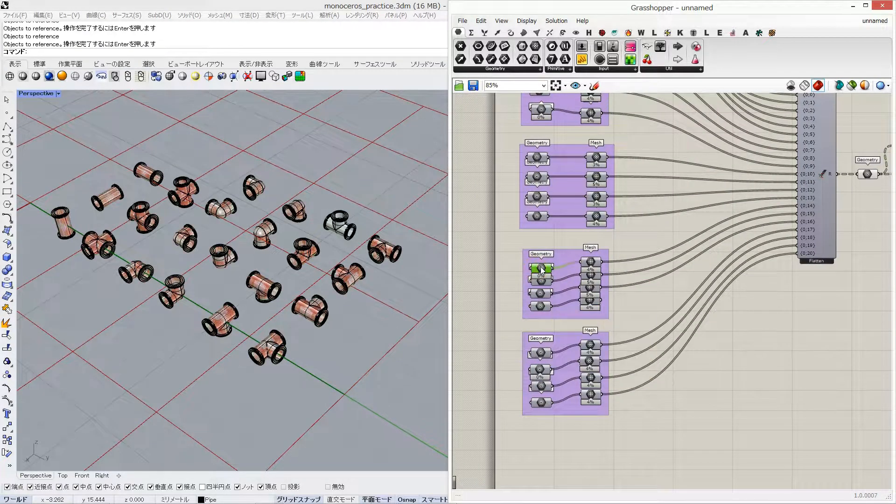
drag(519, 257, 556, 314)
middle_click(540, 284)
click(536, 240)
click(535, 307)
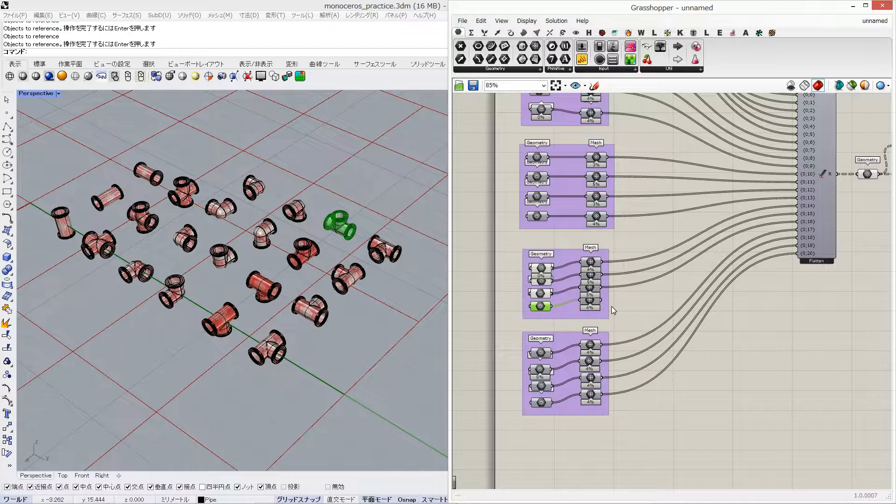
Step: Add one more input to Entwine and connect the fifth group's unconnected fourth Mesh parameter to it
scroll(777, 221, up, 6)
scroll(842, 213, down, 5)
mouse_move(828, 213)
right_down()
mouse_move(842, 214)
mouse_move(833, 217)
right_up()
scroll(842, 214, up, 9)
click(852, 199)
scroll(816, 217, down, 3)
scroll(816, 217, down, 6)
drag(568, 301, 802, 214)
Step: Turn the preview of the fifth group's Geometry parameters off again
drag(517, 311, 525, 317)
middle_click(528, 320)
click(510, 302)
Step: Add a Panel below the Group component, connect the Group output to it and make the Panel taller
right_drag(650, 294, 466, 350)
scroll(701, 209, down, 1)
scroll(701, 209, up, 3)
click(724, 214)
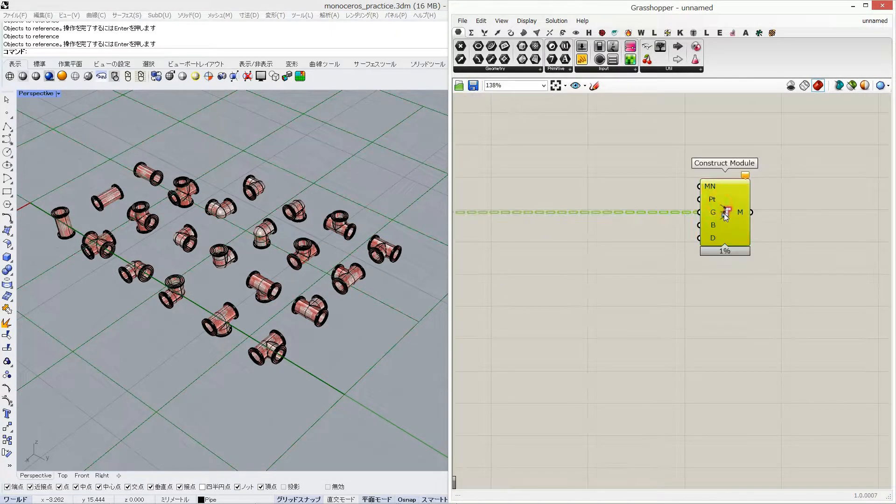
right_drag(724, 214, 842, 225)
scroll(649, 248, down, 3)
scroll(562, 248, up, 3)
right_drag(469, 186, 570, 211)
scroll(567, 210, up, 1)
double_click(673, 303)
text(//)
key(Return)
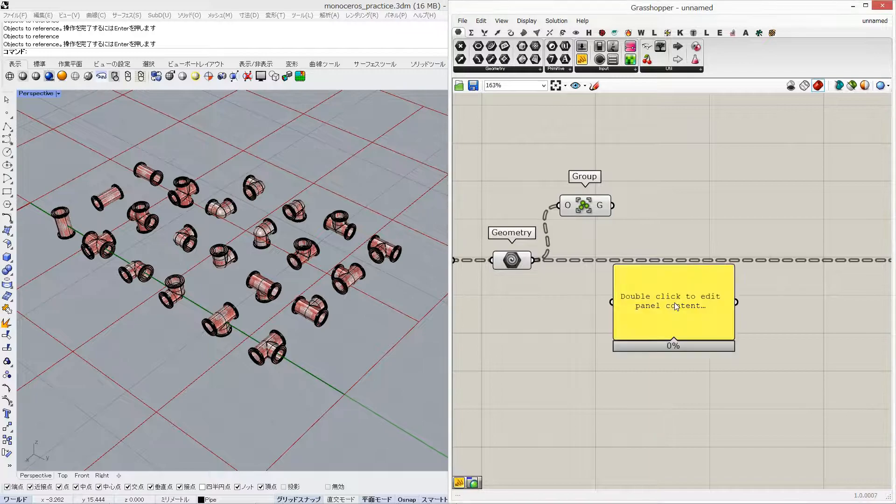
drag(612, 206, 611, 301)
drag(690, 345, 689, 437)
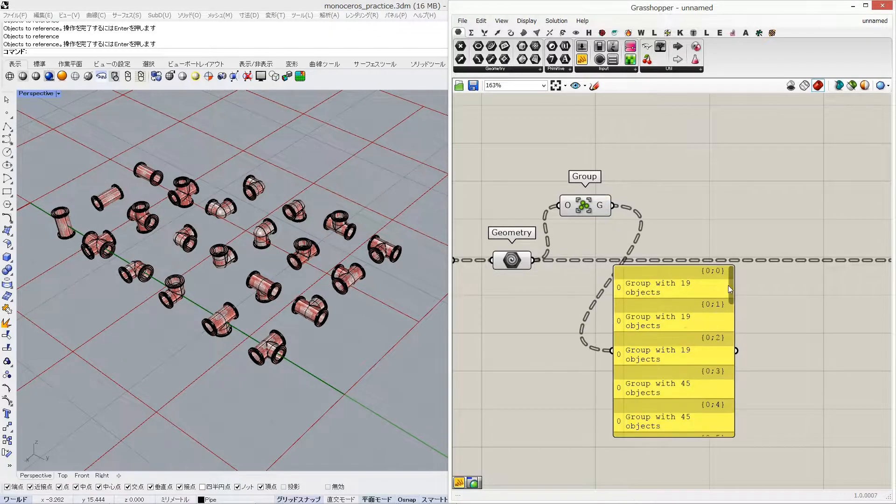
Step: Review the groups listed in the Panel and flatten the Group component's G output
scroll(728, 284, down, 10)
right_click(599, 206)
click(624, 256)
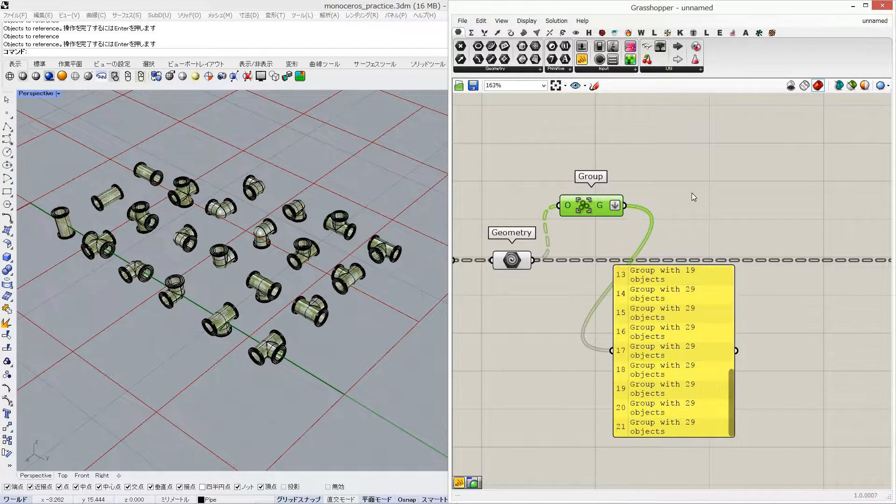
Step: Add a List Length component fed by Group's G output and show its result in the Panel instead
double_click(674, 196)
text(list len)
key(Up)
key(Return)
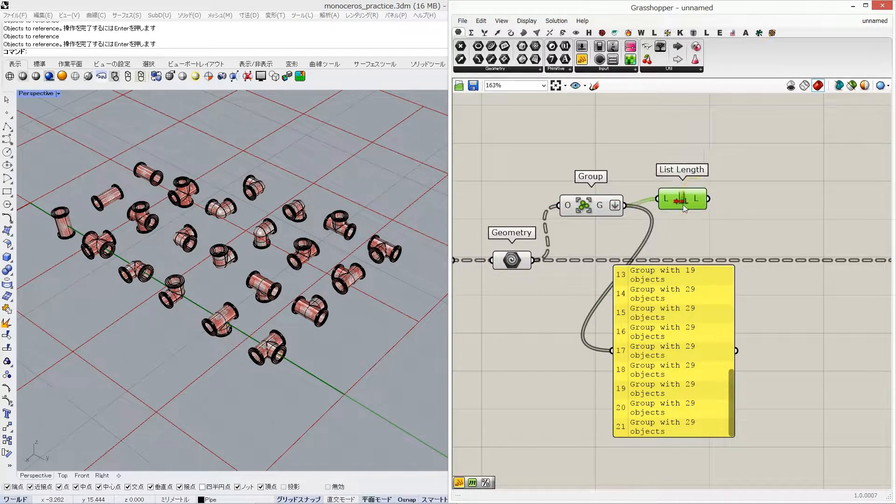
drag(685, 198, 682, 205)
drag(667, 346, 722, 290)
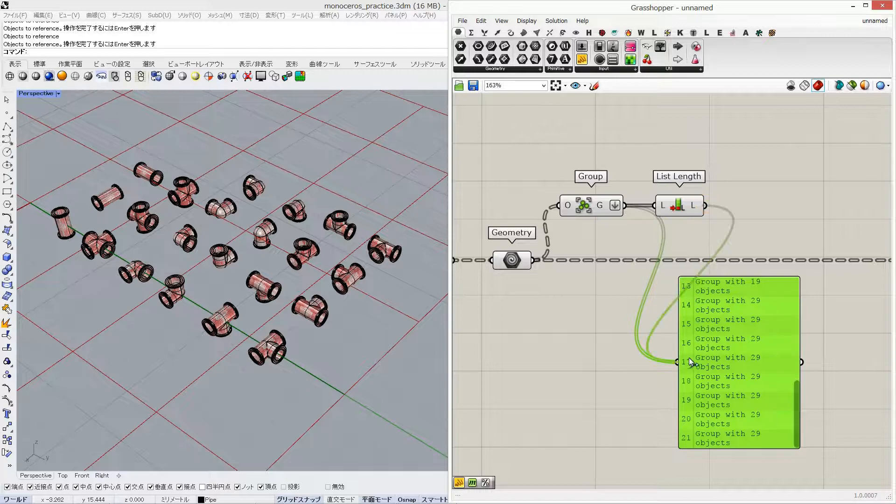
drag(689, 357, 689, 357)
Step: Add a Series component, connect List Length to its C input and feed the Series output to the Panel
right_drag(725, 258, 587, 275)
double_click(640, 232)
text(se)
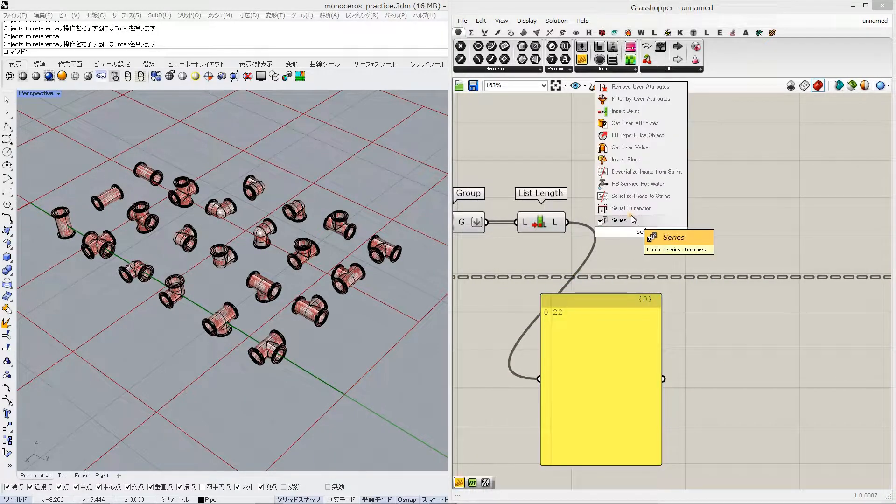
click(633, 219)
drag(633, 224, 681, 205)
drag(662, 371, 662, 371)
Step: Add a small Panel containing the text module and place it by the Series component
double_click(536, 168)
text(//module)
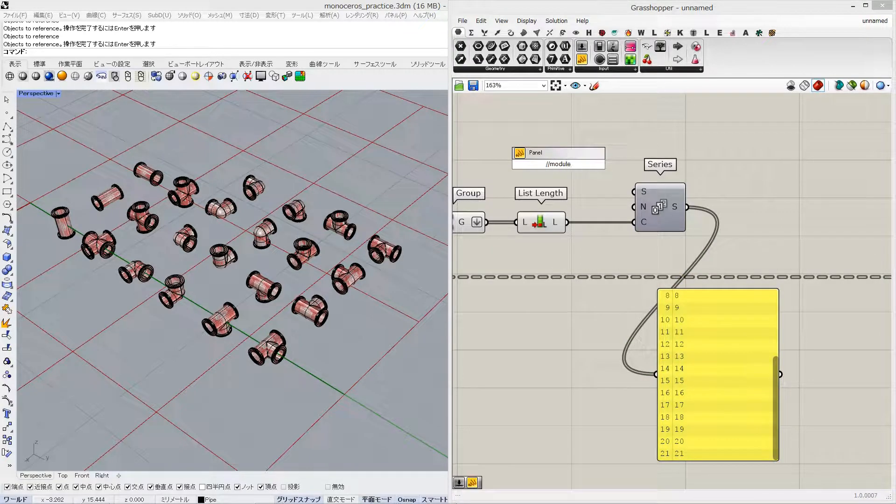
key(Return)
drag(563, 162, 751, 192)
Step: Add a Concatenate component and connect the module Panel to A and the Series output to B
double_click(710, 210)
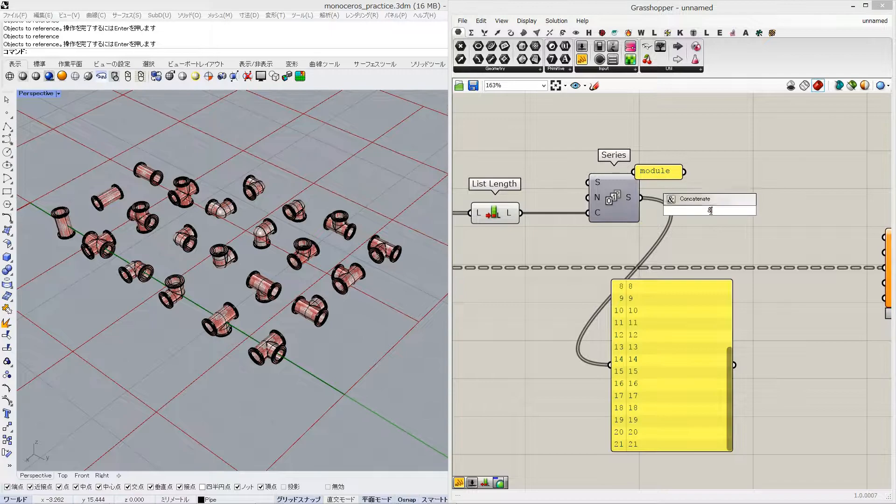
text(&)
key(Return)
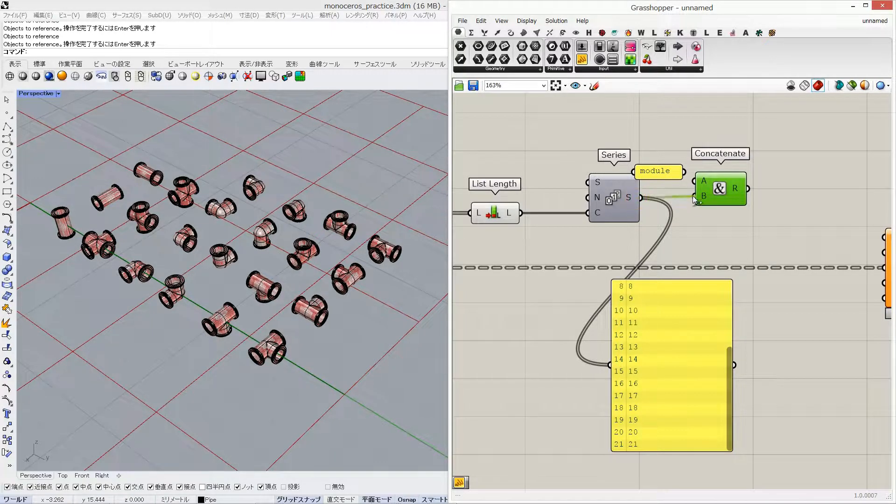
drag(690, 179, 694, 181)
drag(675, 175, 654, 154)
drag(712, 186, 701, 190)
Step: Move the large Panel below Concatenate and connect the R output to it to list the module names
right_drag(712, 217, 630, 189)
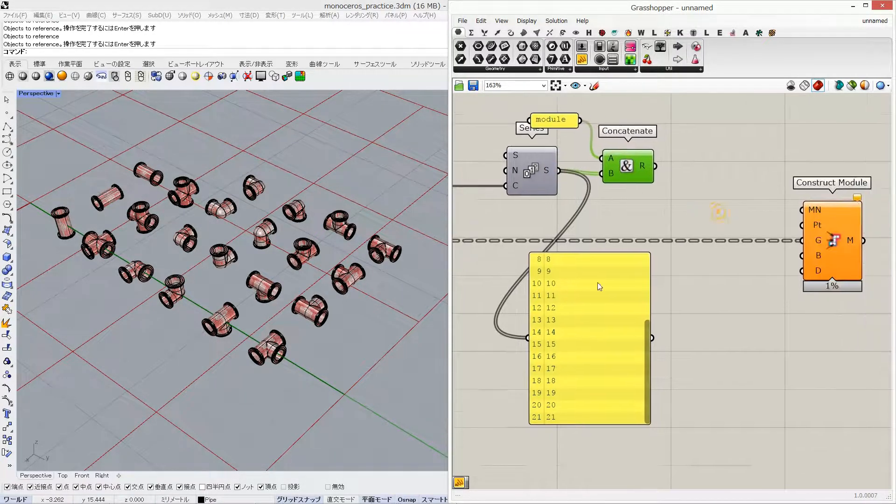
drag(625, 266, 715, 256)
drag(617, 314, 617, 325)
drag(736, 335, 736, 265)
drag(626, 168, 629, 165)
click(634, 129)
click(675, 384)
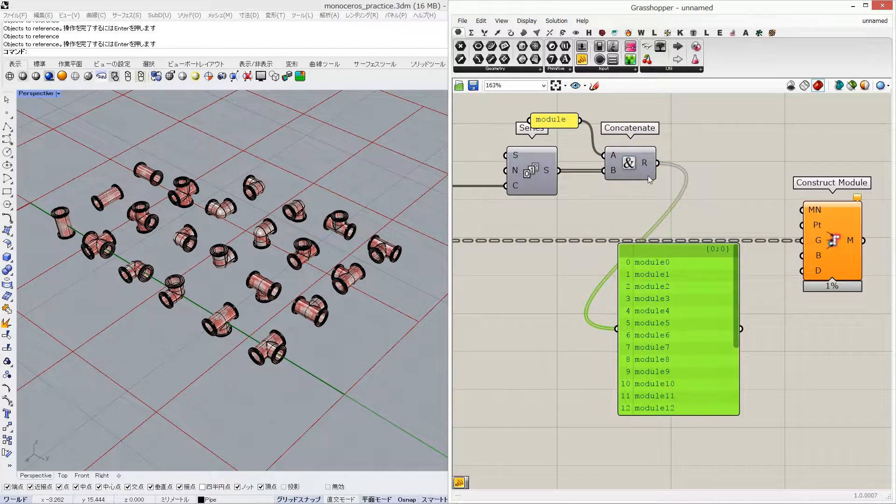
Step: Simplify and graft Concatenate's R output and connect it to Construct Module's MN input
right_click(640, 164)
right_click(644, 155)
click(670, 216)
right_click(646, 158)
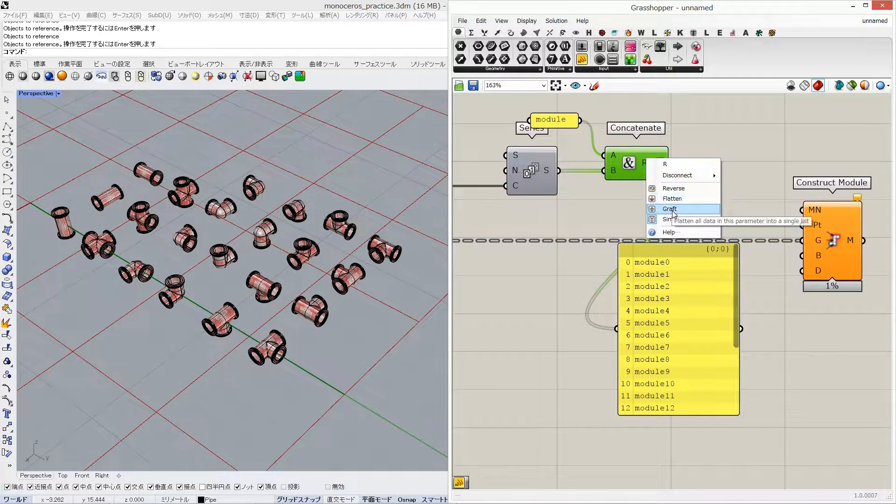
click(671, 209)
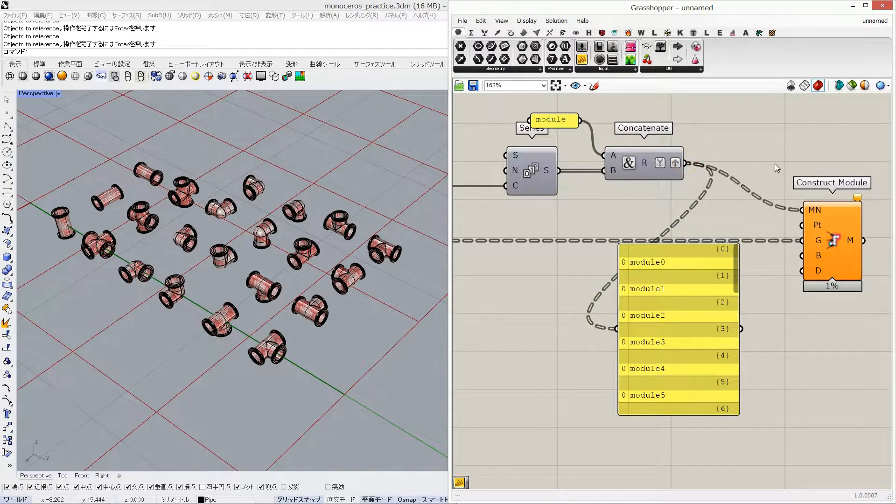
Step: Delete the Panel that lists the module names
right_drag(669, 285, 703, 286)
click(703, 286)
key(Delete)
Step: Add a Center Box component in the empty canvas area below the Geometry parameter
scroll(704, 281, down, 3)
right_drag(560, 332, 650, 265)
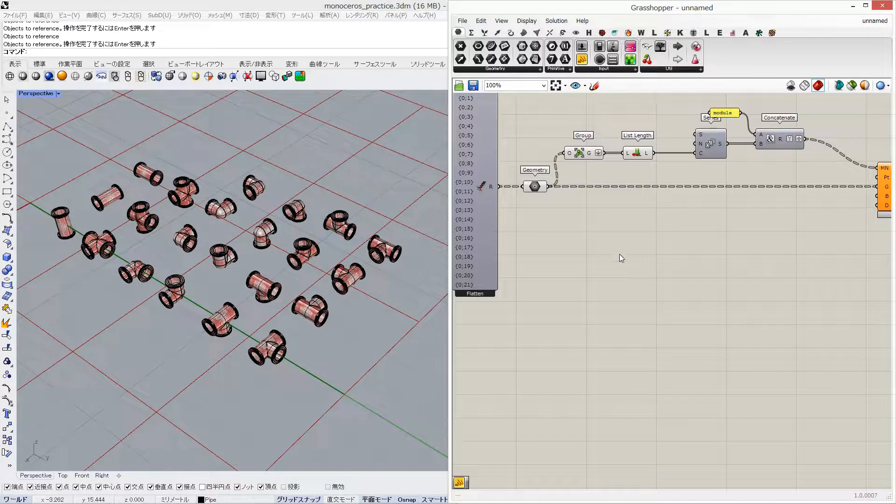
double_click(601, 256)
text(center)
click(585, 220)
drag(600, 258, 666, 352)
Step: Add a number slider set to 0.5 and connect it to Center Box's X, Y and Z inputs
double_click(555, 339)
text(0.5)
key(Return)
scroll(553, 341, up, 2)
click(642, 364)
drag(588, 368, 598, 371)
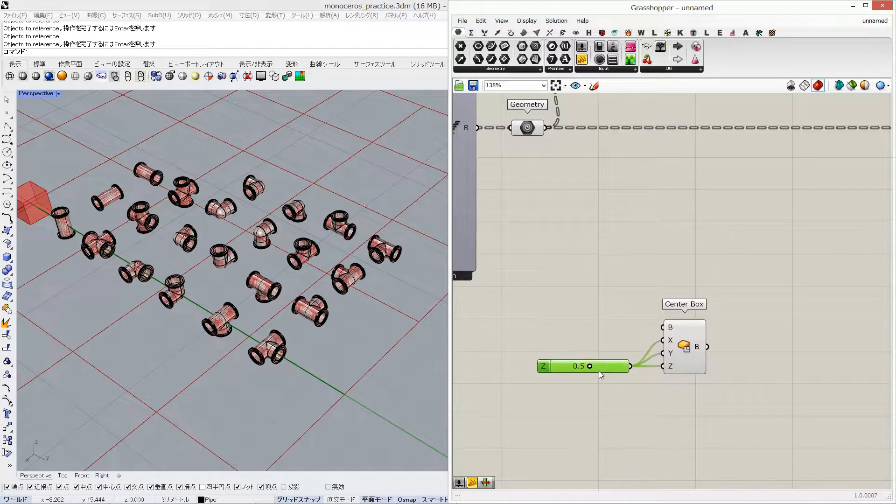
Step: Add a Series component, duplicate it and arrange both one above the other with space before Center Box
click(587, 307)
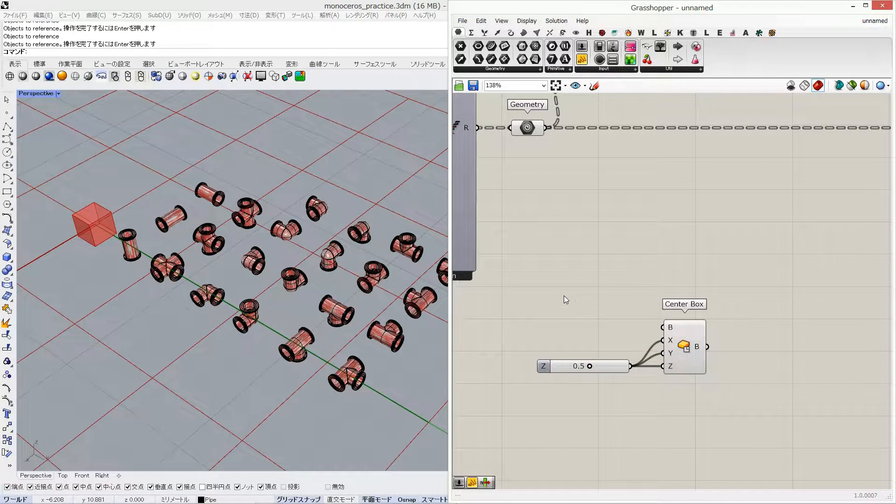
double_click(562, 289)
text(ser)
click(562, 280)
click(568, 297)
key(ctrl+c)
key(ctrl+v)
right_drag(676, 300, 694, 300)
drag(717, 409, 611, 348)
drag(703, 356, 778, 390)
click(723, 373)
drag(670, 360, 572, 346)
Step: Add a Construct Point component before Center Box and connect its Pt output to the B input
double_click(764, 280)
text(xyz)
key(Return)
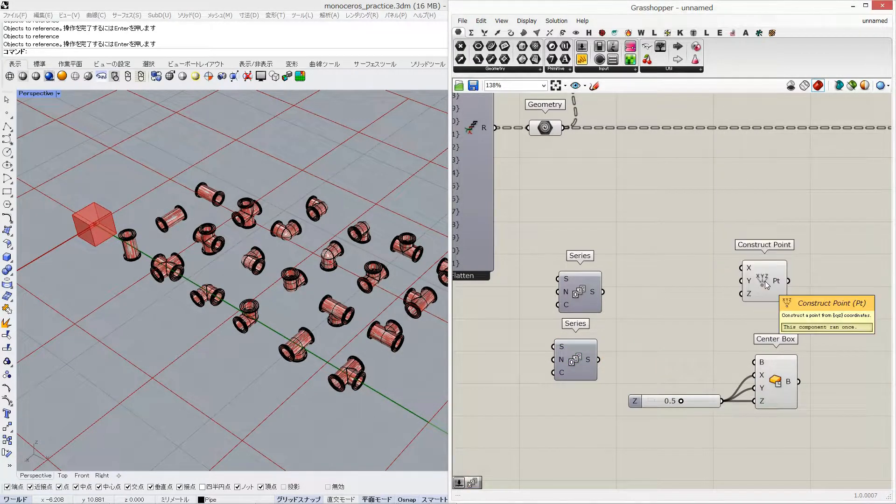
drag(765, 281, 755, 362)
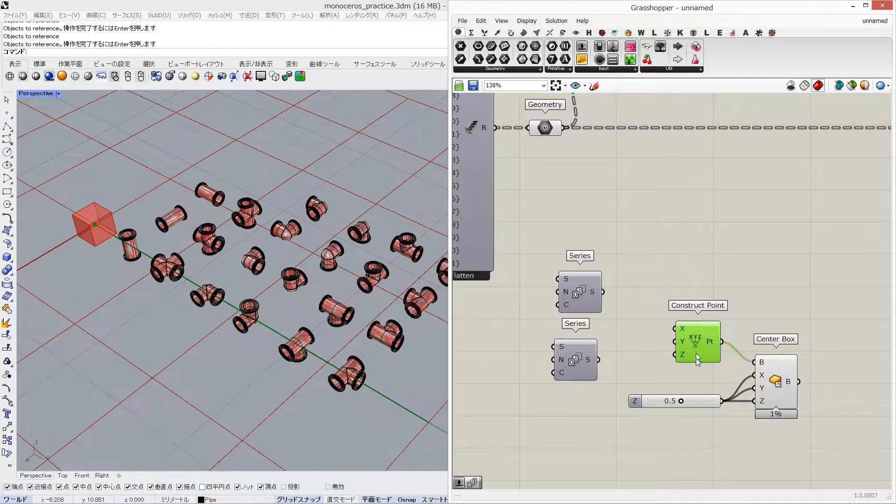
drag(695, 348, 695, 369)
Step: Add a number slider set to 2 and connect it to the lower Series' S and N inputs
click(577, 359)
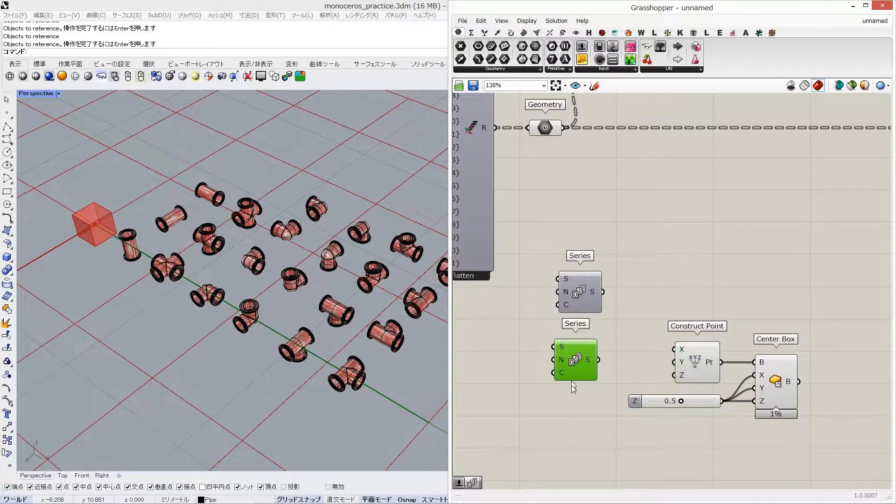
double_click(559, 413)
text(2)
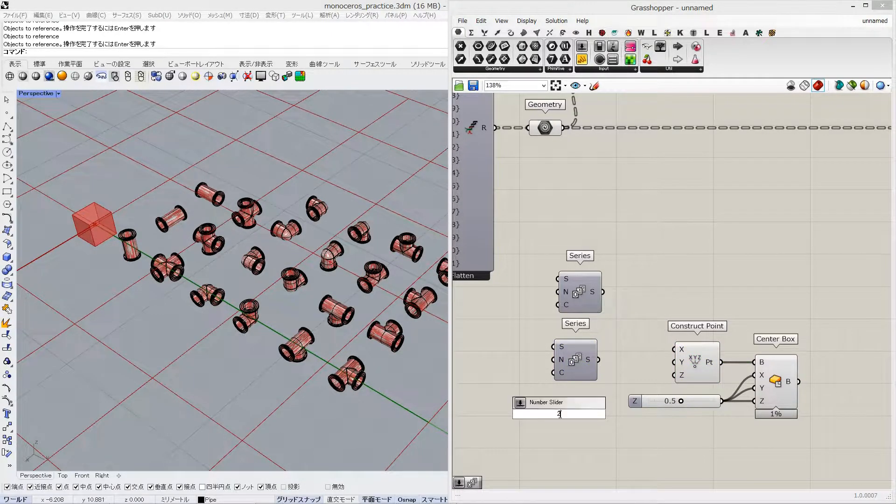
key(Return)
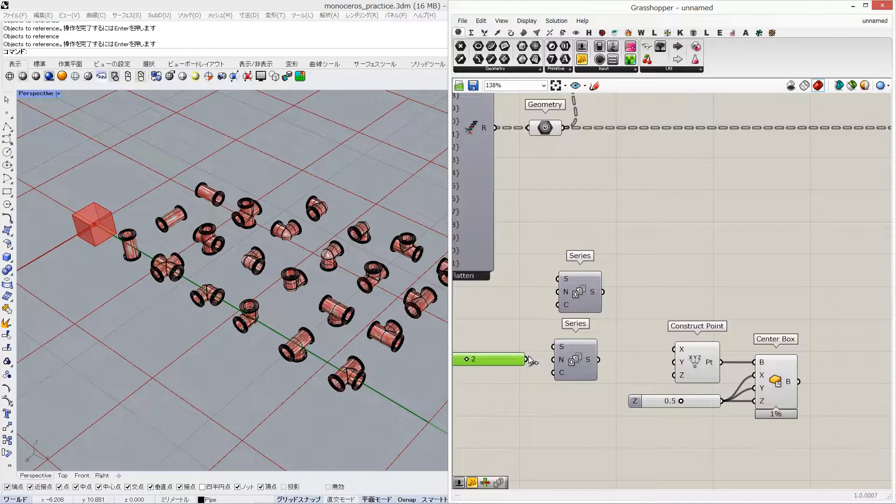
Step: Add a number slider set to 6 and connect it to the lower Series' C input
double_click(520, 392)
text(6)
key(Return)
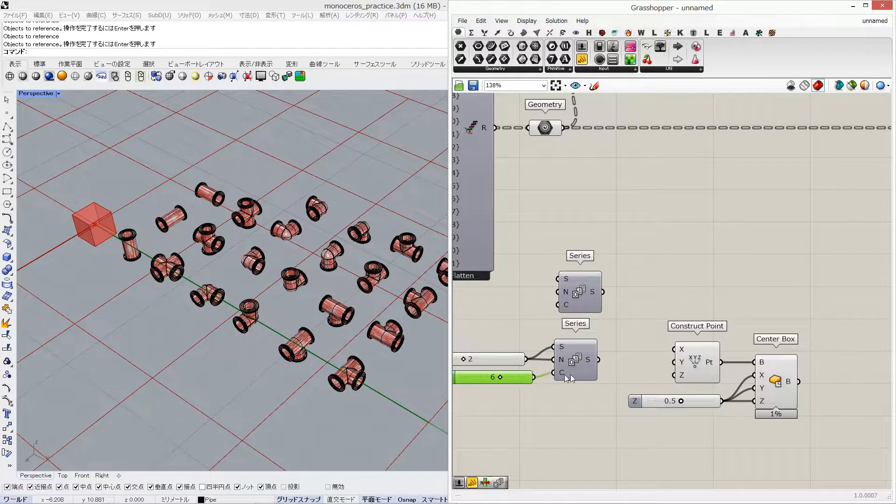
right_drag(522, 316, 555, 317)
drag(545, 381, 534, 376)
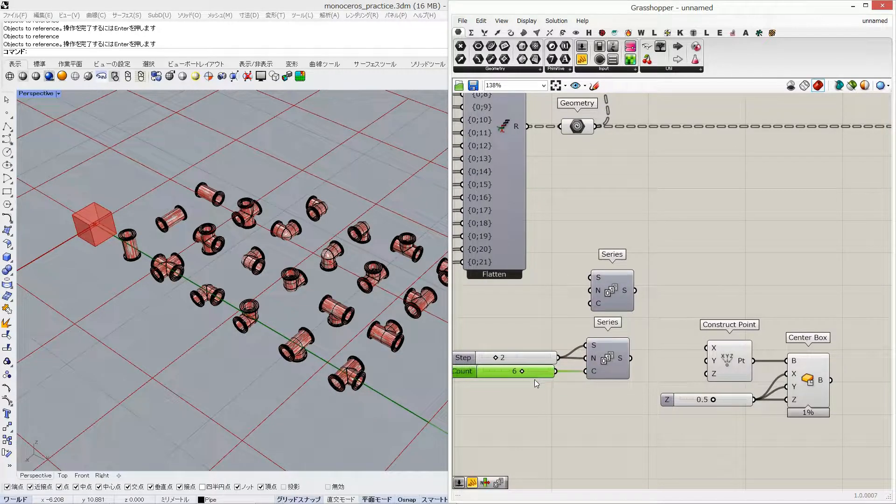
Step: Connect the lower Series' output to Construct Point's Y input
drag(610, 290, 623, 290)
click(619, 359)
right_click(629, 358)
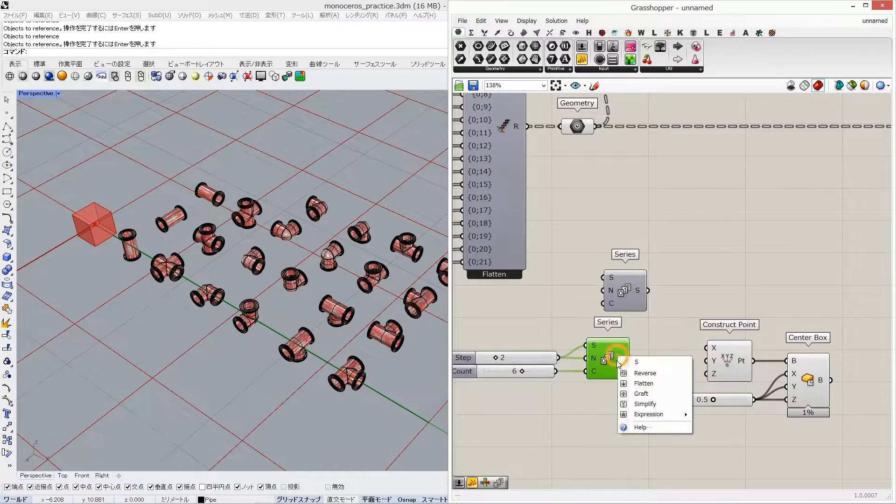
click(641, 346)
drag(700, 362, 705, 361)
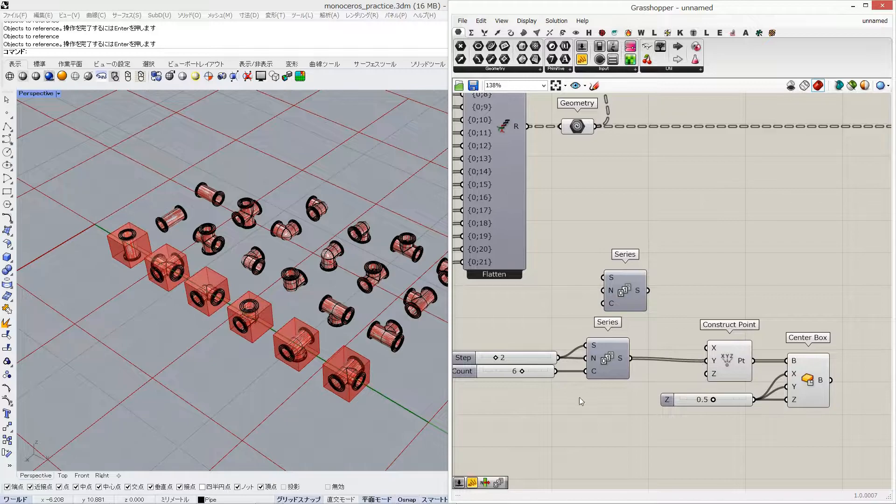
Step: Add a number slider set to 4 and connect it to the upper Series' C input
drag(541, 368, 537, 359)
drag(601, 378, 602, 378)
drag(616, 297, 533, 303)
double_click(527, 293)
text(4)
key(Return)
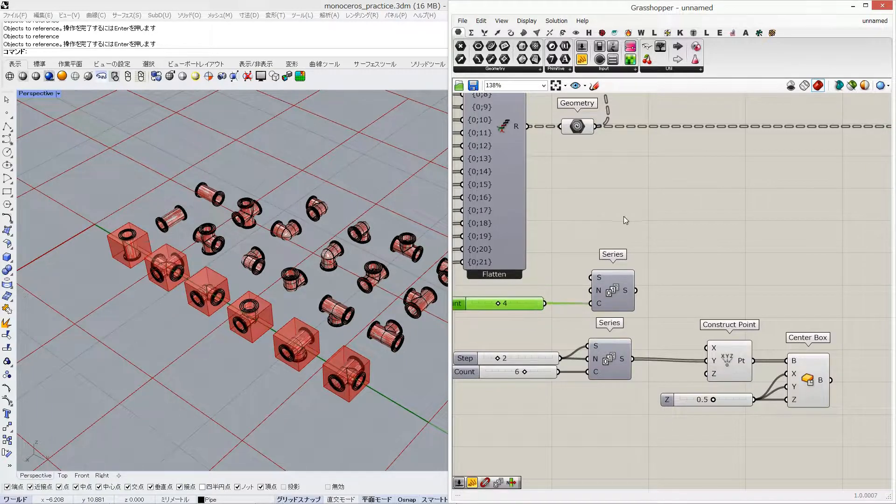
Step: Add a Negative component and route the Step slider through it to the upper Series' N input
double_click(588, 228)
text(neg)
key(Return)
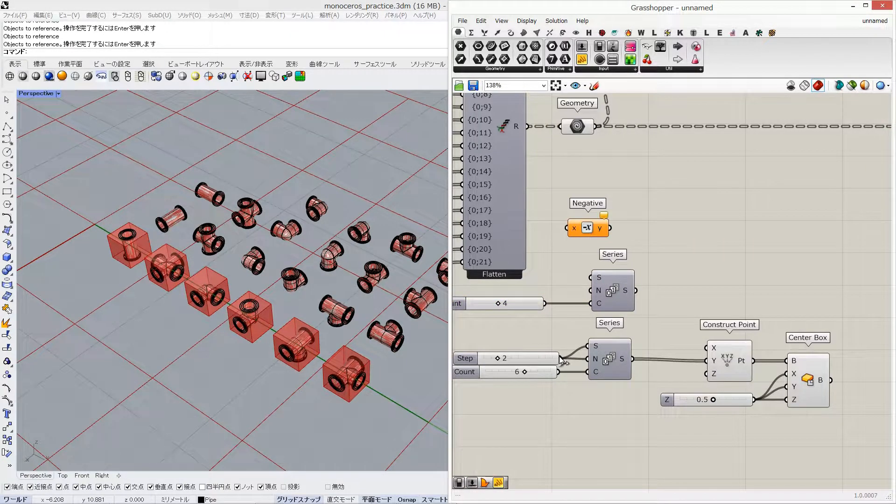
drag(607, 284, 637, 284)
drag(599, 228, 594, 289)
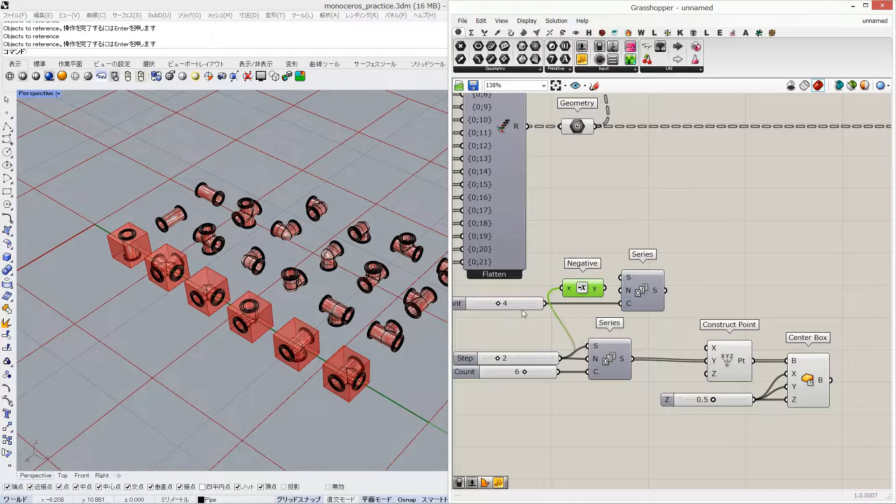
drag(522, 304, 513, 304)
drag(600, 287, 599, 290)
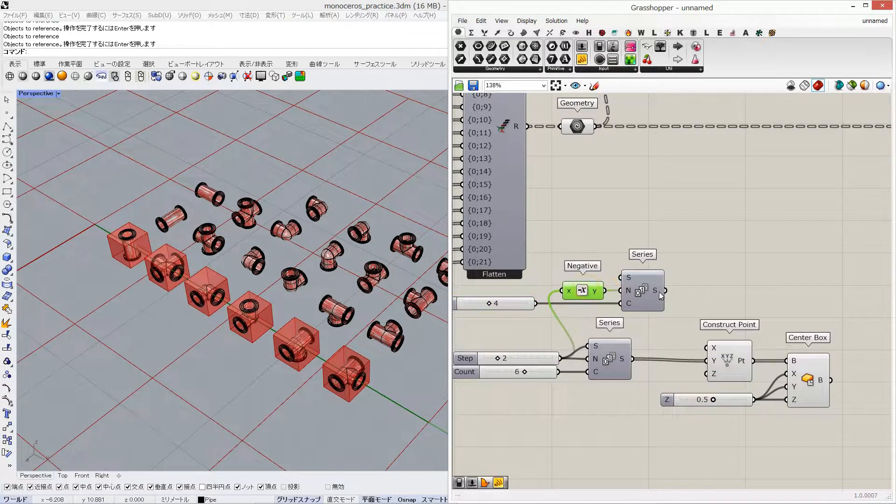
Step: Connect the upper Series to Construct Point's X input and graft the lower Series' output to form a box grid
drag(701, 344, 693, 346)
right_click(621, 358)
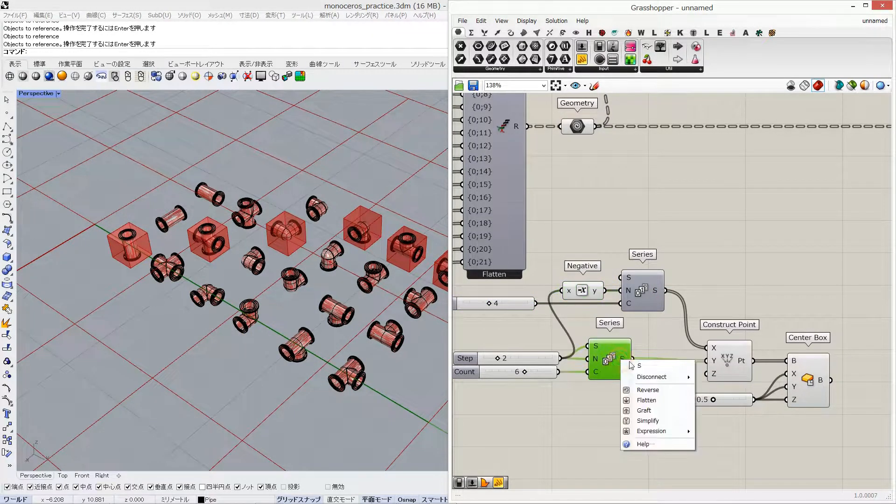
click(662, 410)
right_drag(297, 325, 308, 289)
right_drag(712, 336, 689, 325)
click(708, 345)
click(785, 366)
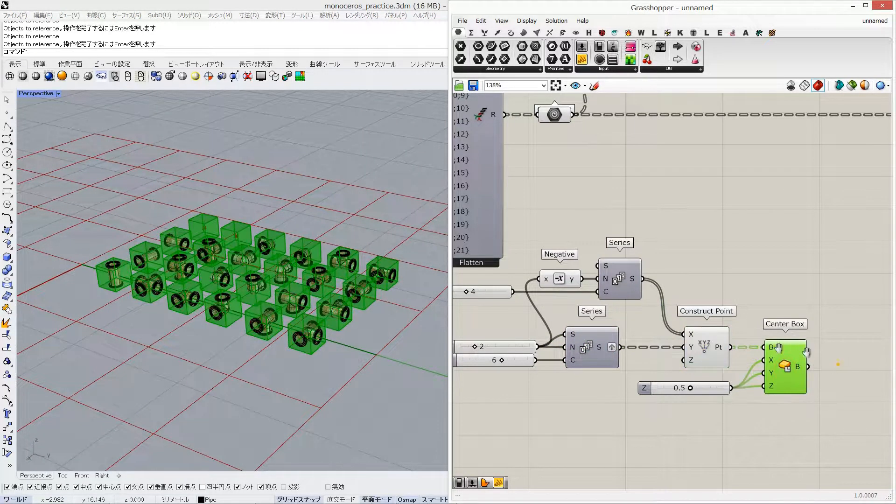
right_drag(835, 364, 775, 348)
double_click(793, 312)
text(ent)
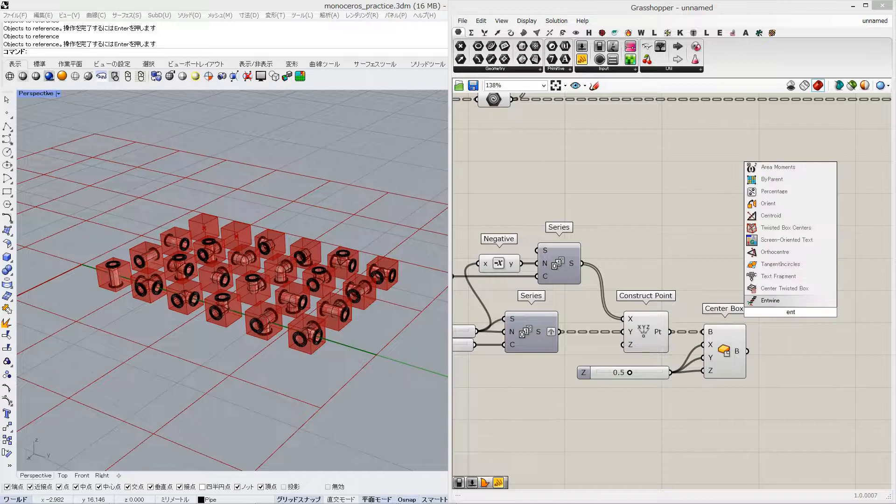
key(Return)
right_drag(745, 355, 652, 329)
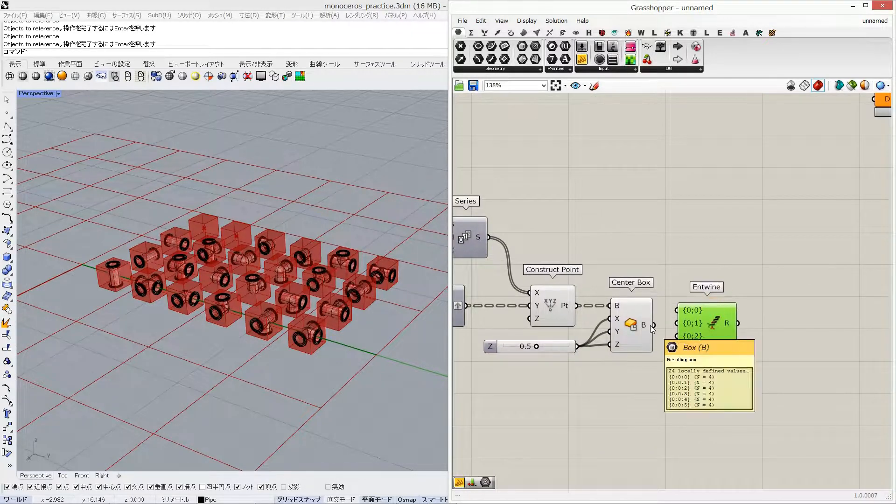
key(Delete)
Step: Add an Explode Tree component after Center Box and connect the B output to its D input
double_click(710, 306)
text(explode)
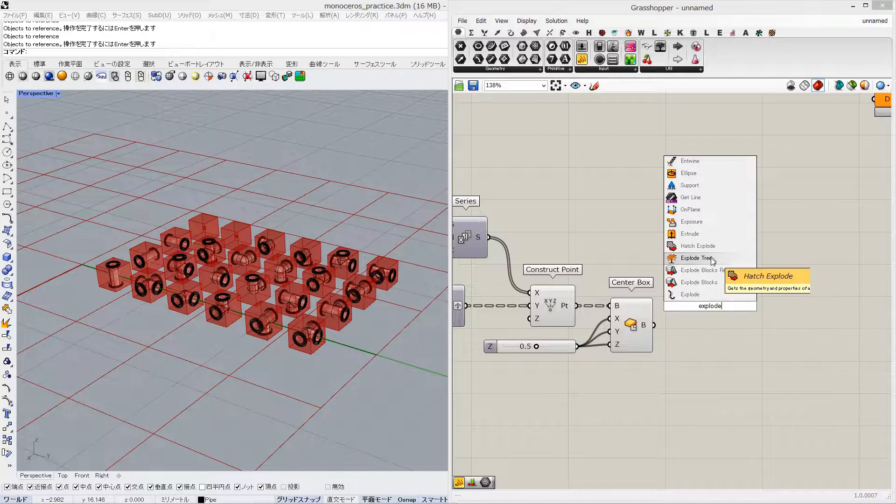
click(696, 246)
drag(654, 325, 708, 322)
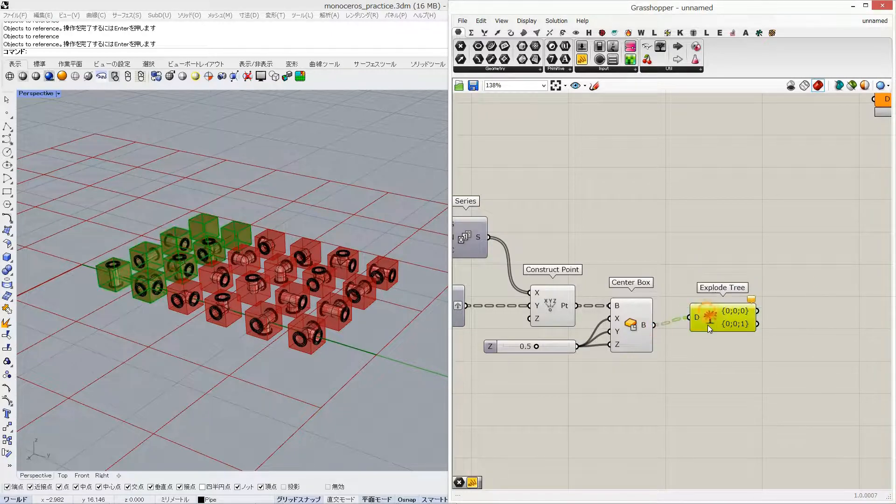
Step: Add four more outputs to Explode Tree, up to branch {0;0;5}
scroll(718, 326, up, 5)
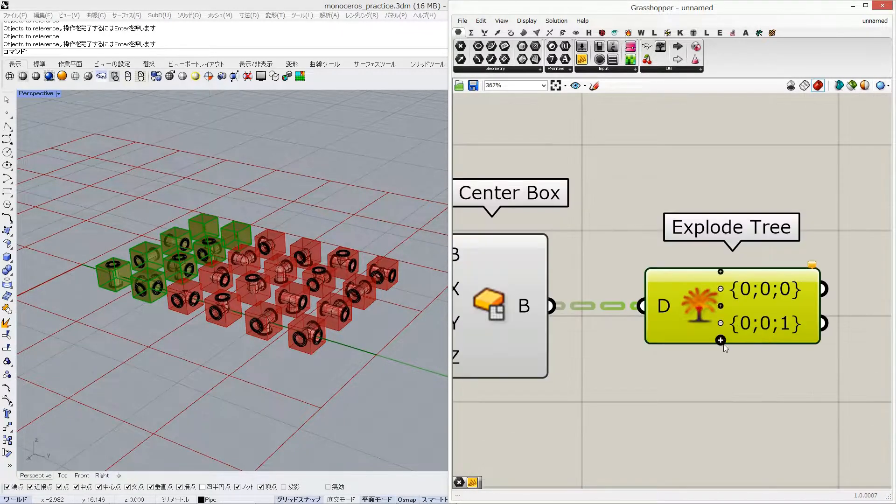
click(720, 340)
click(721, 357)
click(720, 374)
click(720, 391)
scroll(610, 299, down, 3)
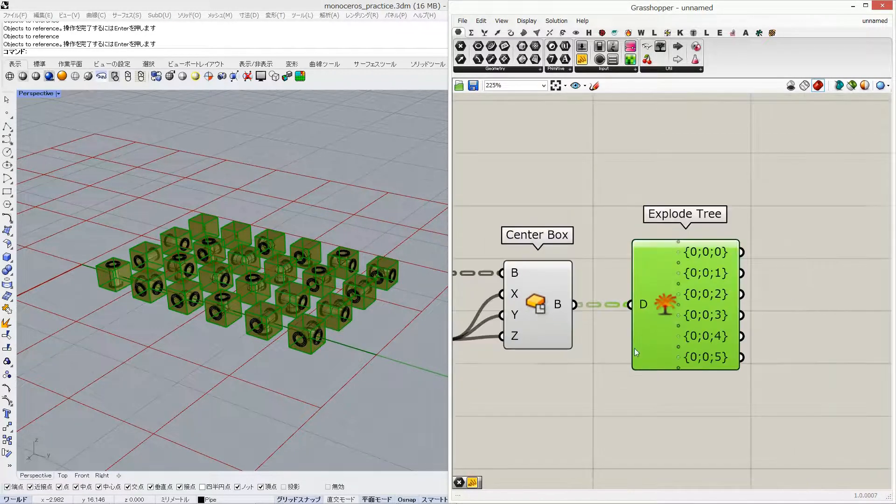
click(610, 296)
Step: Add a Cull Index component with a -1 panel as its index, fed by Explode Tree's {0;0;0} output
scroll(619, 290, down, 3)
double_click(716, 211)
text(cull)
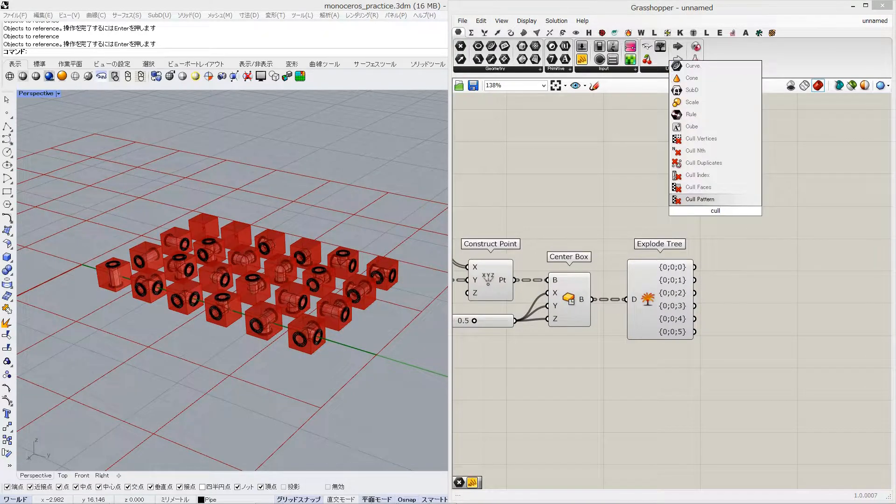
click(716, 176)
double_click(676, 205)
text(-1)
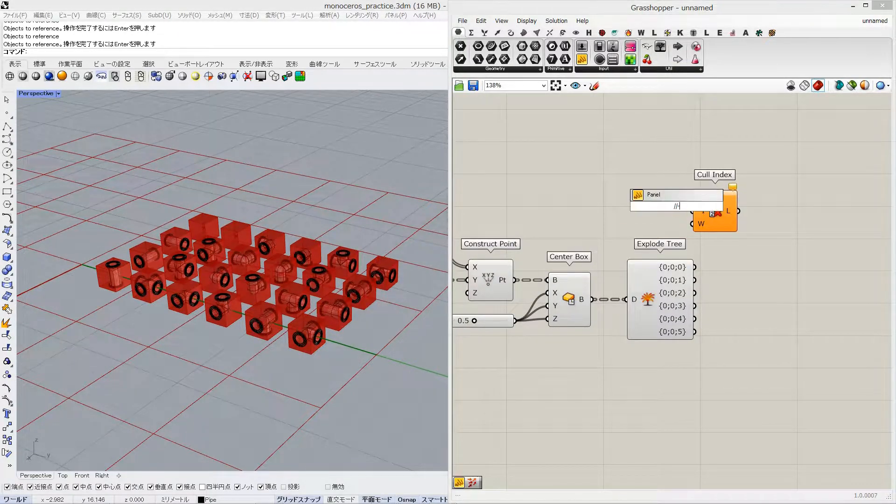
key(Return)
drag(704, 211, 717, 193)
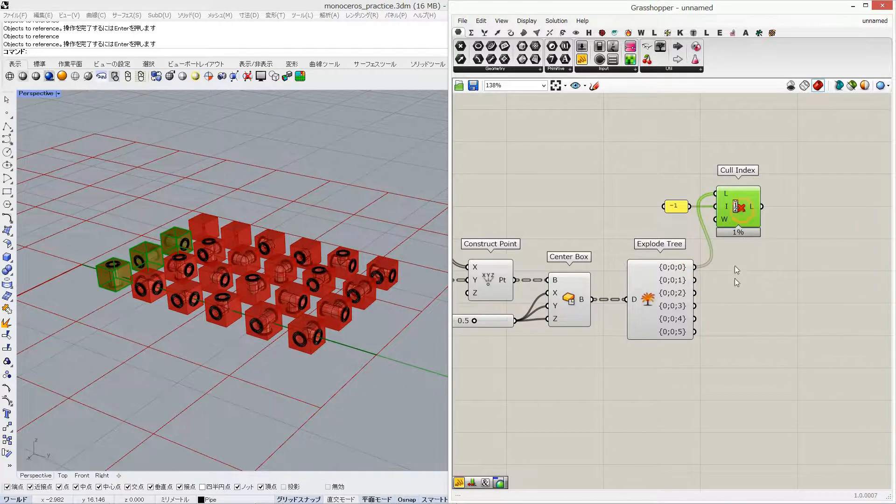
Step: Set up a second Cull Index on Explode Tree's {0;0;1} output, sharing the -1 panel, and align both Cull Index components
drag(695, 279, 731, 255)
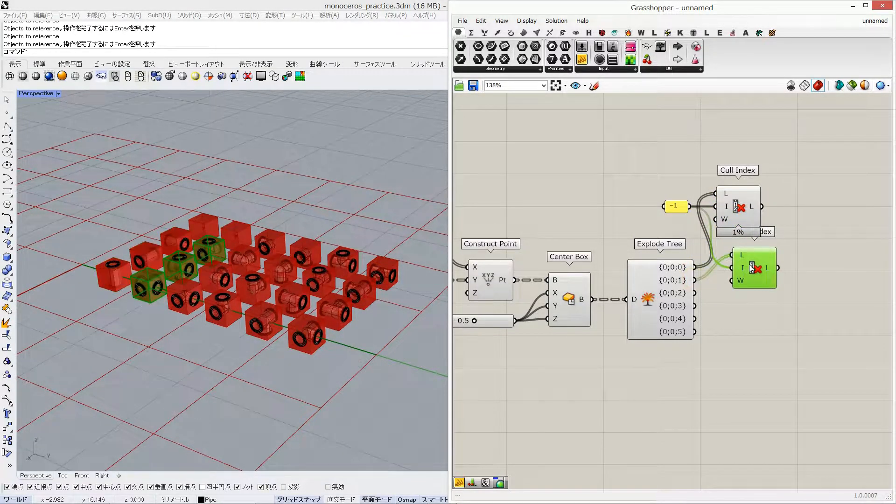
drag(738, 218, 743, 218)
drag(739, 259, 751, 260)
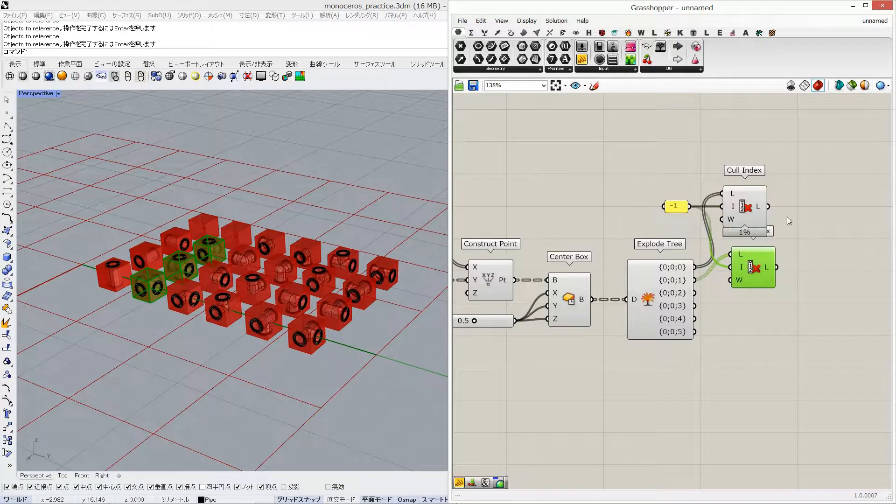
drag(752, 215, 760, 214)
click(792, 258)
right_drag(806, 269, 785, 252)
Step: Add an Entwine component and feed it the two Cull Index outputs and Explode Tree's {0;0;2} branch
double_click(776, 277)
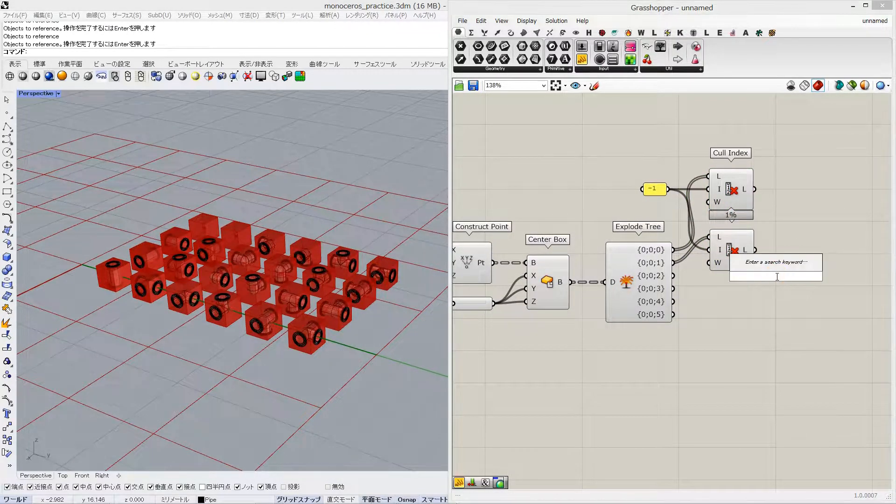
text(entw)
key(Return)
drag(800, 272, 818, 246)
drag(756, 190, 780, 263)
Step: Add three more inputs to Entwine, up to {0;5}
scroll(808, 273, up, 5)
click(820, 264)
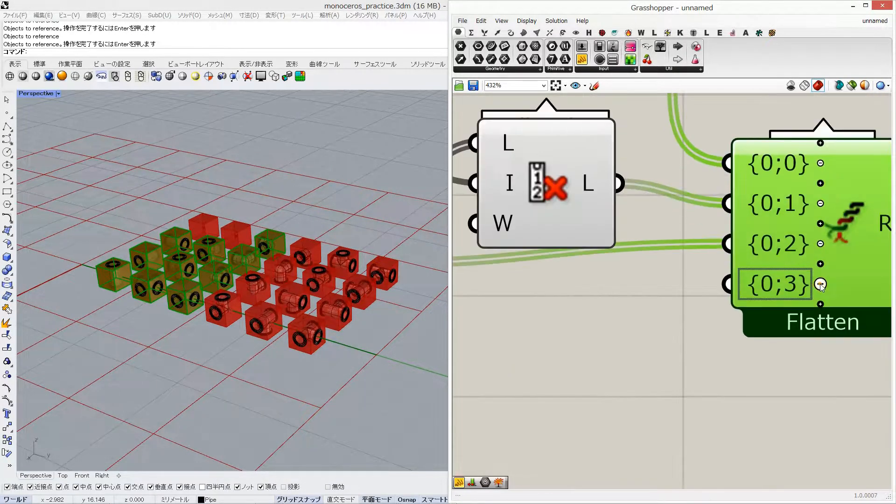
click(819, 303)
click(820, 323)
scroll(788, 287, down, 5)
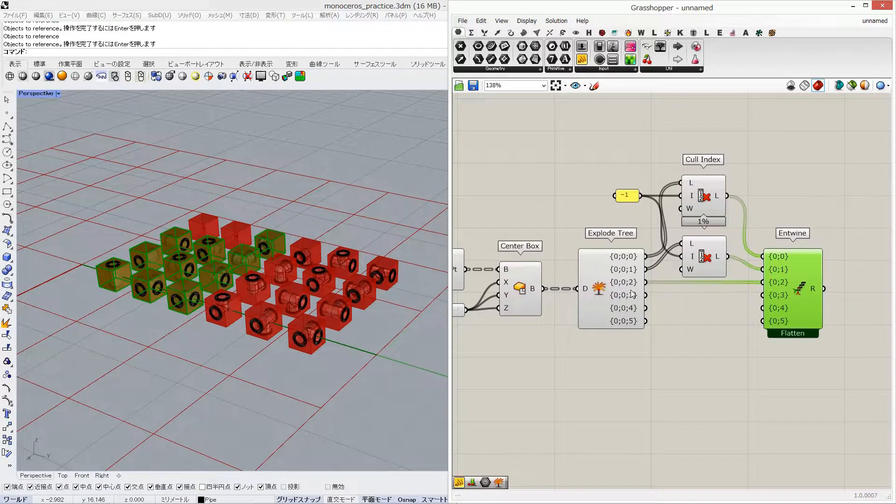
Step: Connect Explode Tree's {0;0;3}, {0;0;4} and {0;0;5} outputs to Entwine's {0;3}, {0;4} and {0;5} inputs
drag(735, 297, 762, 296)
drag(670, 309, 647, 308)
drag(756, 320, 762, 321)
click(705, 370)
click(784, 297)
Step: Turn off the preview of the box-grid components upstream of Entwine
right_drag(238, 307, 242, 340)
scroll(768, 356, down, 3)
drag(747, 218, 447, 372)
middle_click(562, 358)
click(595, 333)
click(731, 352)
right_drag(733, 351, 727, 342)
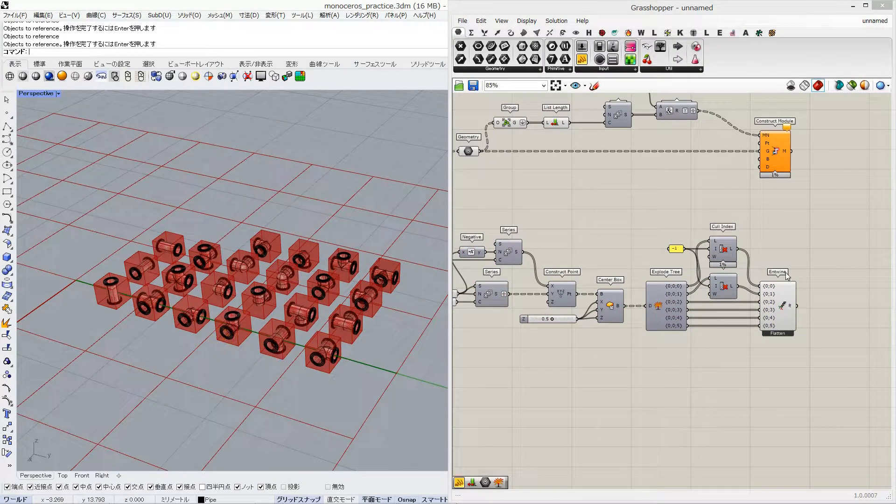
Step: Add a Volume component after Entwine and feed it the Entwine result
right_drag(787, 276, 752, 273)
double_click(793, 152)
text(volu)
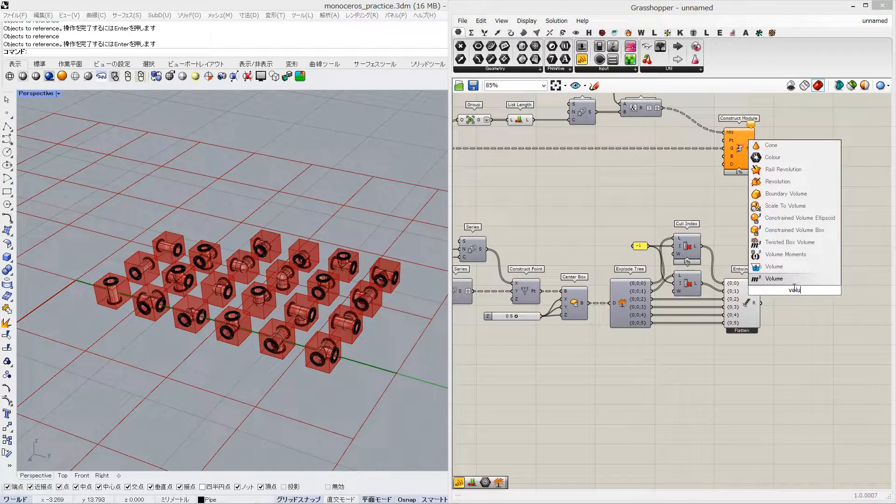
key(Return)
Step: Add a Flatten Tree component and connect Volume's C output to its T input
right_drag(795, 326, 736, 325)
double_click(736, 326)
text(flatt)
key(Return)
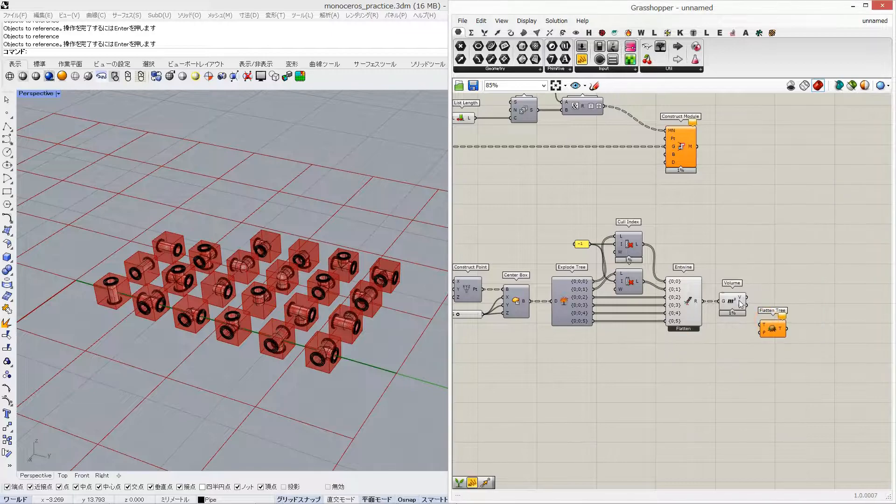
right_click(738, 305)
click(763, 354)
right_click(739, 304)
click(758, 357)
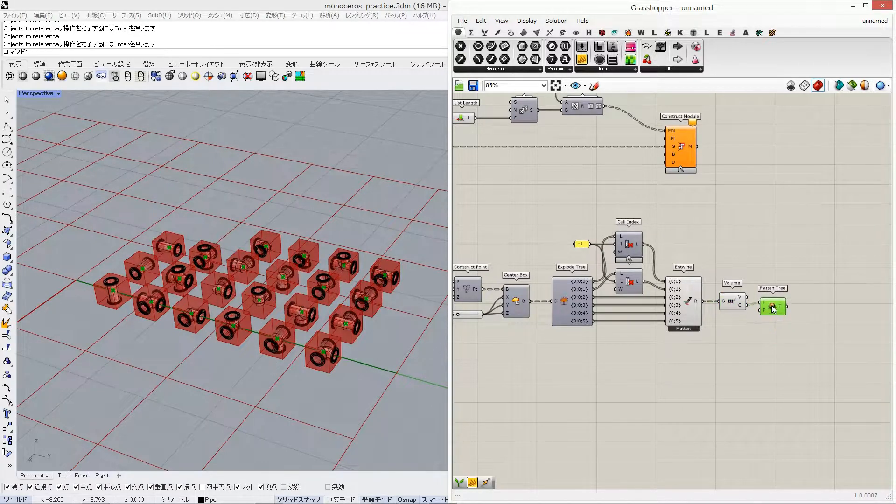
Step: Graft the T output of the Flatten Tree that follows Volume
right_click(774, 309)
click(777, 297)
right_click(780, 309)
click(799, 356)
Step: Add a panel below Flatten Tree and connect the grafted centre points to it
double_click(777, 396)
text(//)
key(Return)
drag(803, 396, 812, 436)
click(741, 345)
Step: Move Construct Module further along the canvas and connect Flatten Tree's T output to its Pt input
right_drag(643, 240, 729, 236)
scroll(690, 237, down, 2)
drag(727, 175, 819, 174)
drag(808, 296, 809, 177)
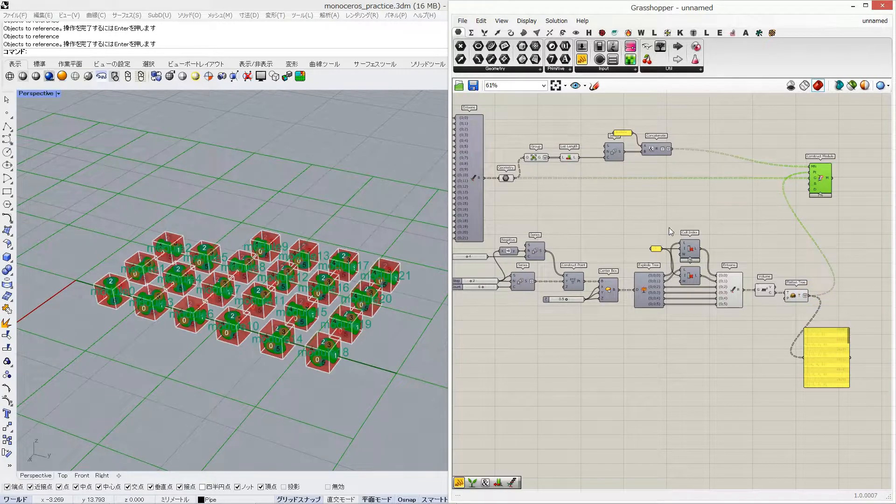
Step: Turn off the preview of the components from Explode Tree through Flatten Tree, leaving only the modules displayed
scroll(244, 251, up, 5)
scroll(244, 251, down, 4)
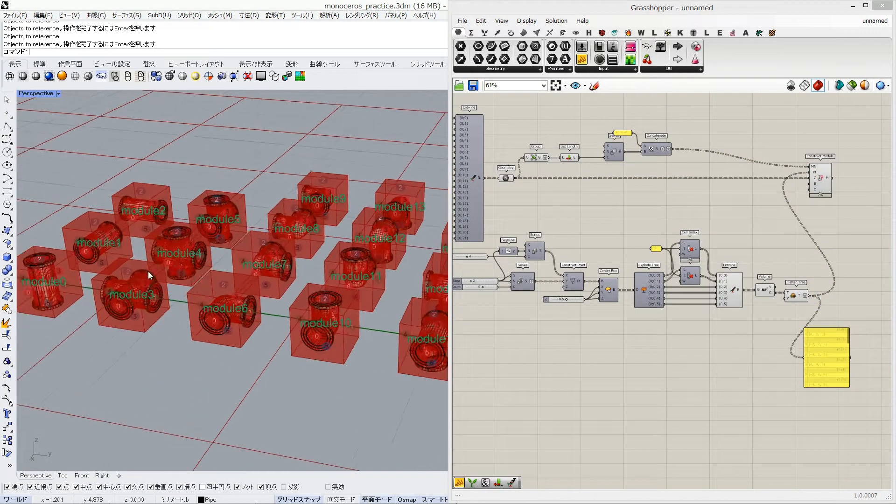
shift+right_drag(176, 272, 390, 282)
drag(819, 268, 657, 333)
middle_click(675, 322)
click(704, 294)
right_drag(296, 340, 196, 326)
shift+right_drag(392, 345, 266, 270)
scroll(268, 270, down, 3)
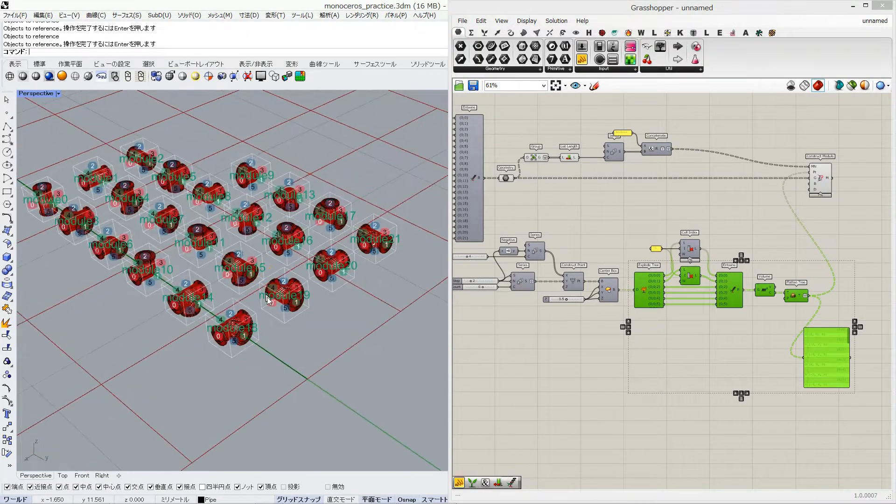
click(659, 328)
Step: Add a Construct Empty Module component and place it just above Construct Module
scroll(659, 328, up, 3)
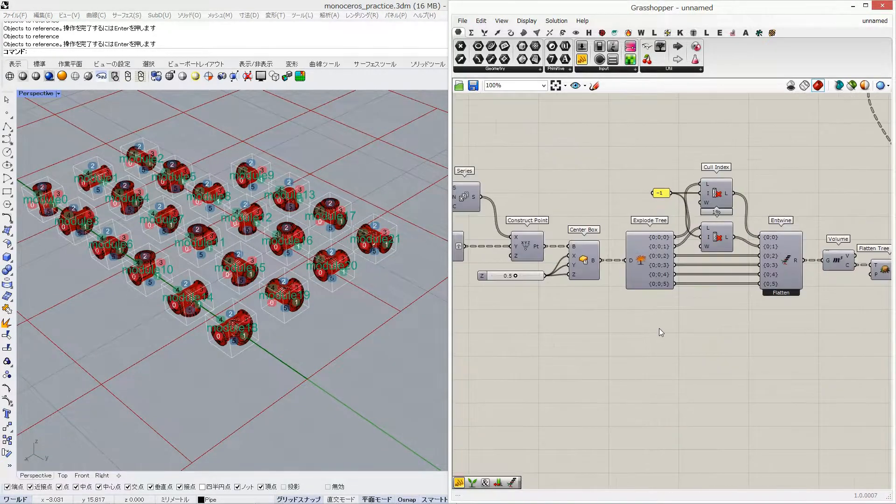
scroll(592, 366, down, 2)
right_drag(769, 226, 754, 240)
right_drag(855, 205, 696, 211)
double_click(708, 160)
text(construct e)
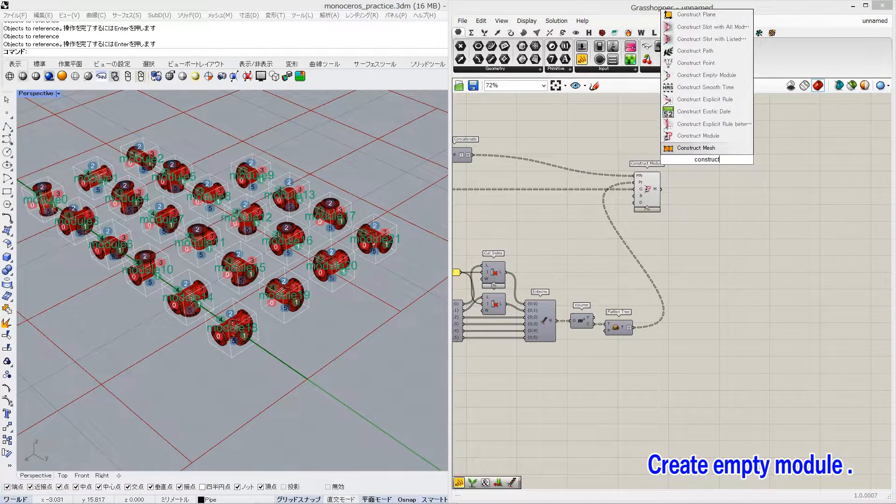
key(Return)
drag(707, 159, 646, 142)
shift+right_drag(46, 196, 189, 184)
scroll(92, 227, up, 2)
right_drag(275, 223, 221, 259)
scroll(220, 259, down, 4)
shift+right_drag(345, 289, 252, 311)
drag(651, 142, 655, 141)
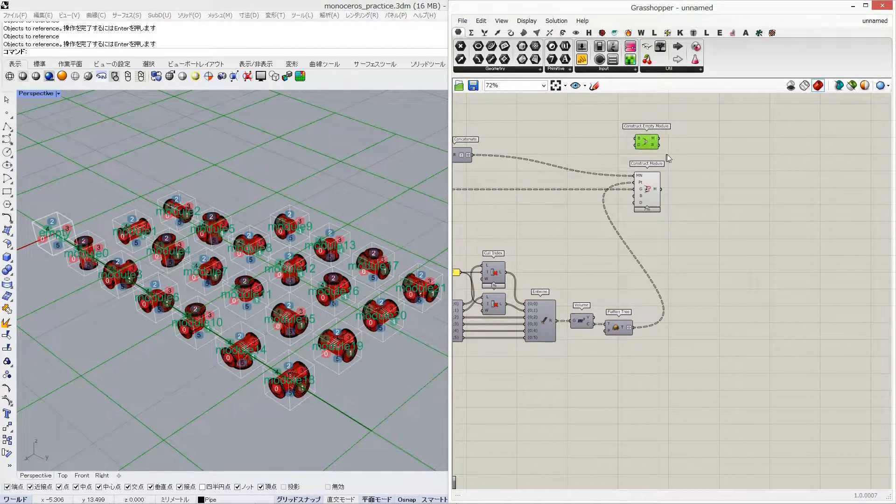
Step: Add a Merge component and connect the M outputs of Construct Empty Module and Construct Module to D1 and D2
double_click(686, 159)
text(merge)
key(Return)
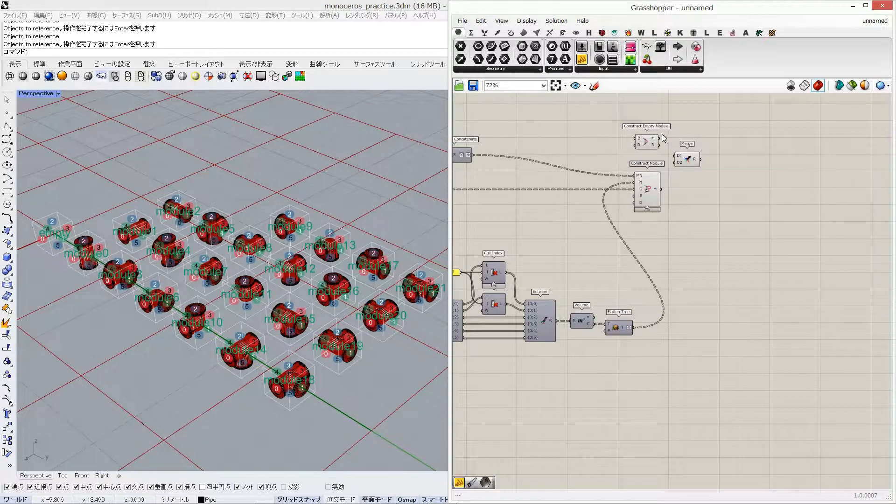
drag(675, 190, 711, 172)
scroll(689, 198, up, 5)
scroll(701, 194, down, 2)
Step: Add a Flatten Tree component after Merge and connect the merged modules to its T input
double_click(717, 199)
text(flatt)
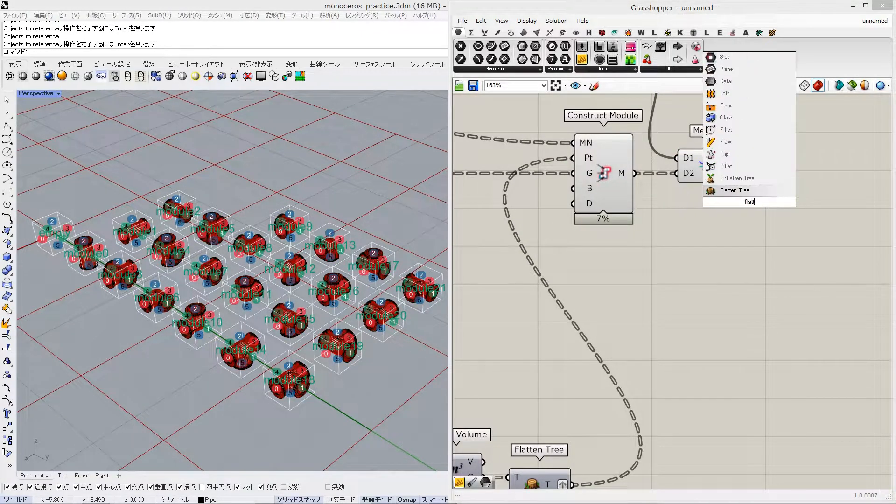
click(735, 178)
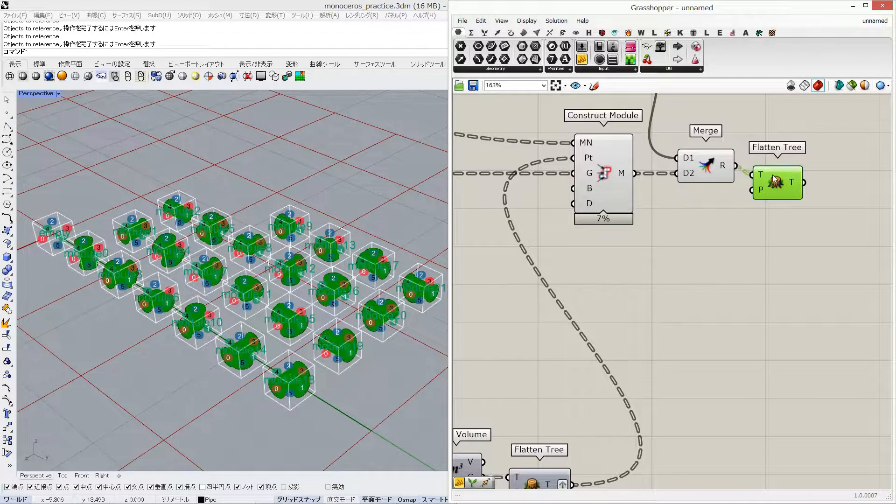
drag(765, 179, 765, 179)
Step: Turn off the preview of Construct Empty Module, Construct Module and Merge, keeping the final Flatten Tree displayed
scroll(743, 240, down, 5)
middle_click(693, 250)
click(723, 224)
right_drag(625, 215, 715, 227)
drag(575, 185, 519, 253)
middle_click(558, 250)
click(587, 219)
click(588, 218)
key(ctrl+z)
scroll(555, 227, up, 1)
scroll(851, 275, down, 1)
right_drag(852, 275, 768, 242)
scroll(796, 201, up, 5)
right_drag(793, 205, 737, 202)
click(737, 202)
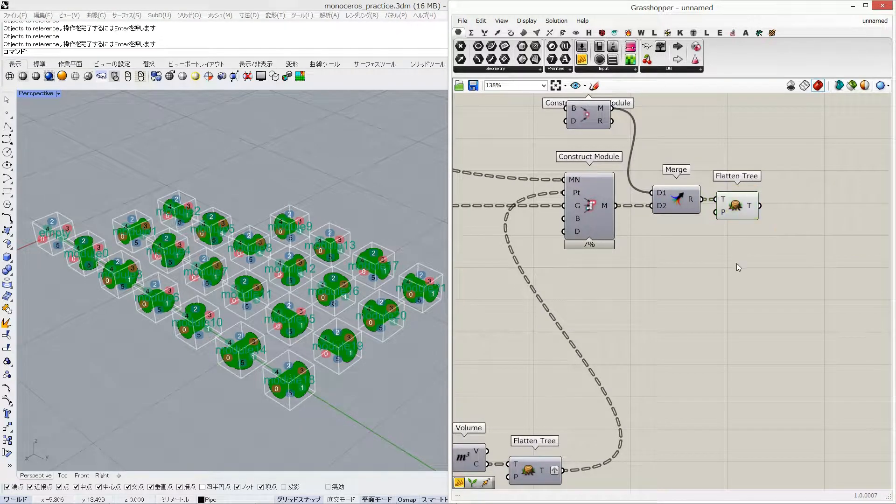
click(736, 263)
Step: Add a Square grid component in the empty canvas area above the module definition
right_drag(696, 303, 608, 308)
scroll(608, 326, down, 6)
right_drag(585, 188, 635, 214)
scroll(553, 188, up, 3)
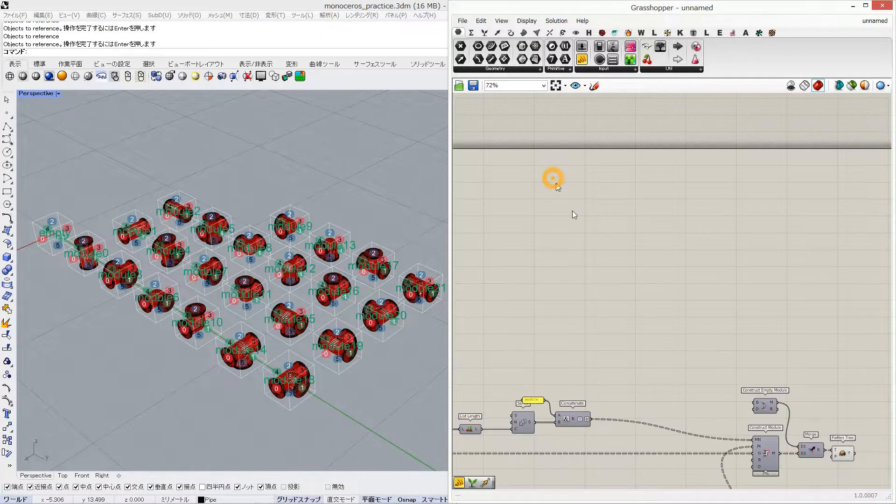
double_click(614, 242)
text(squ)
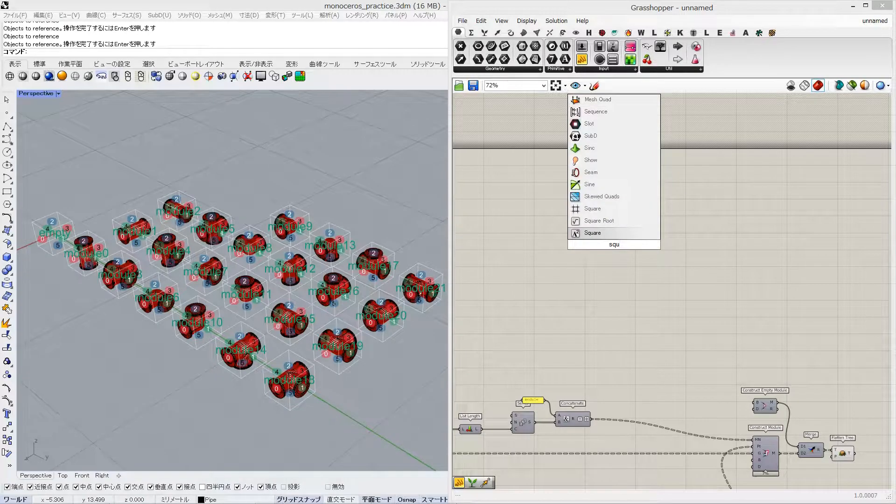
click(620, 208)
scroll(246, 311, down, 10)
drag(612, 244, 666, 229)
scroll(620, 258, up, 3)
Step: Add a number slider set to 7 and connect it to Square's Ex and Ey inputs
double_click(618, 228)
text(7)
key(Return)
scroll(643, 231, up, 1)
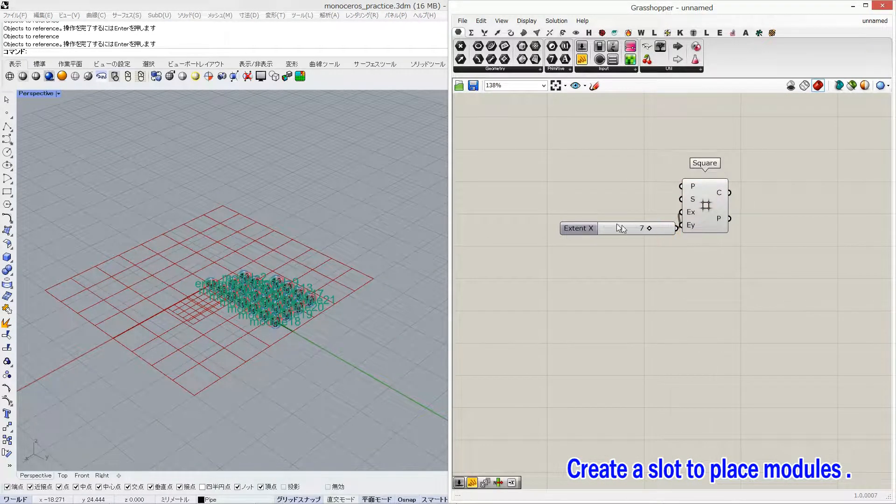
drag(617, 224, 597, 221)
drag(654, 222, 680, 227)
drag(602, 224, 605, 228)
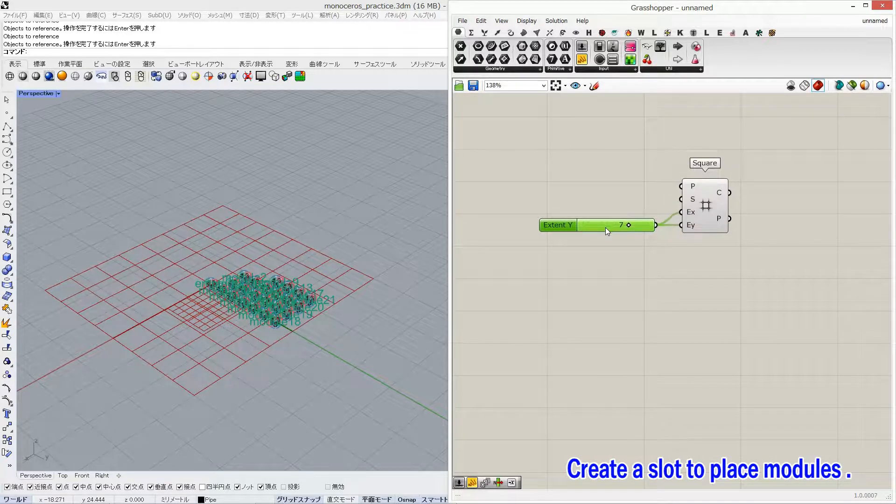
Step: Add a Construct Point component and connect its Pt output to Square's P input
double_click(599, 189)
text(xyz)
key(Up)
key(Up)
key(Return)
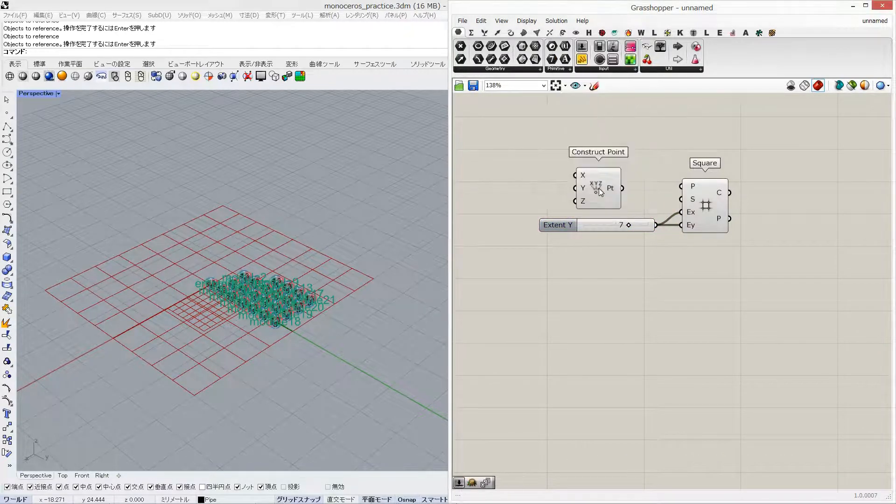
drag(622, 188, 586, 173)
Step: Add a slider set to 3 and connect it to Construct Point's X and Y inputs to offset the grid
double_click(539, 180)
text(3)
key(Return)
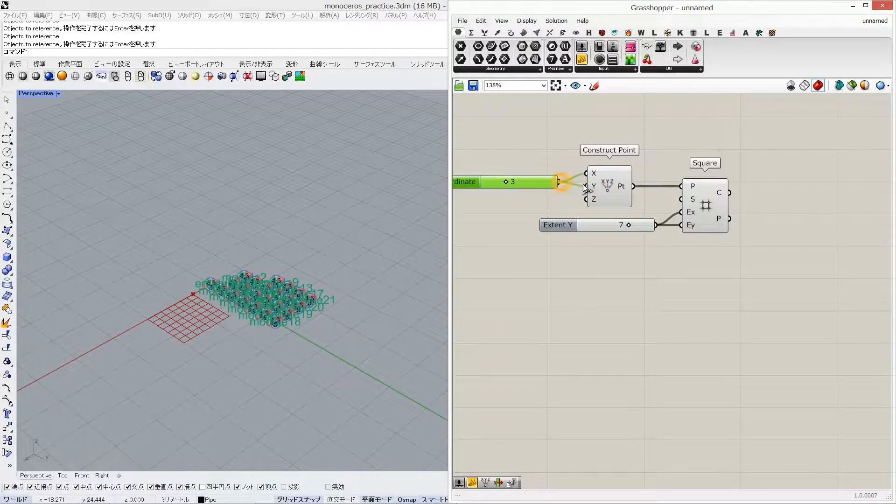
scroll(583, 176, down, 2)
click(675, 192)
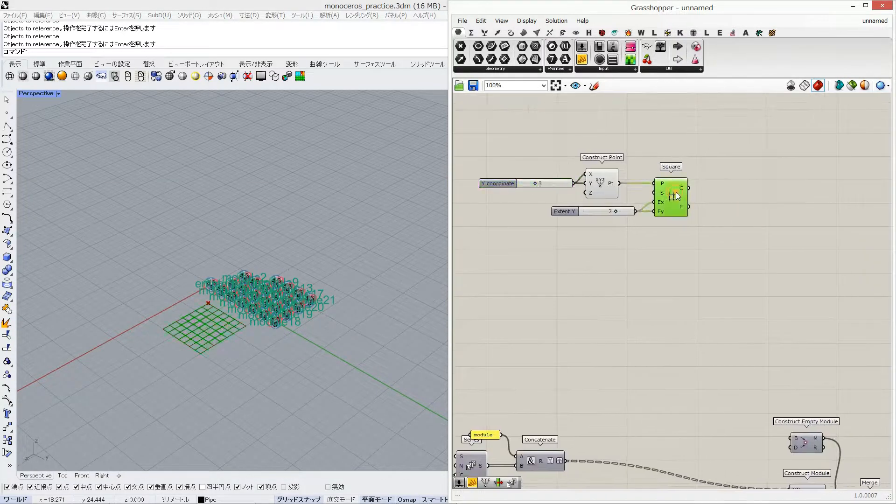
Step: Add a Move component and connect Square's P output to its G input
double_click(696, 233)
text(move)
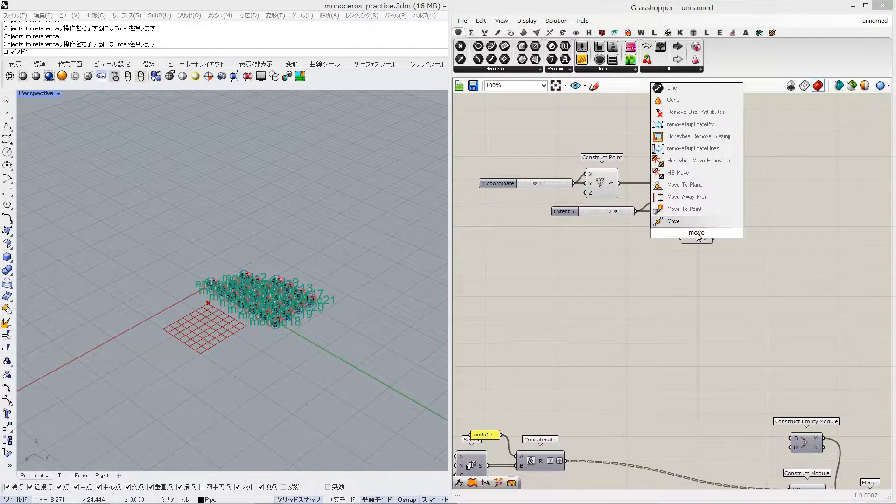
key(Return)
scroll(696, 233, up, 1)
drag(698, 236, 707, 201)
drag(729, 208, 738, 214)
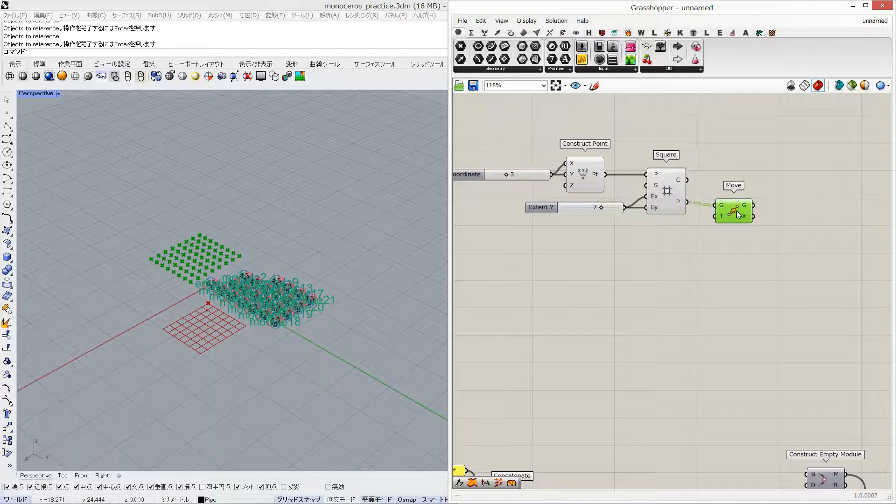
Step: Add a Unit Z component and connect its V output to Move's T input
double_click(612, 279)
text(z)
click(626, 268)
drag(623, 280, 714, 213)
scroll(246, 349, up, 5)
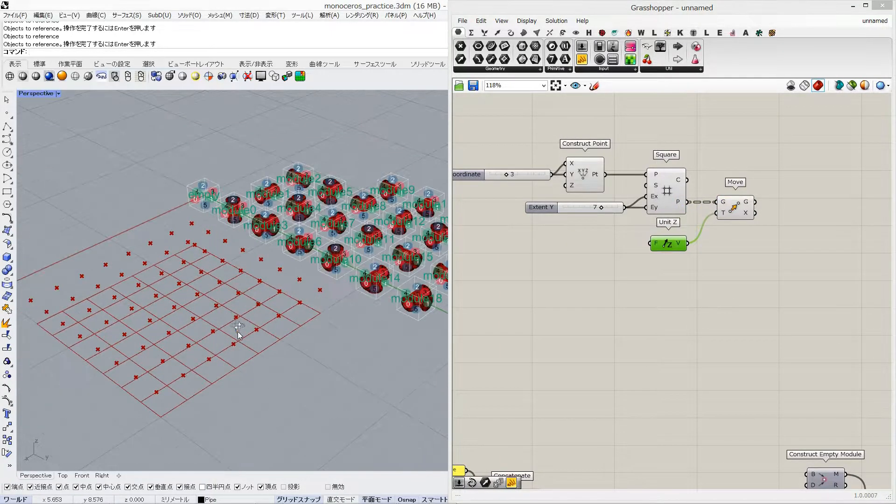
Step: Add a Series component and connect a slider set to 7 to its C input
double_click(580, 264)
text(ser)
click(578, 253)
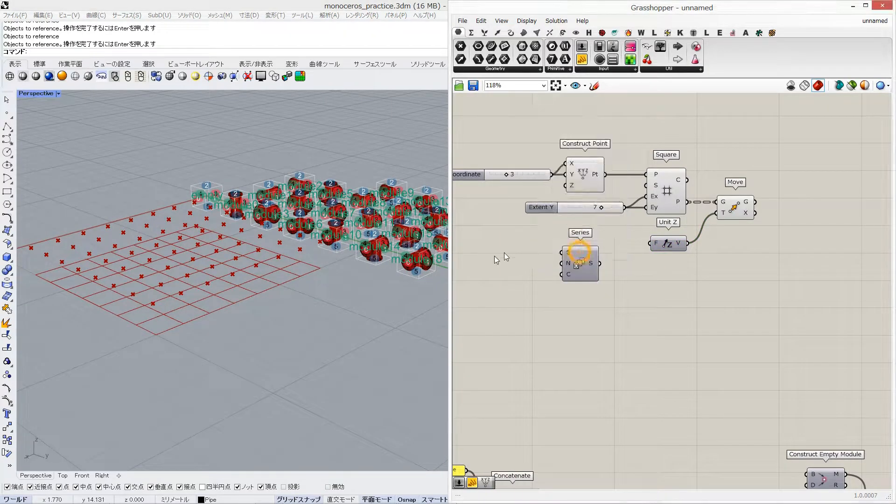
double_click(513, 259)
text(7)
key(Return)
click(544, 261)
drag(544, 262, 541, 278)
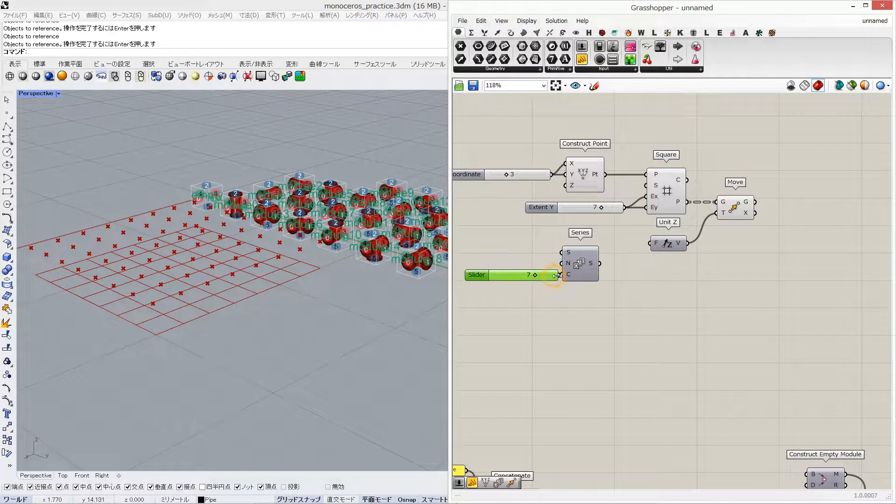
Step: Connect Series' S output to Unit Z's F input and graft the S output
drag(591, 264, 650, 243)
click(586, 265)
right_click(585, 263)
click(591, 252)
right_click(592, 261)
click(610, 309)
click(585, 325)
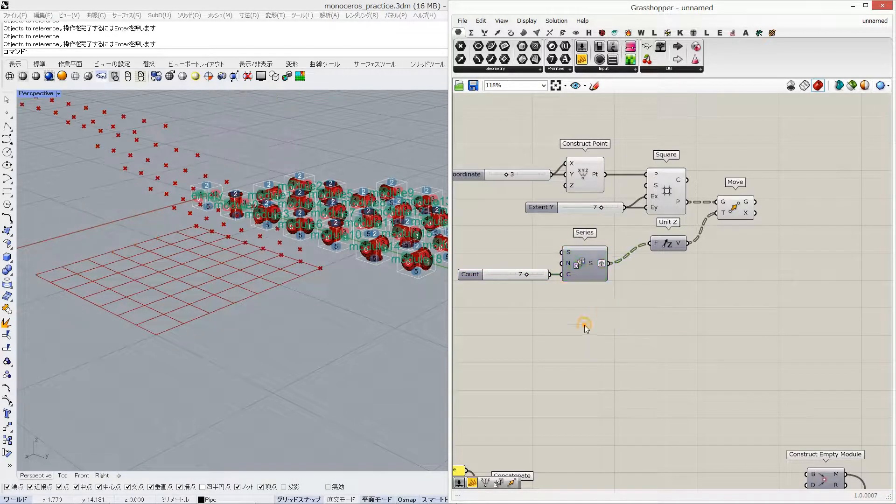
Step: Flatten Square's P output and line Unit Z up with Series
right_drag(584, 325, 609, 328)
right_click(702, 205)
click(716, 259)
click(715, 264)
shift+right_drag(227, 277, 249, 328)
scroll(248, 329, down, 3)
click(769, 210)
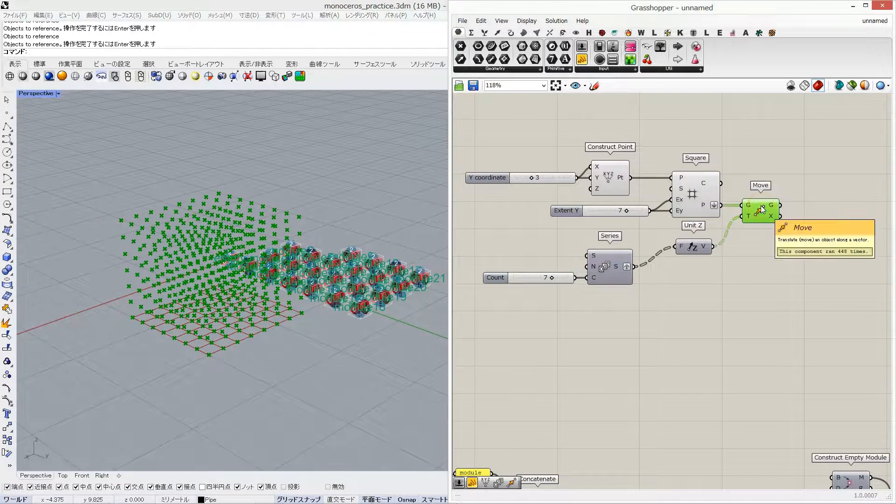
drag(691, 251, 687, 271)
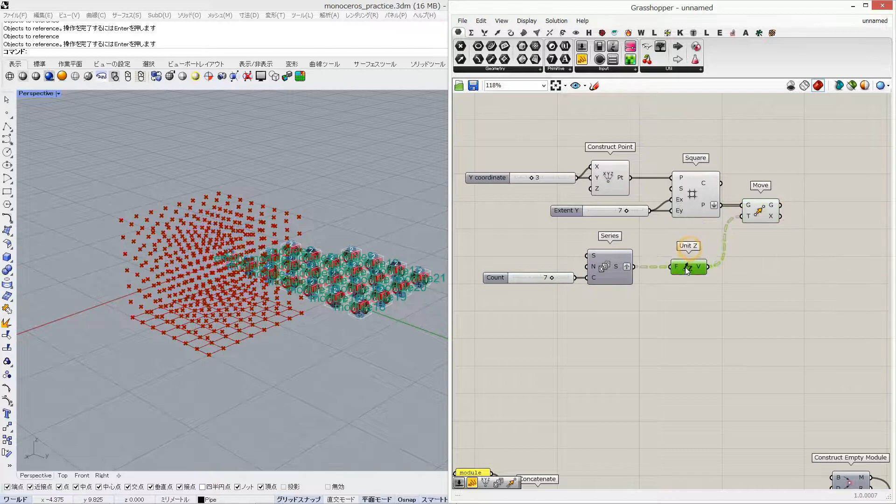
Step: Add a Construct Slot with All Modules Allowed component and connect Move's G output to its Pt input
double_click(805, 183)
text(construct)
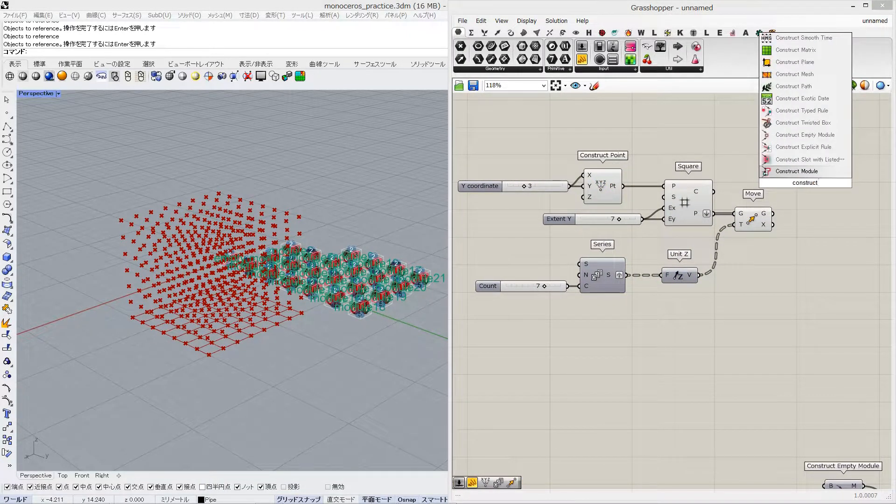
text( slot)
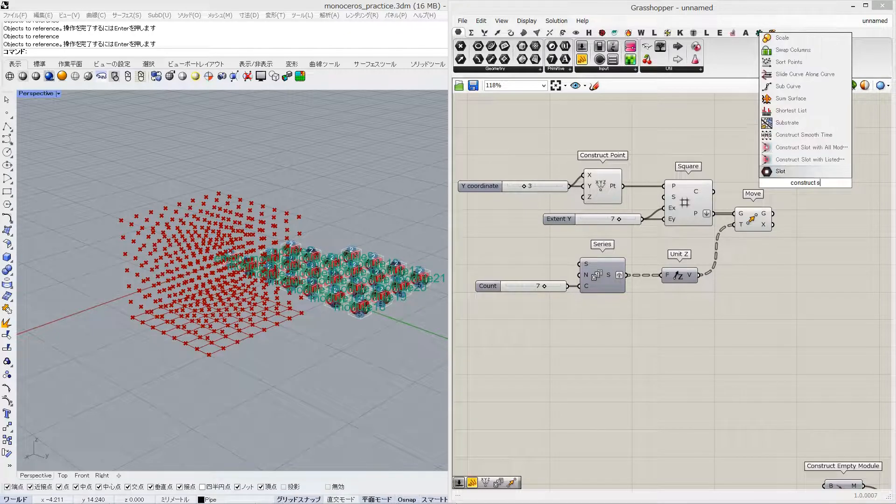
click(807, 148)
drag(805, 180, 793, 218)
Step: Turn off the preview of the point-grid components that feed the slot component
scroll(776, 141, down, 2)
drag(766, 144, 610, 271)
middle_click(610, 272)
click(637, 252)
right_drag(737, 276, 690, 198)
click(645, 271)
scroll(690, 198, down, 2)
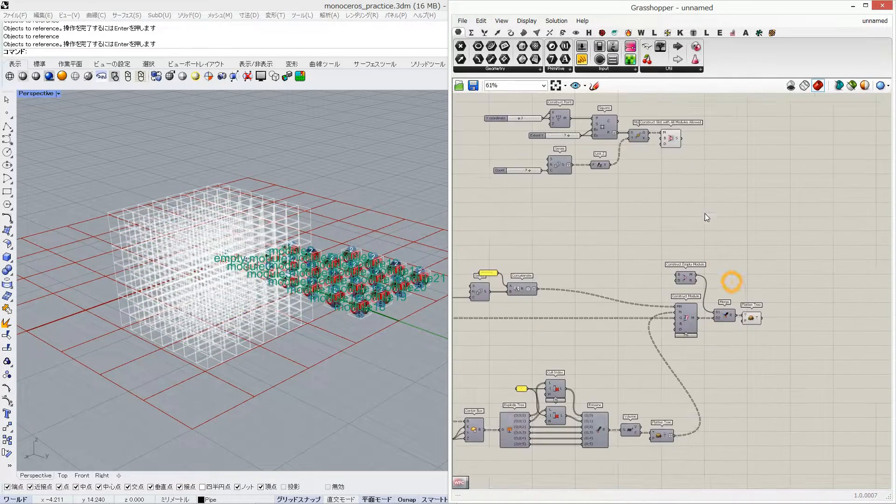
Step: Examine the slot grid and the Count and Extent Y sliders that control its size
scroll(690, 198, up, 2)
click(658, 110)
click(660, 155)
right_drag(381, 241, 275, 240)
scroll(625, 220, down, 1)
right_drag(625, 220, 676, 250)
scroll(547, 141, up, 2)
mouse_move(532, 207)
mouse_down()
mouse_move(520, 206)
mouse_move(530, 205)
mouse_up()
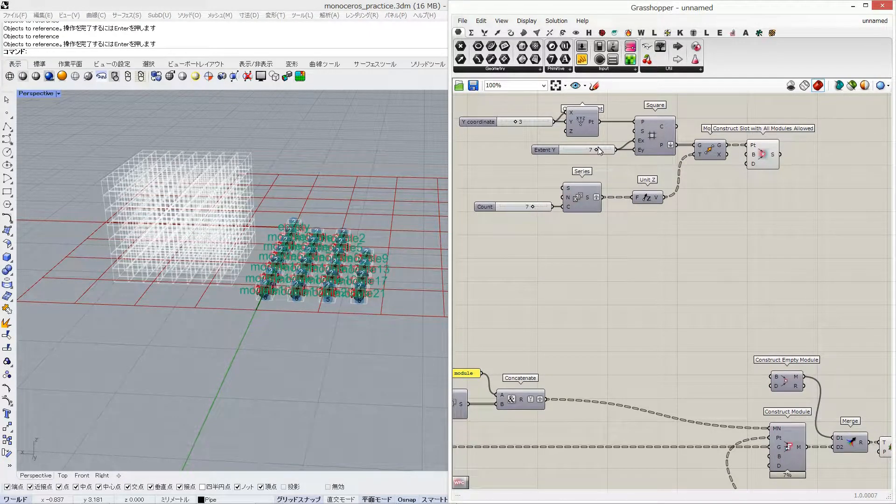
drag(586, 148, 594, 151)
Step: Add a Monoceros WFC Solver component and connect the slot component's S output to its first S input
right_drag(648, 223, 563, 211)
scroll(563, 211, down, 2)
scroll(703, 267, up, 1)
right_drag(703, 267, 652, 236)
double_click(670, 192)
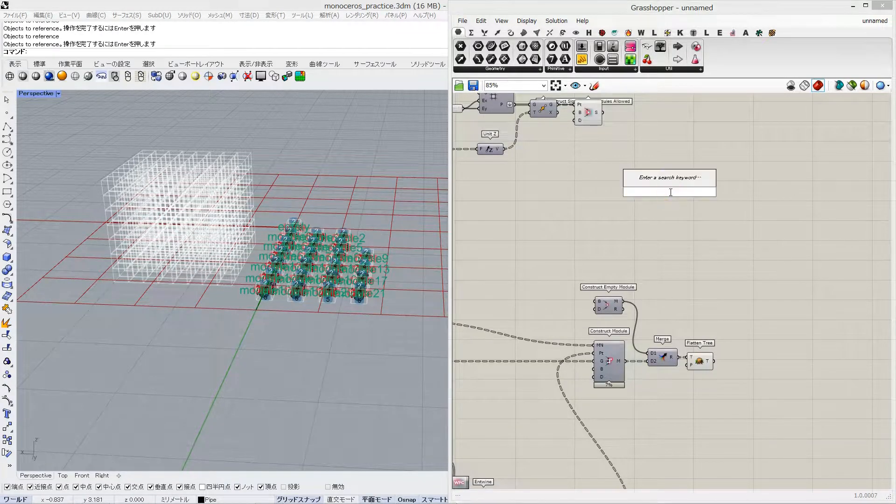
text(mono)
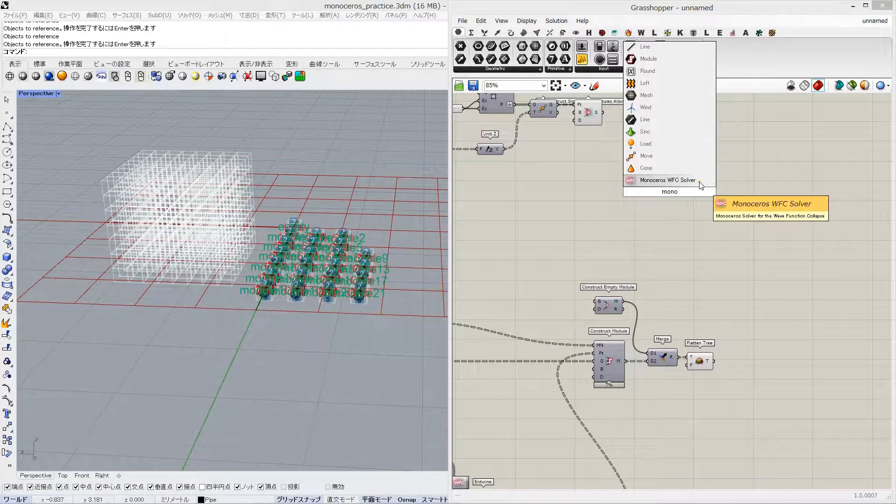
key(Return)
drag(660, 188, 748, 189)
drag(603, 114, 745, 170)
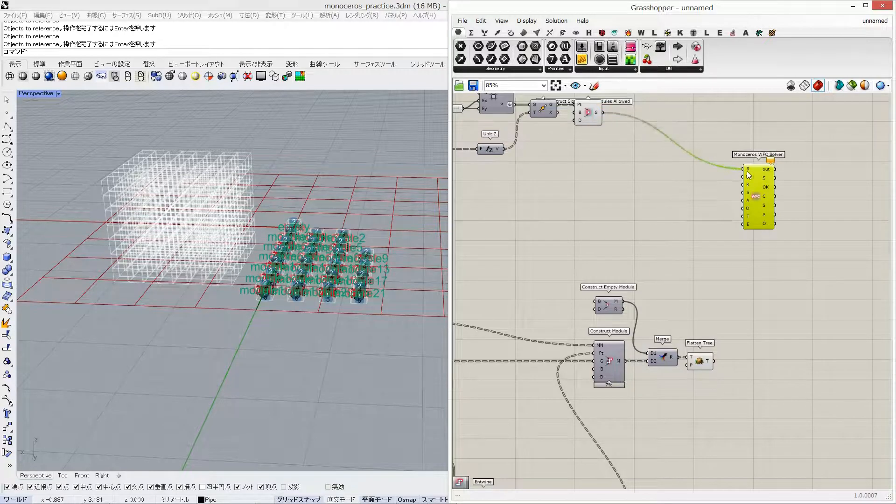
Step: Flatten the solver's slots, M and R inputs and move the solver level with the module components
right_click(745, 167)
click(780, 239)
scroll(740, 178, up, 1)
drag(757, 227, 779, 386)
right_click(770, 335)
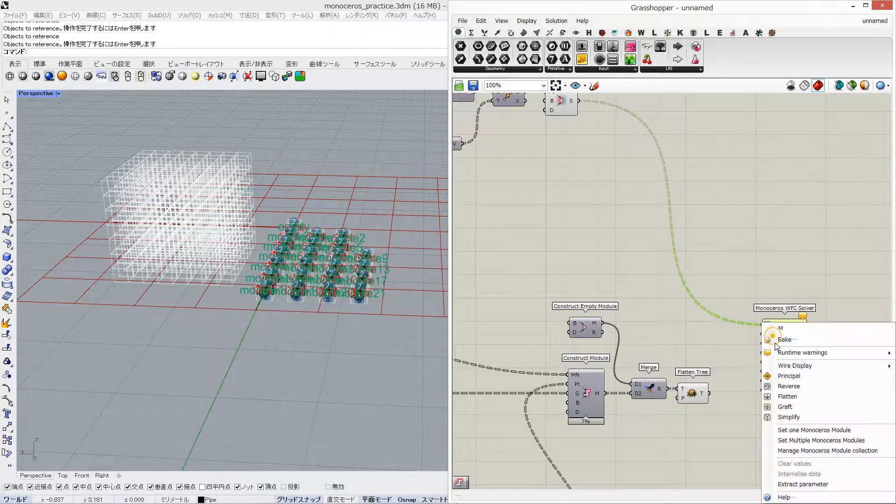
click(784, 396)
right_click(770, 344)
click(787, 396)
Step: Add a slider set to 100 and connect it to the solver's Random Seed input
double_click(713, 334)
text(100)
key(Return)
drag(785, 356, 824, 358)
drag(750, 344, 800, 355)
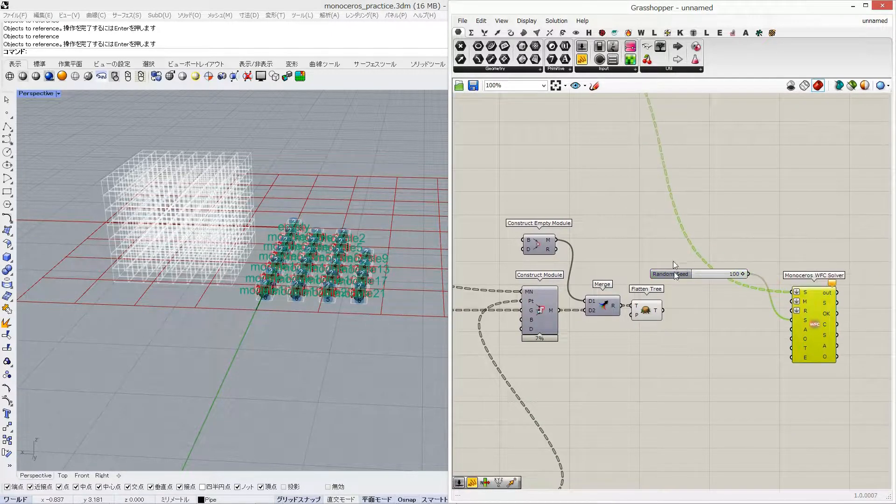
Step: Connect Flatten Tree's T output to the solver's M input and place the Random Seed slider below the wire
click(667, 332)
drag(799, 344, 799, 351)
drag(675, 328, 720, 365)
click(653, 313)
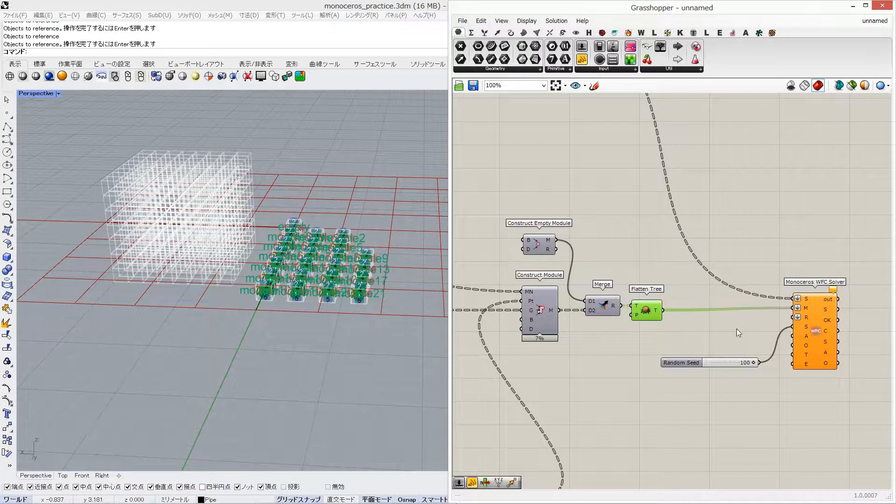
drag(814, 339, 814, 340)
Step: Add an Indifferent Rules for unused Connectors component, feed its M input from Flatten Tree, and connect its R output to the solver's R input
double_click(655, 394)
text(ind)
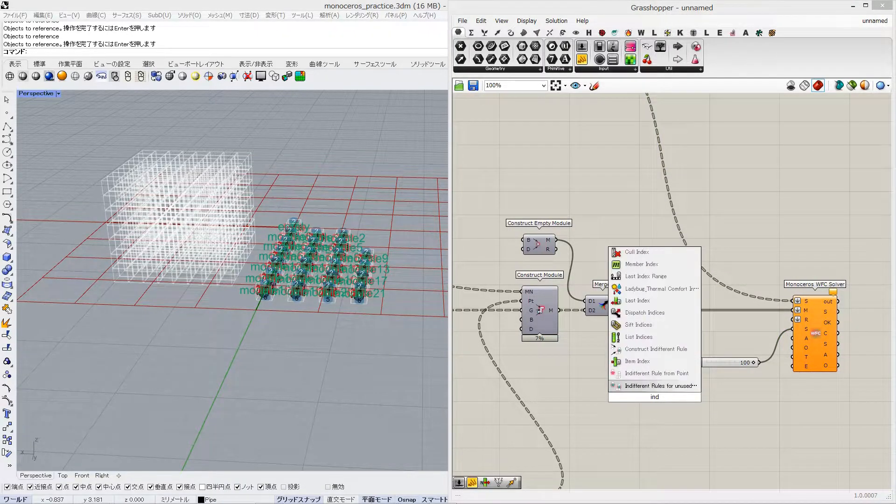
click(665, 387)
drag(660, 389, 700, 333)
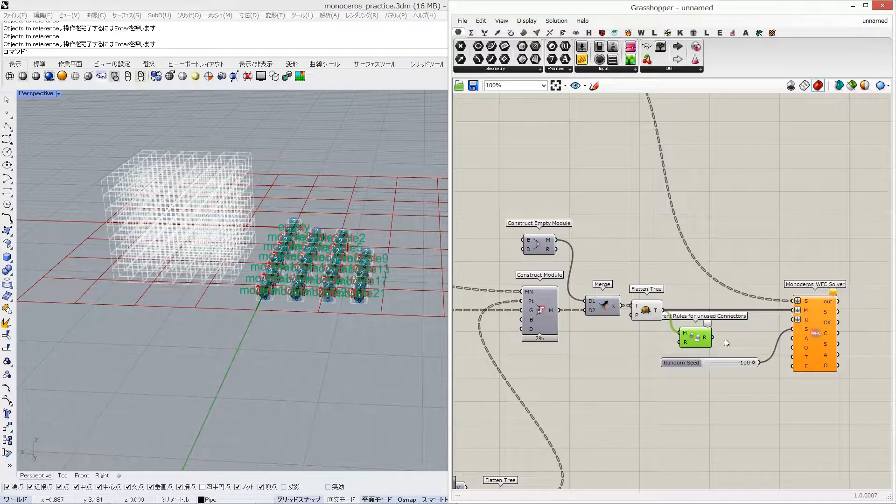
drag(775, 326, 793, 319)
click(815, 323)
Step: Add a Materialize Slots component and connect Flatten Tree's T output to M and the solver's S output to S
right_drag(877, 329, 746, 311)
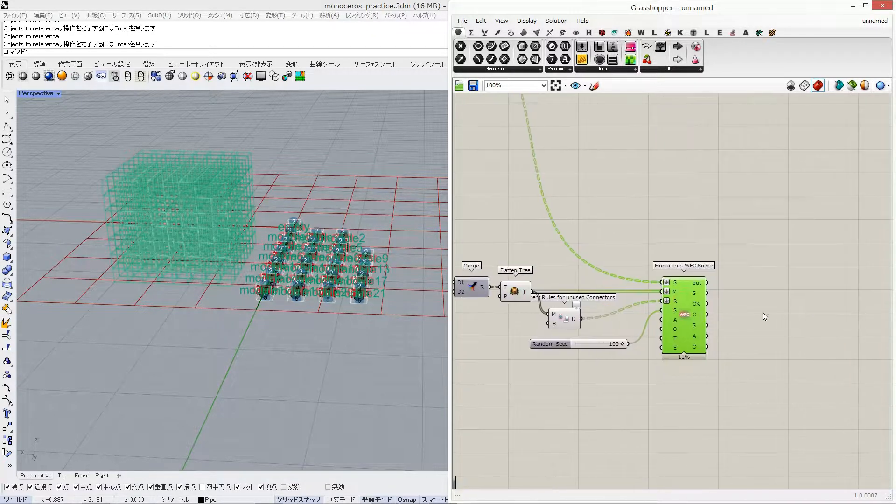
double_click(763, 312)
text(mate)
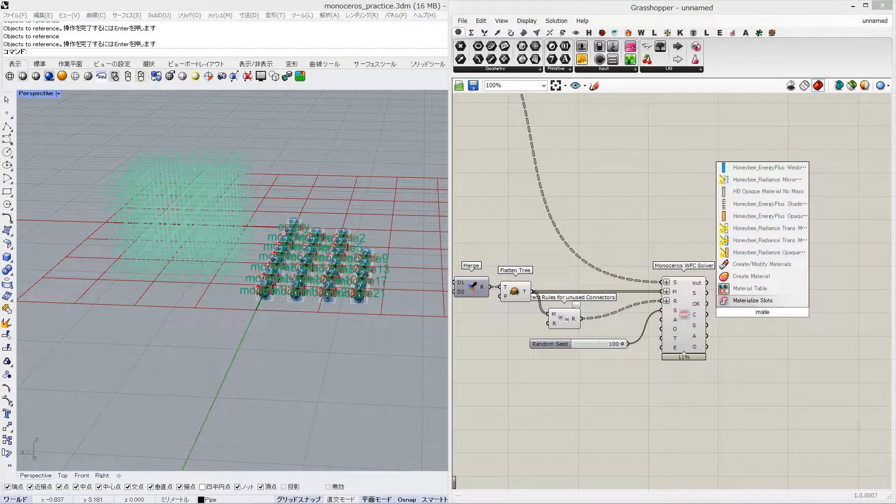
click(762, 304)
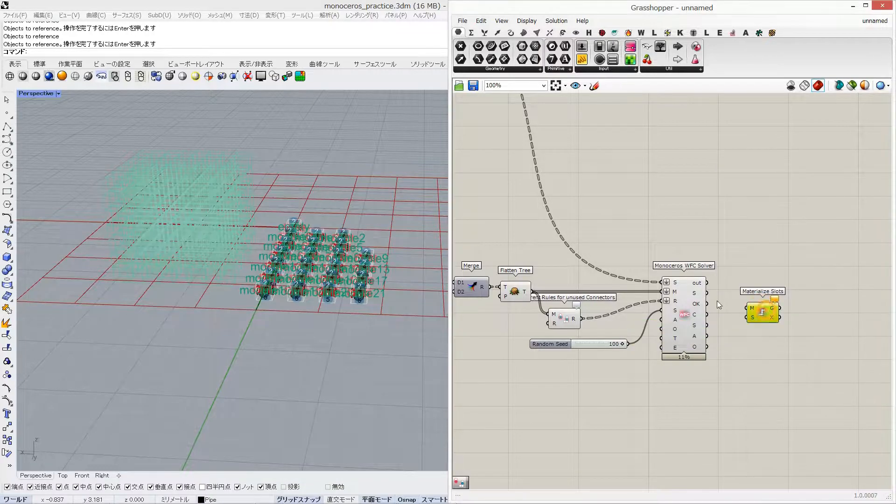
drag(778, 308, 778, 395)
right_drag(558, 323, 599, 315)
alt+drag(579, 242, 623, 244)
mouse_move(566, 277)
mouse_down()
mouse_move(805, 382)
mouse_move(843, 378)
mouse_up()
click(814, 394)
Step: Examine the pipe assembly generated by Materialize Slots in the Rhino viewport
shift+right_drag(320, 314, 329, 345)
scroll(184, 218, up, 8)
scroll(185, 219, down, 3)
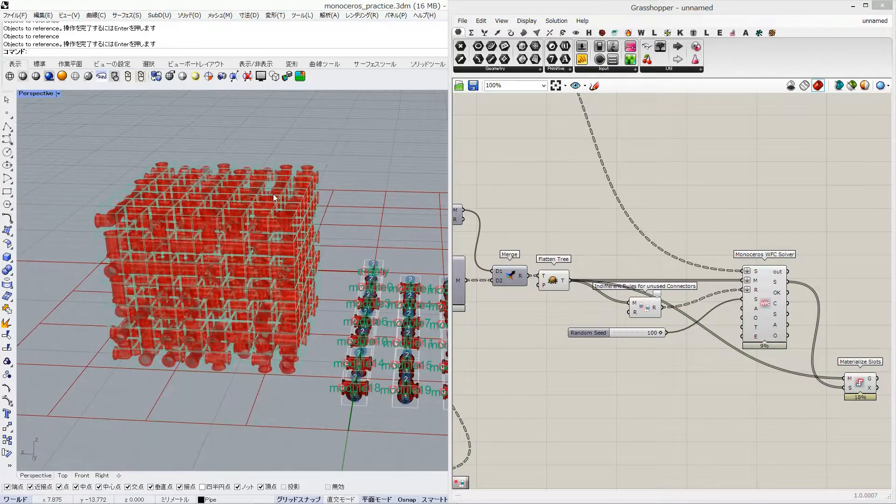
click(858, 381)
right_drag(201, 276, 238, 341)
scroll(237, 277, up, 4)
scroll(700, 225, down, 3)
Step: Make the preview colour of selected components fully opaque in the document preview settings
click(865, 86)
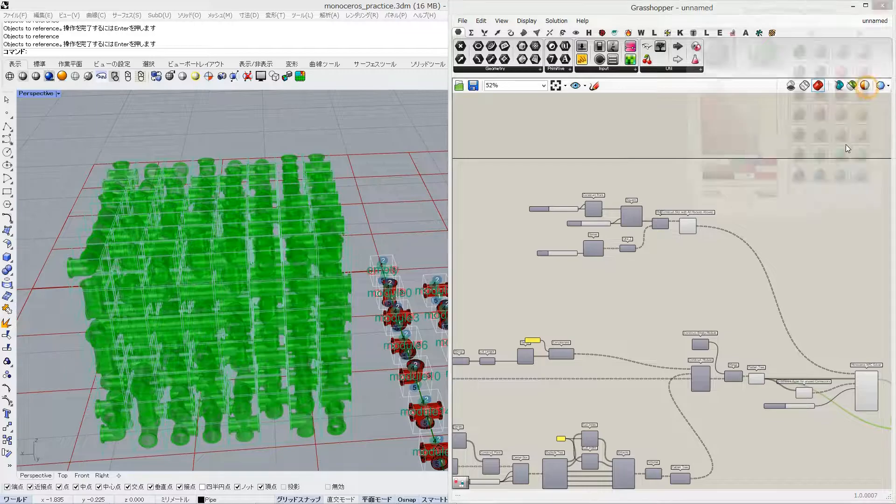
drag(787, 197, 830, 227)
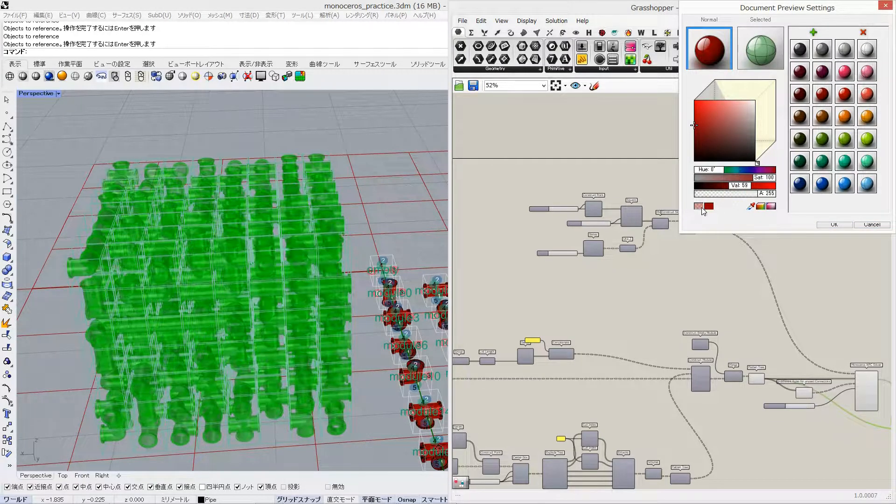
click(760, 48)
drag(723, 194, 801, 206)
click(835, 225)
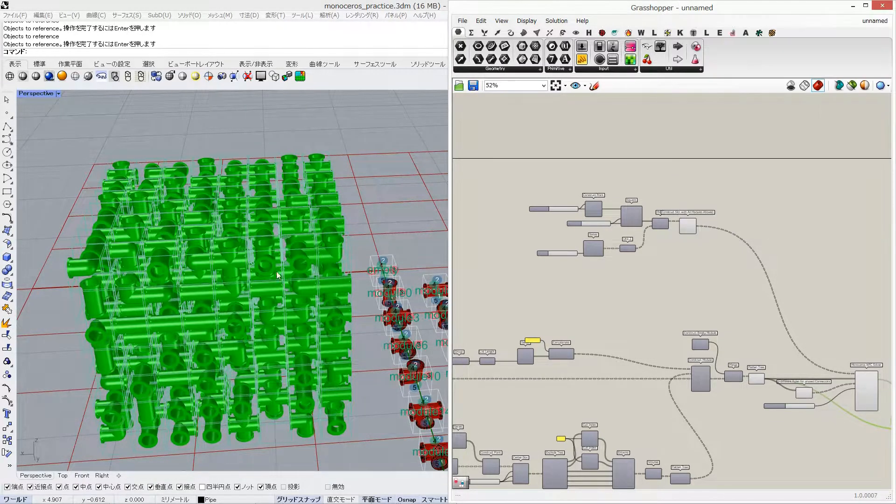
Step: Examine the pipe assembly with Materialize Slots selected and locate the Random Seed slider
right_drag(279, 257, 210, 289)
right_drag(757, 399, 613, 293)
scroll(613, 293, down, 2)
scroll(613, 293, up, 2)
right_drag(659, 309, 700, 312)
click(717, 347)
scroll(717, 347, up, 3)
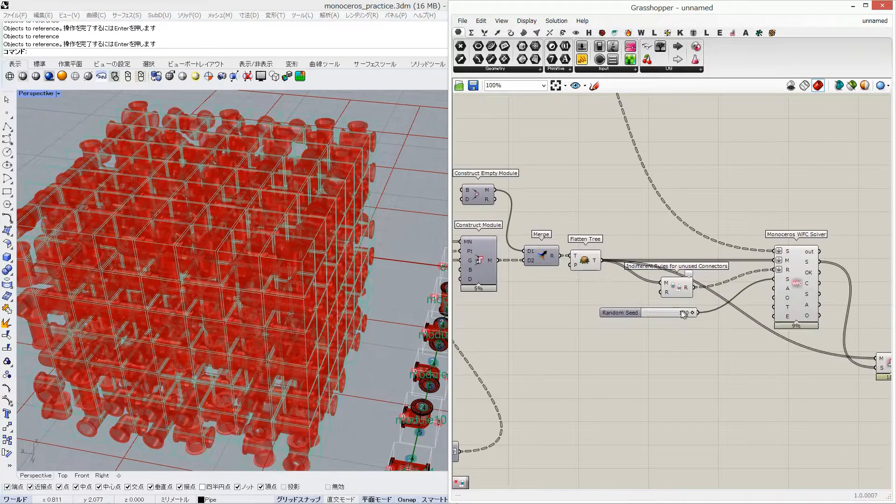
click(885, 365)
drag(685, 313, 682, 311)
scroll(626, 217, down, 1)
Step: Try a different slot grid size by changing Count and setting Extent Y to 9, and return both sliders to 7
right_drag(601, 206, 716, 310)
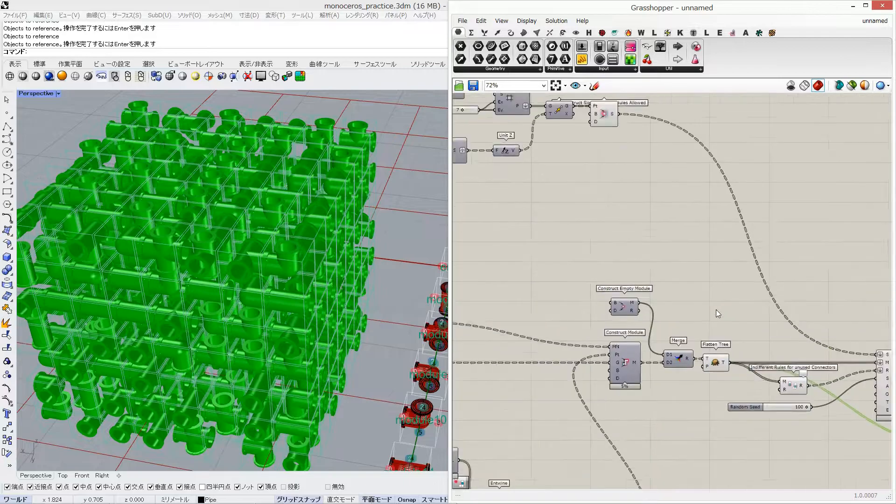
right_drag(490, 163, 705, 227)
scroll(304, 302, down, 4)
right_drag(304, 302, 266, 306)
drag(621, 229, 604, 230)
mouse_move(675, 180)
mouse_down()
mouse_move(664, 181)
mouse_move(682, 182)
mouse_up()
drag(607, 229, 621, 230)
right_drag(824, 320, 690, 254)
scroll(690, 254, down, 2)
scroll(527, 193, up, 2)
drag(539, 184, 542, 183)
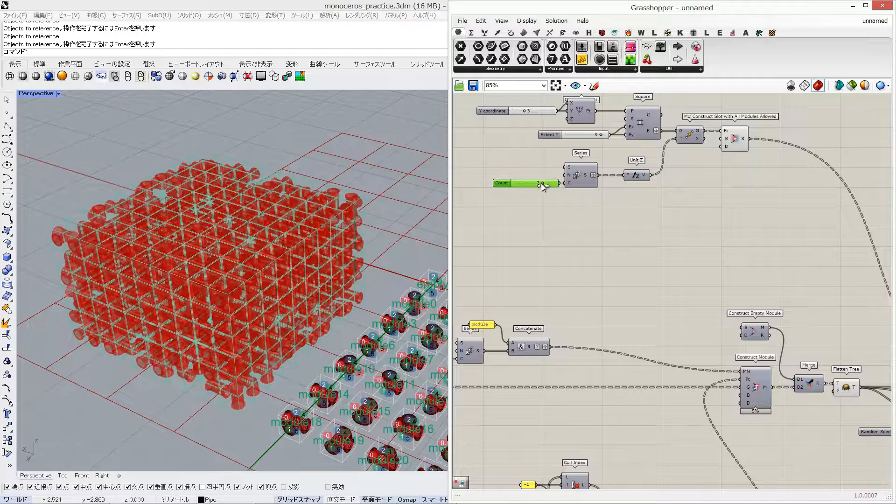
drag(601, 135, 593, 135)
click(634, 191)
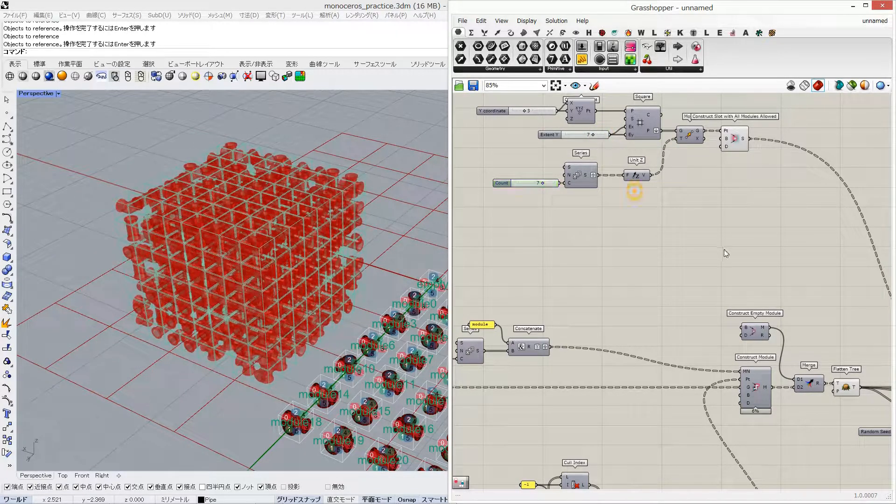
Step: Disconnect the solver's S output from Materialize Slots
scroll(734, 275, down, 2)
right_drag(744, 294, 505, 157)
scroll(791, 331, up, 2)
click(758, 267)
right_drag(570, 223, 700, 239)
click(743, 286)
click(695, 236)
Step: Spread out the Random Seed slider, the solver and the Indifferent Rules component to make room for more rule components
drag(687, 252, 723, 263)
alt+drag(749, 167, 831, 166)
scroll(830, 238, down, 2)
right_drag(732, 258, 598, 245)
click(652, 270)
drag(662, 249, 660, 246)
drag(596, 224, 587, 240)
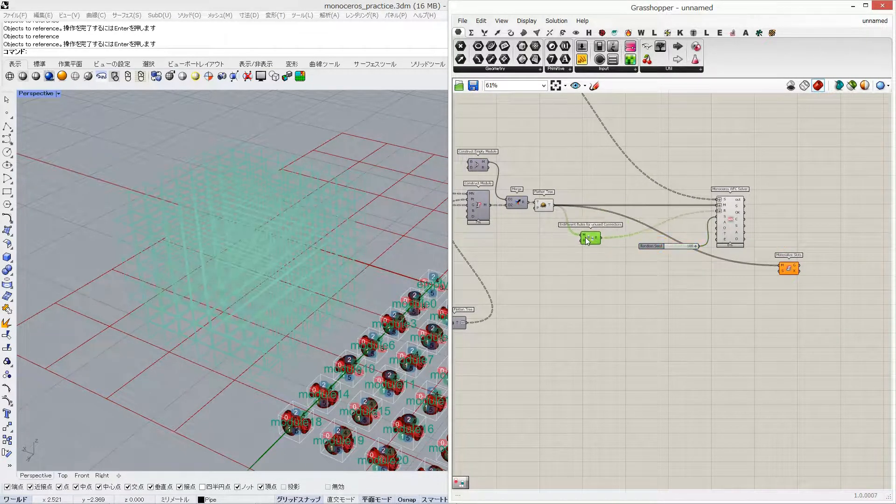
Step: Add a Typed Rule from Point component in the free space below the Indifferent Rules component
right_drag(604, 255, 709, 212)
shift+right_drag(394, 268, 335, 225)
scroll(335, 225, down, 4)
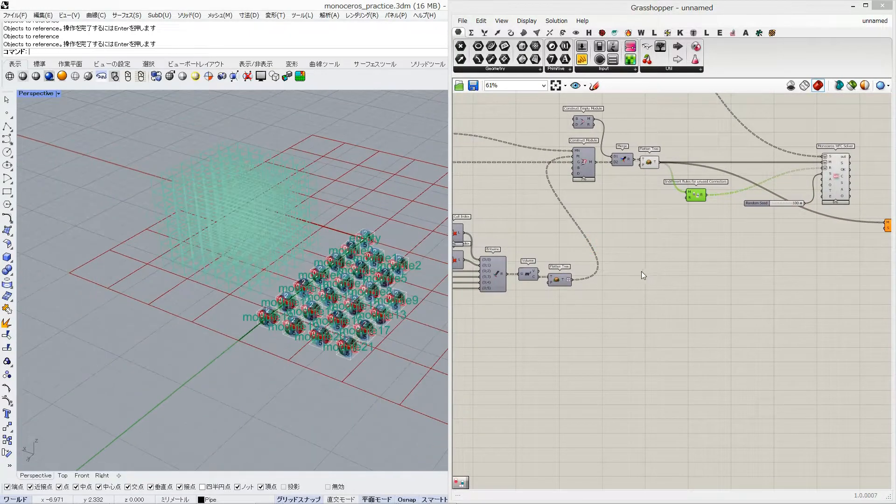
double_click(646, 268)
text(type)
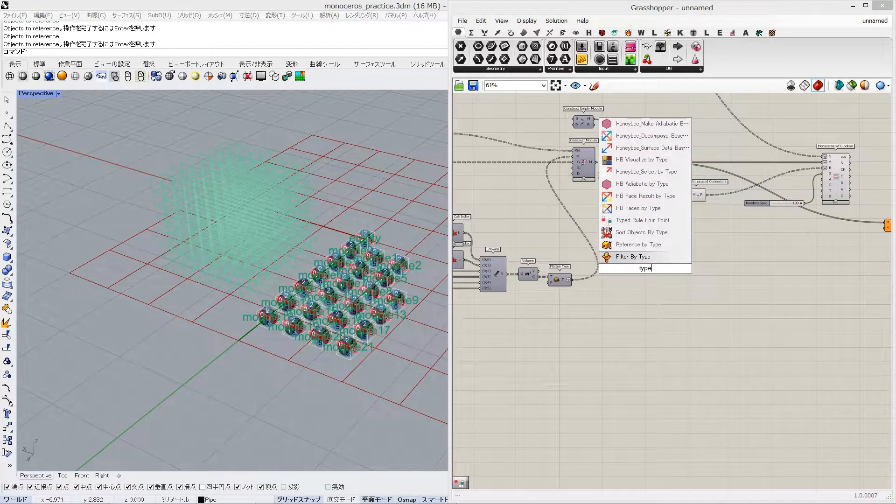
click(642, 220)
Step: Make two copies of the Typed Rule from Point component and arrange them on the canvas
scroll(663, 265, up, 3)
key(ctrl+c)
key(ctrl+v)
key(ctrl+v)
drag(663, 265, 682, 269)
click(722, 373)
drag(734, 394, 735, 395)
click(658, 314)
click(642, 235)
Step: Turn on the preview of the Center Box component
scroll(642, 236, down, 3)
right_drag(642, 235, 892, 237)
right_click(649, 261)
click(667, 275)
Step: Add a Deconstruct Brep component below Center Box
double_click(645, 334)
text(deconstruct)
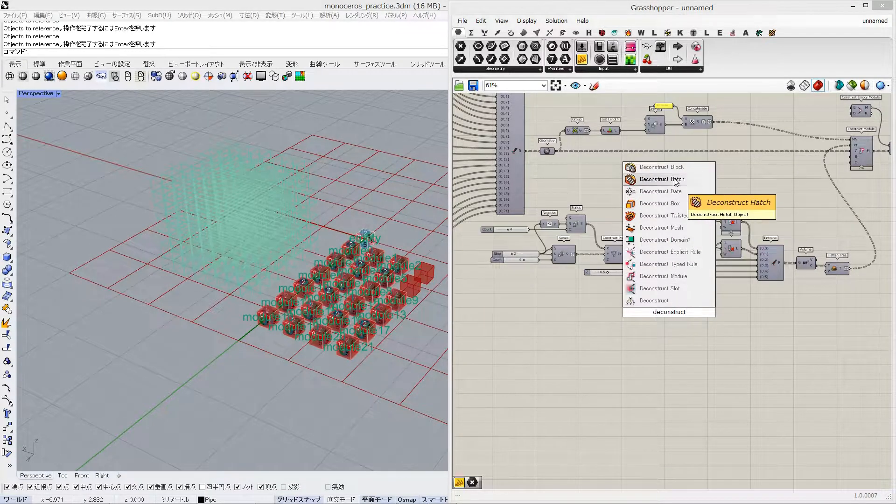
text( bre)
click(663, 289)
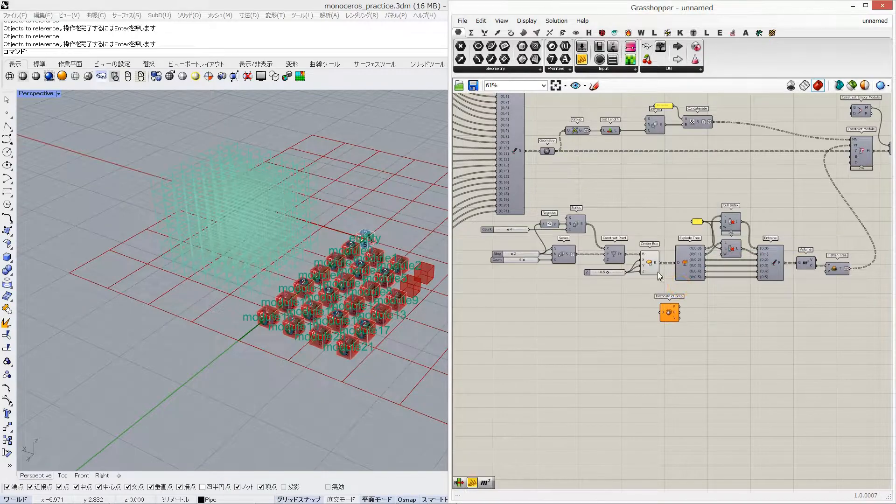
Step: Feed the Center Box output into Deconstruct Brep and add an Area component that takes the resulting faces
drag(661, 314, 661, 313)
drag(669, 313, 684, 314)
double_click(718, 336)
text(area)
click(702, 323)
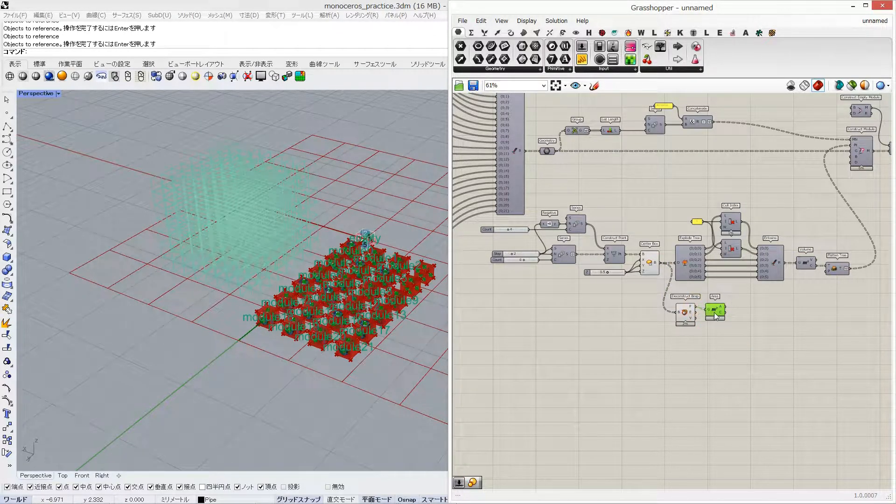
Step: Turn off the preview of the Center Box, Explode Tree and Deconstruct Brep components
drag(690, 227, 641, 339)
middle_click(642, 344)
click(662, 318)
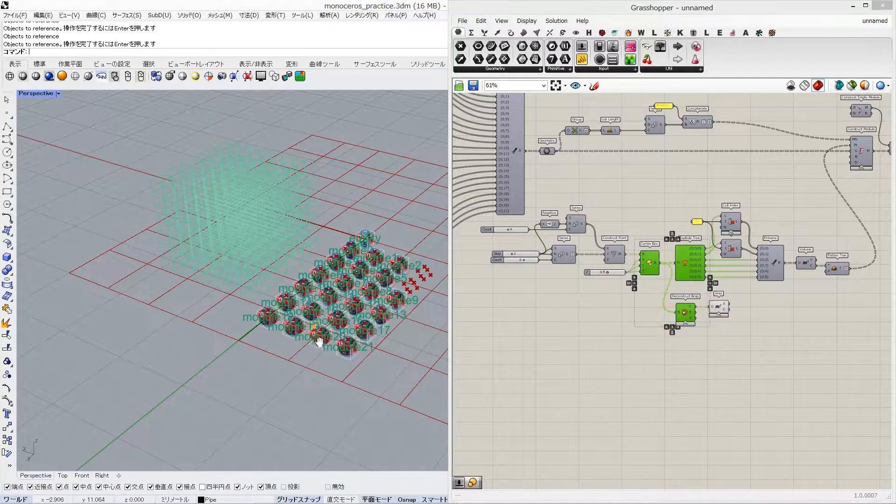
scroll(329, 278, up, 8)
right_drag(329, 280, 336, 306)
scroll(335, 306, down, 6)
Step: Bake the face centre points from the Area component onto the Points layer
right_click(720, 308)
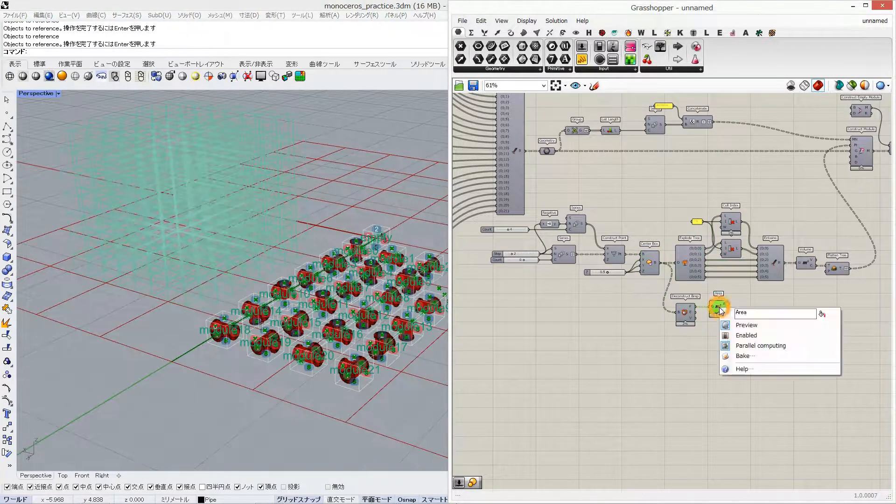
drag(622, 8, 894, 168)
shift+right_drag(338, 245, 275, 239)
click(719, 306)
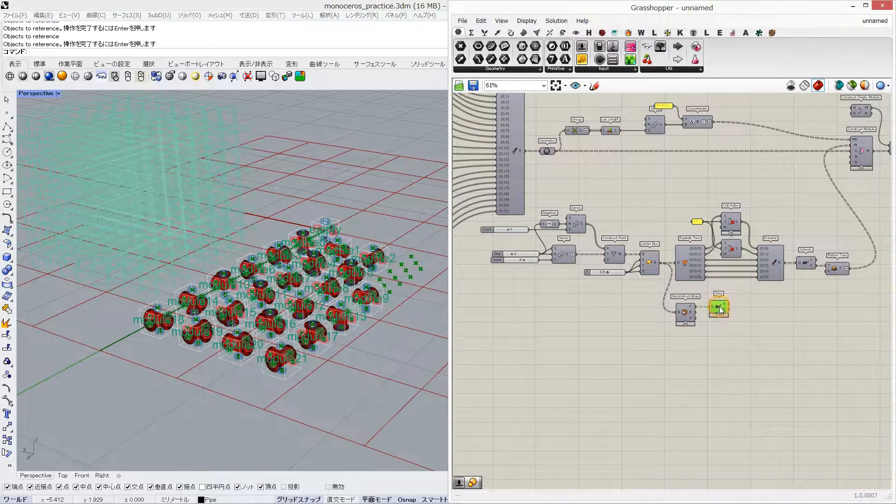
right_click(719, 307)
click(744, 355)
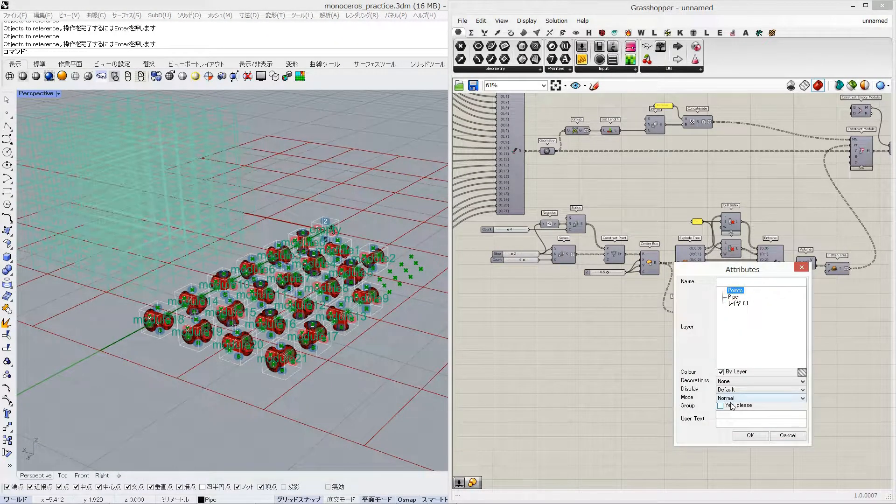
click(748, 436)
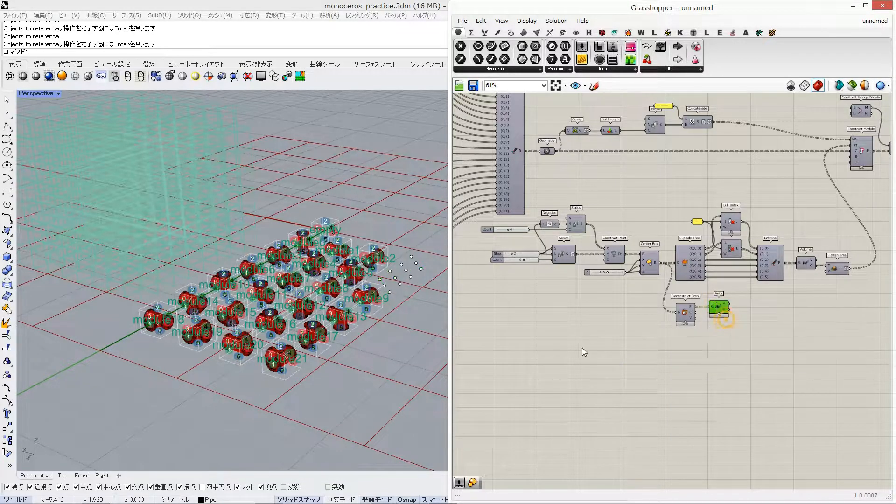
Step: Select individual baked points around a module to check that they sit on its numbered connectors
scroll(267, 293, up, 10)
click(146, 238)
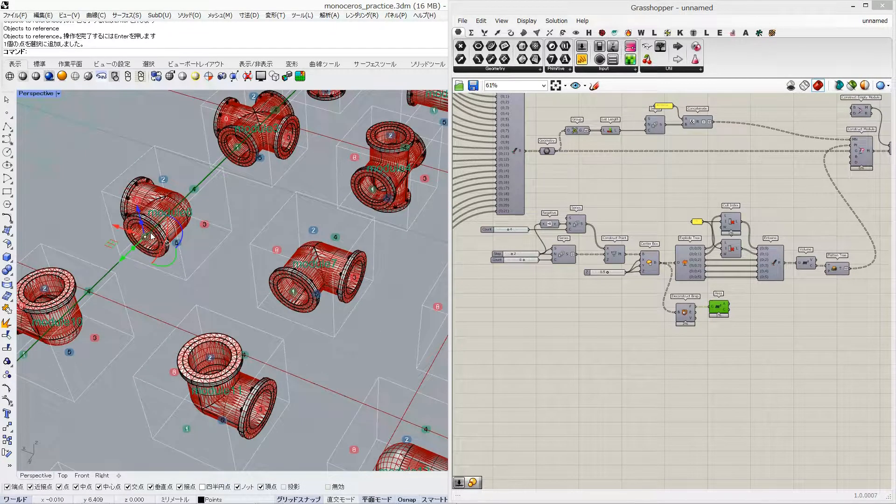
click(195, 189)
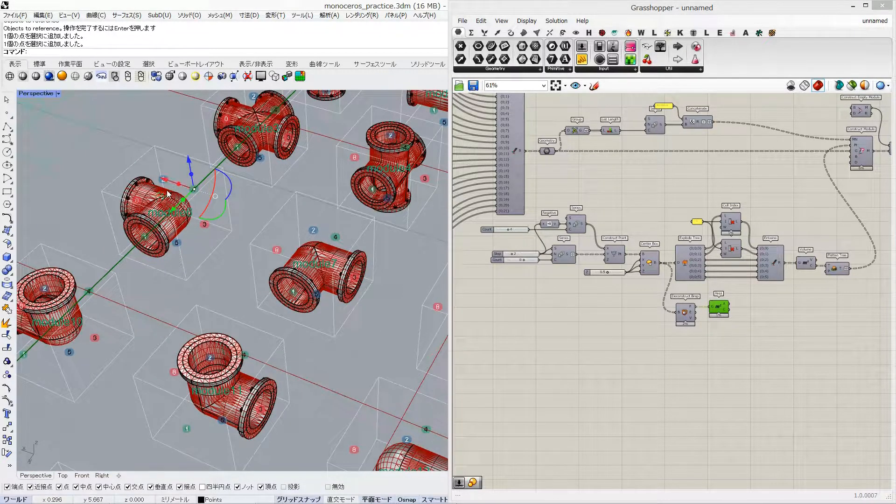
click(206, 226)
click(214, 284)
scroll(214, 284, down, 10)
right_drag(215, 283, 241, 264)
Step: Turn the preview of the module list's Flatten Tree component off and back on
click(612, 315)
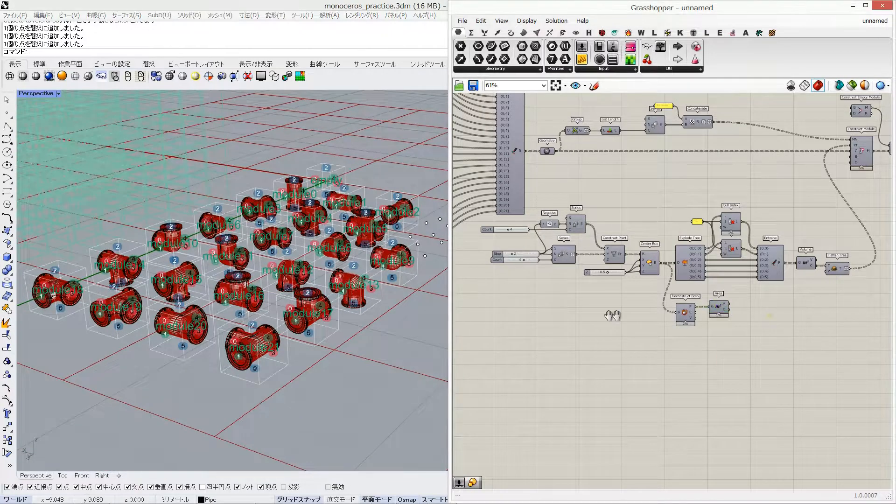
right_drag(612, 316, 328, 301)
scroll(652, 240, up, 3)
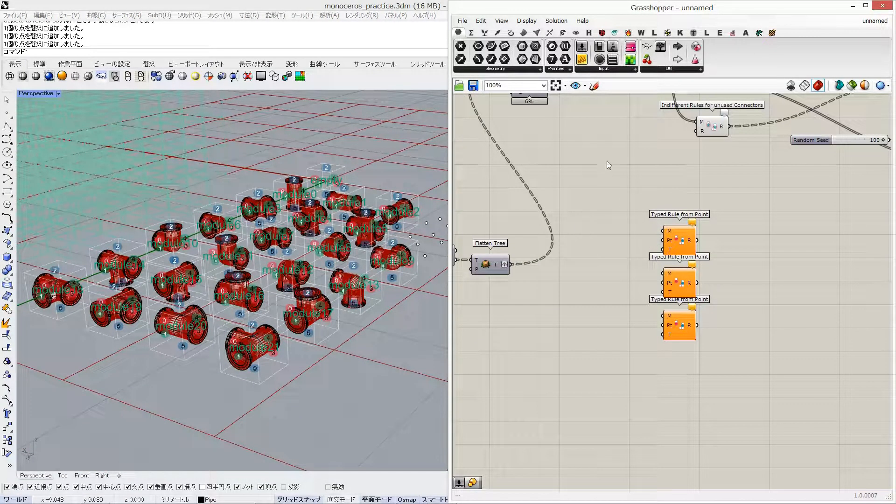
right_drag(606, 161, 606, 213)
right_click(636, 123)
click(652, 143)
click(640, 169)
right_click(630, 122)
click(648, 140)
click(625, 183)
Step: Make Points the current Rhino layer, hide the Pipe layer, and return to the Grasshopper definition
right_drag(618, 189, 591, 216)
scroll(590, 216, down, 1)
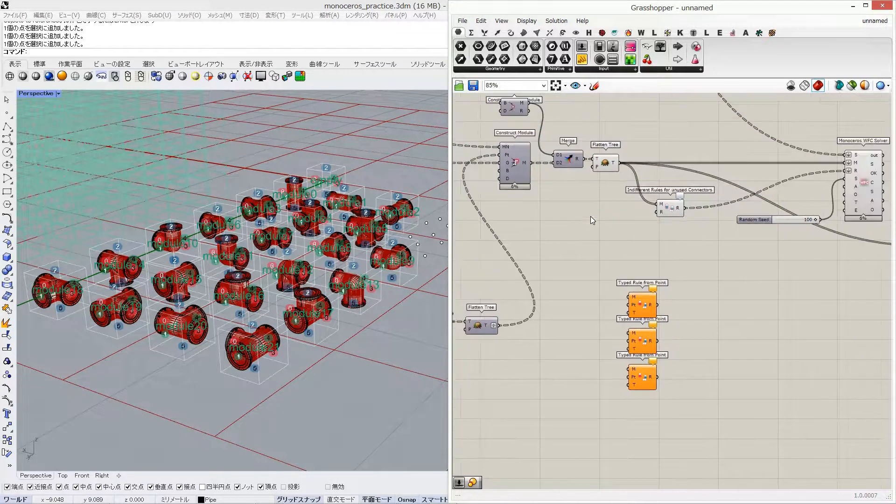
click(853, 5)
click(782, 136)
click(804, 144)
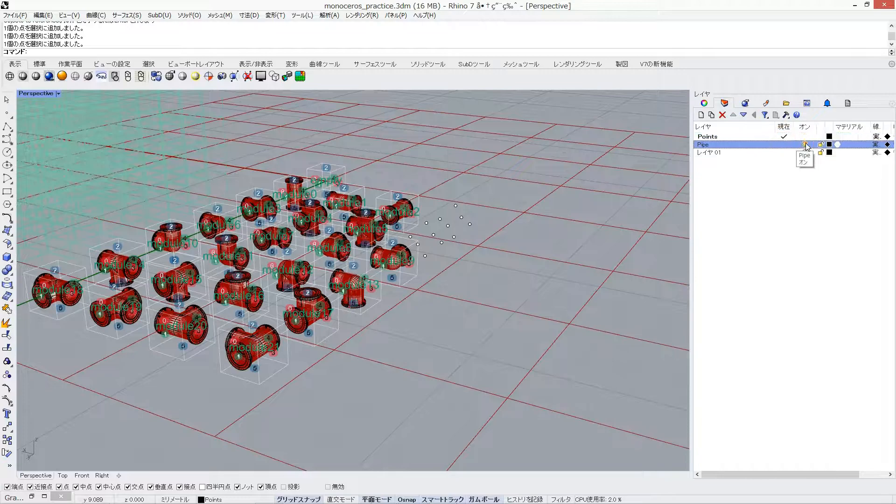
click(44, 496)
Step: Delete the surplus baked points that lie outside the module boxes
drag(438, 10, 894, 186)
right_drag(312, 293, 392, 268)
drag(420, 221, 339, 330)
key(Delete)
right_drag(367, 321, 236, 181)
scroll(235, 254, up, 3)
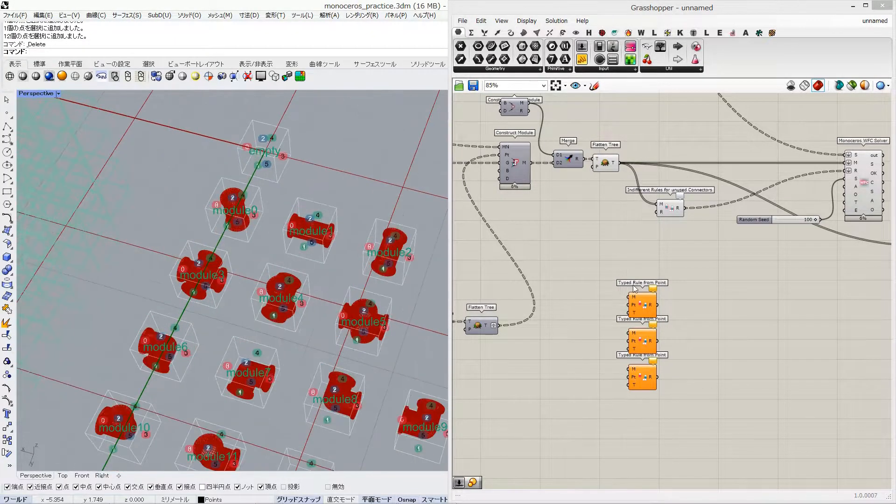
Step: Add a Point parameter beside the typed rules and feed the flattened module list into the first rule's M input
double_click(588, 298)
text(point)
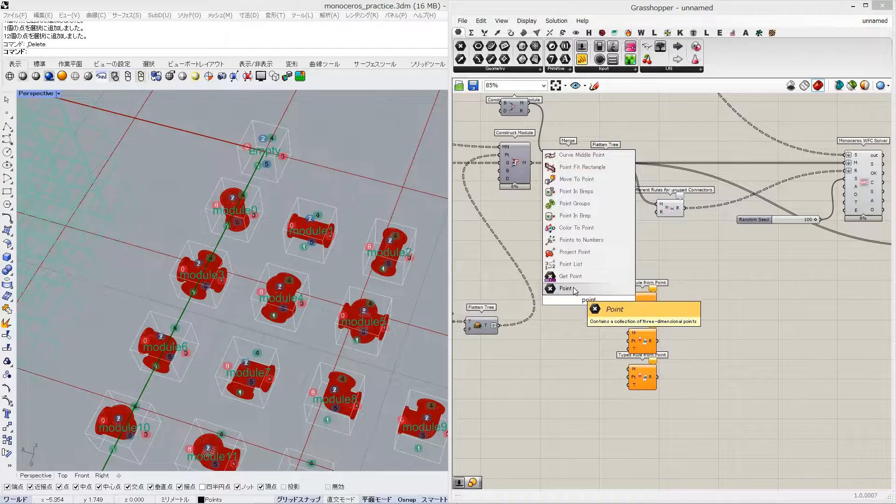
key(Return)
drag(645, 304, 692, 305)
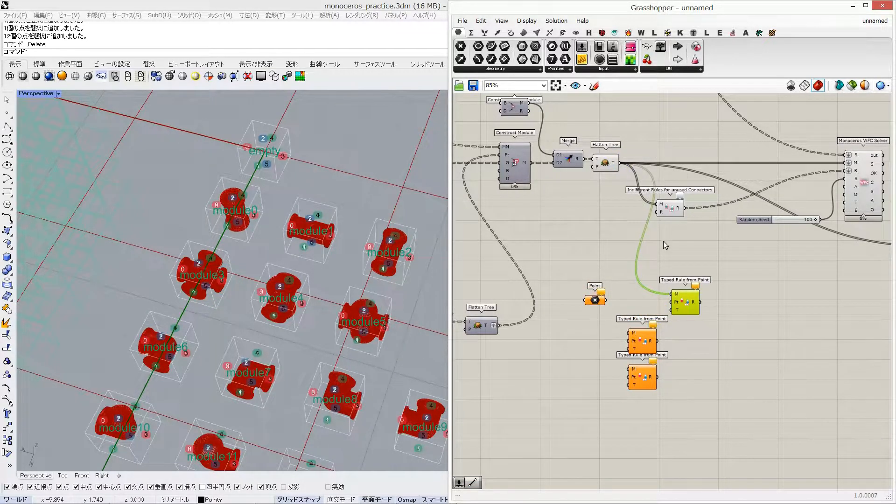
Step: Make room around the Flatten Tree component and line up the three Typed Rule from Point components below it
scroll(662, 241, down, 5)
alt+drag(655, 157, 692, 210)
scroll(691, 210, up, 4)
drag(720, 316, 663, 291)
drag(621, 346, 663, 322)
drag(616, 383, 663, 381)
drag(651, 323, 657, 340)
Step: Add a panel reading vertical-joint01 for the first rule's T input and place the Point parameter above it
click(628, 309)
double_click(629, 309)
text(//vertical-joint)
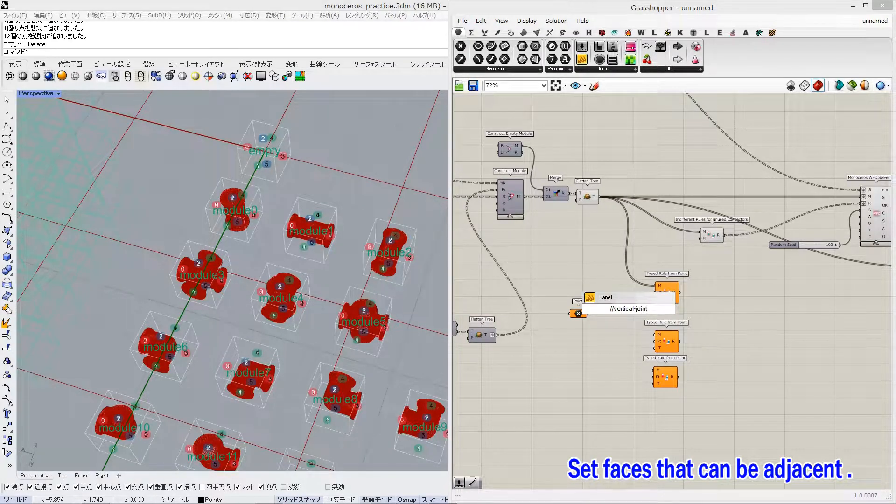
text(01)
key(Return)
scroll(614, 309, up, 5)
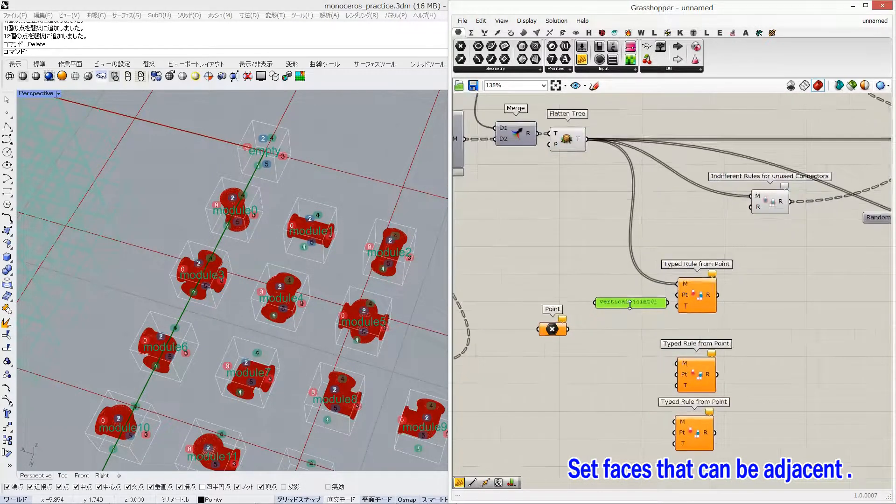
drag(543, 332, 605, 284)
Step: Try to reference module0's connector 2 and 5 points directly in the Point parameter
right_click(605, 282)
click(636, 419)
right_drag(244, 290, 257, 219)
scroll(257, 218, up, 3)
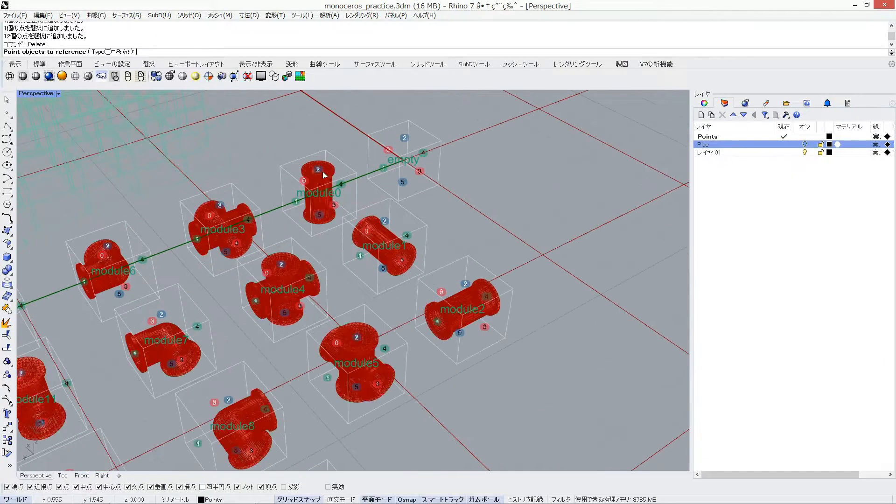
click(318, 172)
click(320, 219)
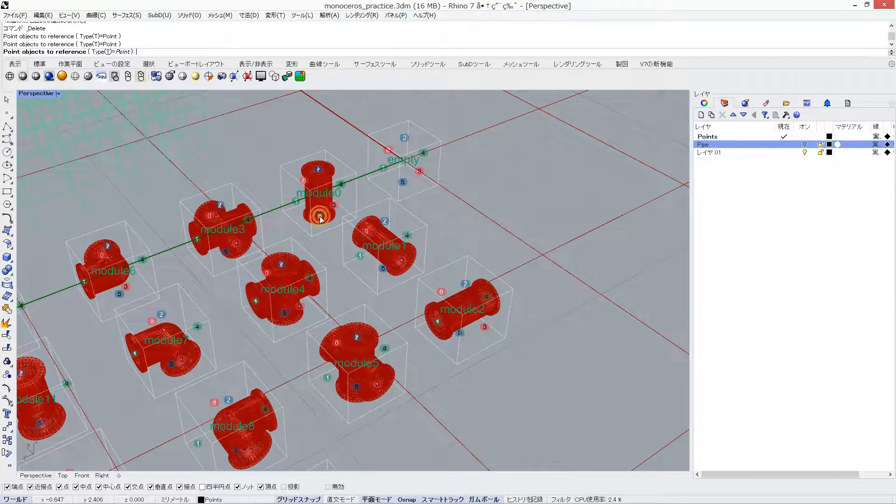
key(Return)
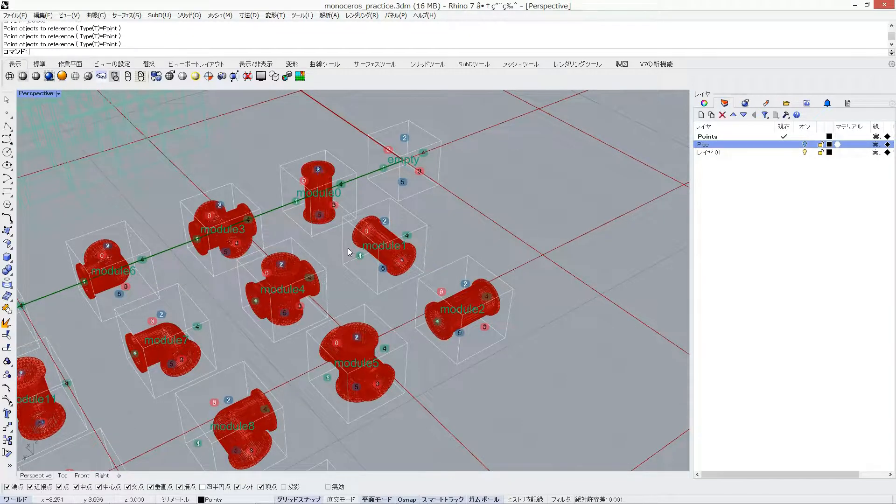
Step: Select the points on the vertical pipe openings, connectors 2 and 5, of module0, module4 and module5
right_drag(348, 233, 350, 259)
scroll(319, 139, up, 2)
click(320, 135)
click(320, 182)
right_drag(320, 184, 334, 225)
right_drag(217, 236, 218, 215)
shift+click(209, 238)
shift+click(214, 305)
right_drag(214, 306, 333, 264)
shift+right_drag(91, 196, 178, 206)
shift+right_drag(223, 317, 255, 324)
Step: Add the vertical opening points of module10 and module11 (connector 2) and module12 and module13 (connector 5) to the selection
shift+right_drag(79, 264, 177, 269)
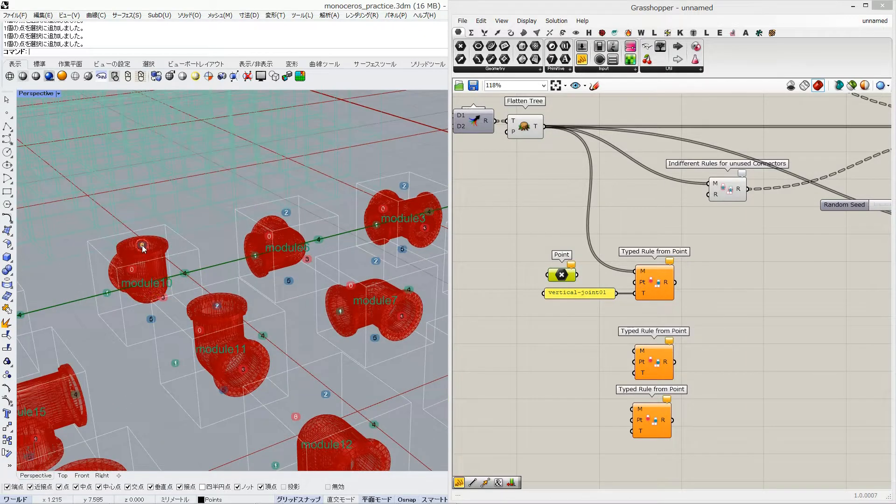
shift+right_drag(250, 290, 259, 338)
shift+click(255, 339)
shift+right_drag(327, 413, 335, 329)
shift+click(355, 379)
scroll(354, 378, down, 4)
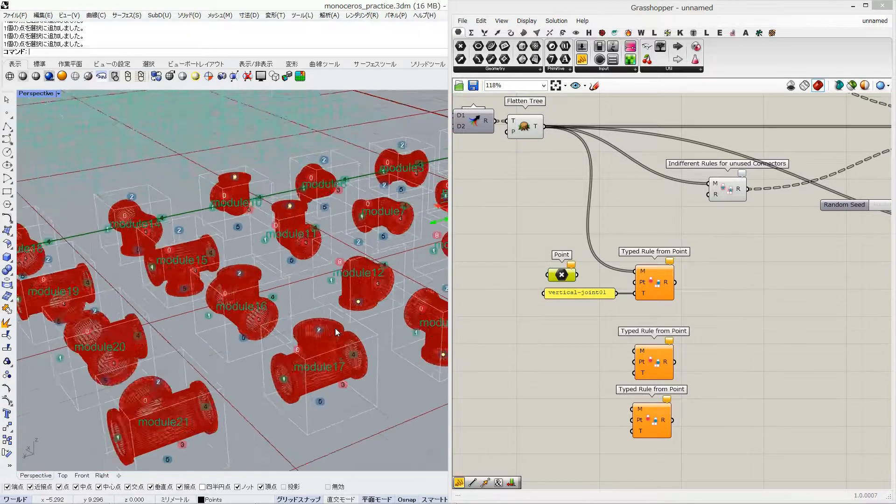
Step: Add the vertical opening points of module14 to module17 to the selection and assign all selected points to the Point parameter
shift+right_drag(139, 250, 240, 335)
scroll(240, 335, up, 8)
shift+click(243, 333)
shift+right_drag(432, 469, 178, 262)
shift+click(339, 379)
scroll(178, 261, down, 3)
shift+click(177, 109)
shift+right_drag(332, 279, 297, 303)
shift+click(204, 267)
scroll(213, 214, down, 10)
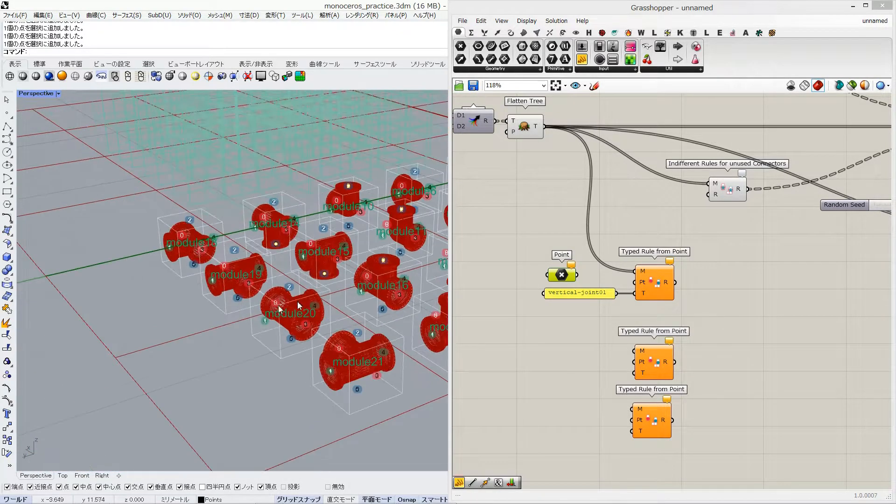
right_click(559, 280)
click(601, 409)
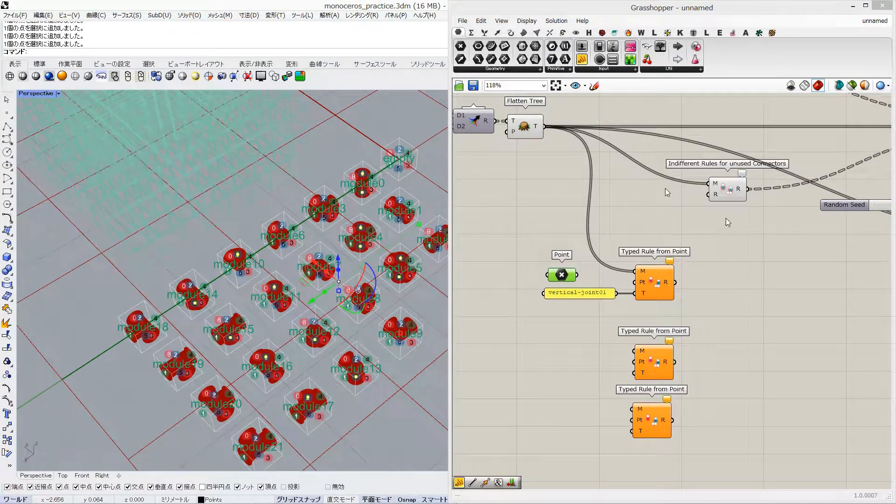
Step: Hide the Flatten Tree preview temporarily to check the points assigned to the Point parameter
right_click(522, 126)
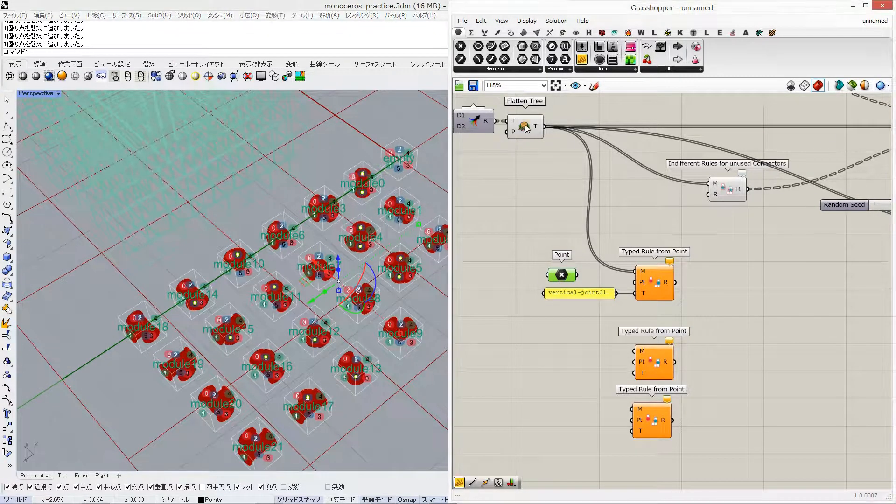
click(551, 141)
click(561, 276)
right_drag(354, 317, 355, 212)
right_click(529, 124)
click(547, 143)
right_drag(335, 319, 331, 401)
Step: Connect the Point parameter to the first rule's Pt input and check the rule output in a temporarily wired new panel
click(559, 313)
mouse_move(576, 275)
mouse_down()
mouse_move(634, 281)
mouse_move(586, 284)
mouse_up()
double_click(696, 281)
text(//)
key(Return)
drag(696, 286, 763, 430)
drag(765, 304, 783, 343)
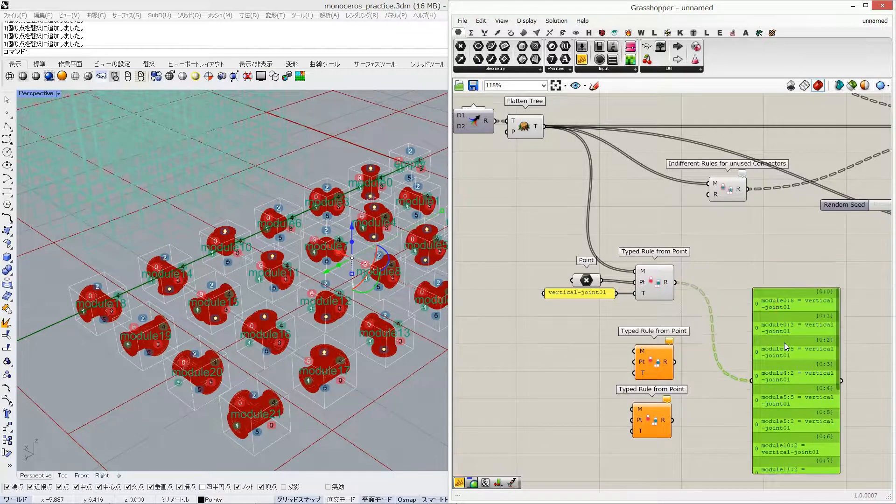
ctrl+drag(675, 282, 750, 380)
Step: Add a second Point parameter beside the second Typed Rule from Point component
double_click(559, 322)
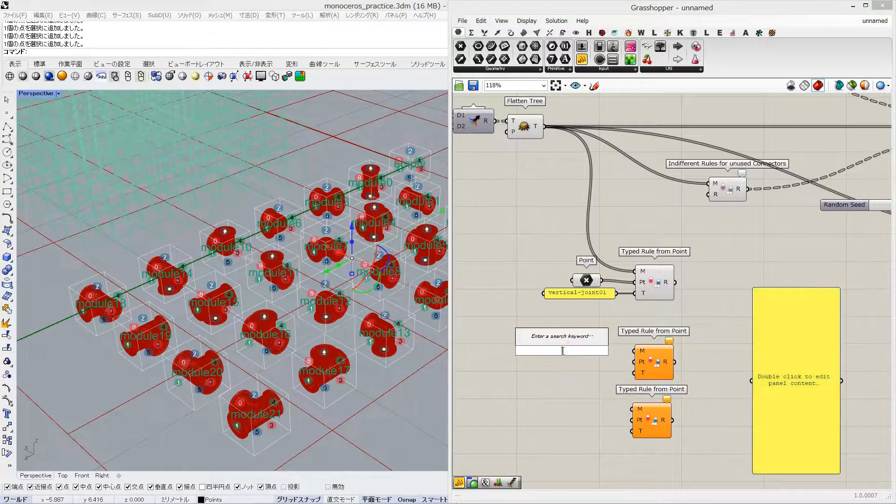
text(point)
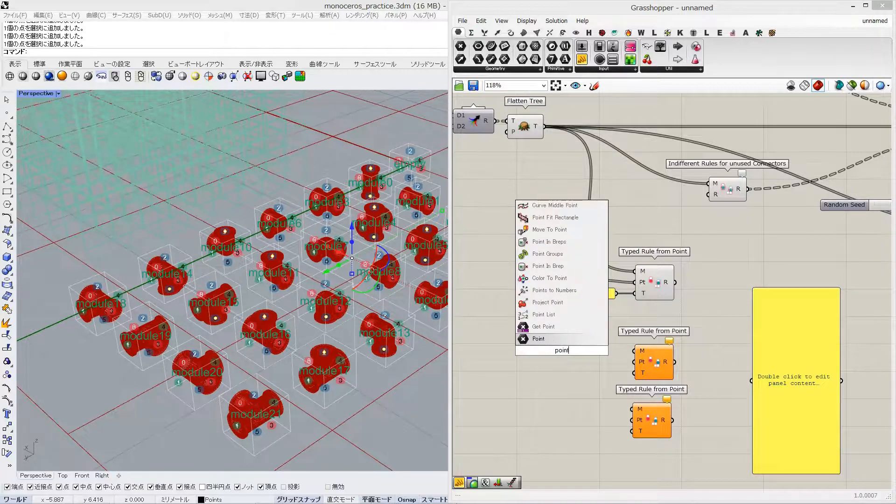
key(Return)
Step: Copy the vertical-joint01 panel and change the copy's text to horizontal-joint01
alt+drag(576, 295, 568, 398)
double_click(567, 397)
double_click(513, 351)
text(horizontal-joint01)
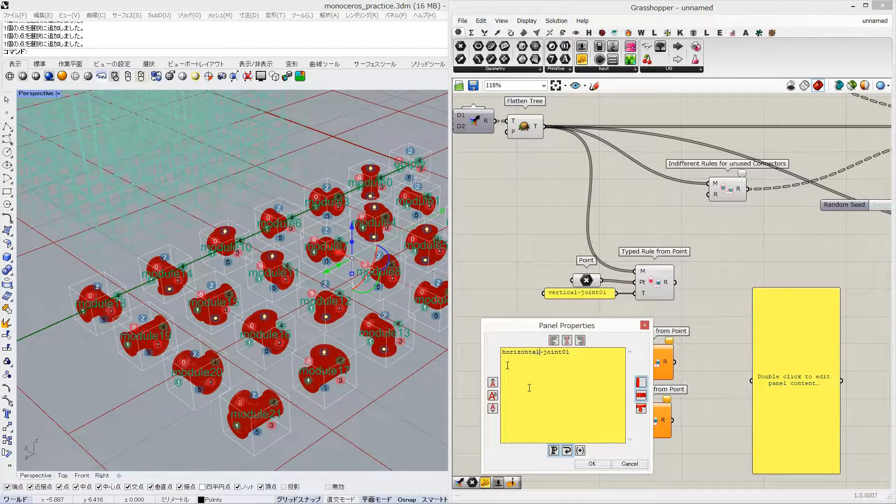
click(602, 464)
Step: Connect the flattened module list to the second rule's M input and the horizontal-joint01 panel to its T input
drag(580, 402, 559, 377)
drag(545, 126, 635, 350)
click(567, 350)
Step: Select the points on connectors 0 and 3 of module1, at both ends of its horizontal pipe
right_drag(311, 255, 304, 280)
scroll(305, 230, up, 4)
scroll(306, 234, up, 2)
click(296, 257)
shift+click(310, 259)
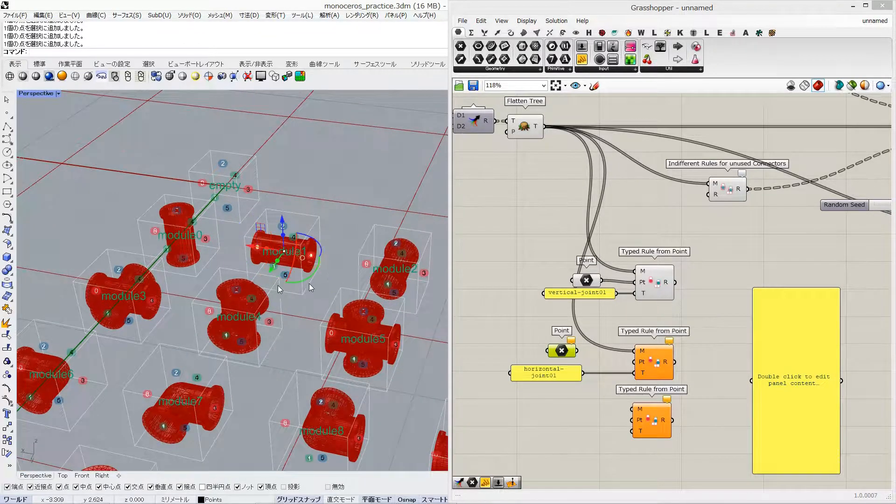
Step: Add the connector 0 and 3 points of module3 and module5 to the selection
shift+right_drag(389, 296, 346, 281)
shift+right_drag(64, 285, 163, 293)
scroll(158, 286, up, 6)
shift+click(157, 285)
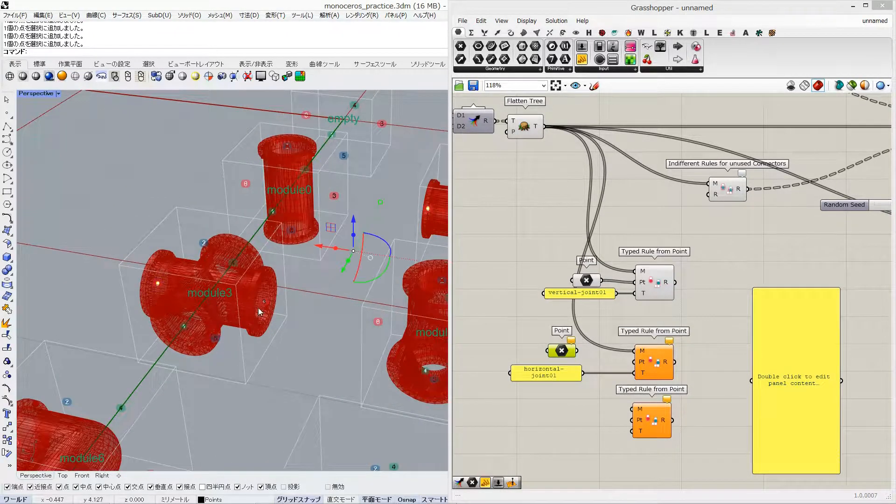
shift+right_drag(397, 350, 205, 294)
shift+click(312, 275)
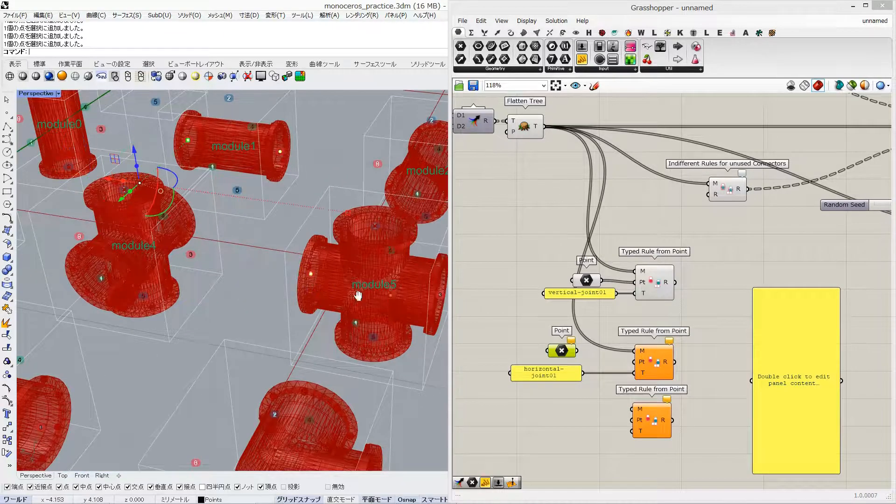
shift+right_drag(357, 294, 277, 285)
shift+click(342, 284)
Step: Add the connector 0 points of module6 and module9 and the connector 3 points of module7 and module8 to the selection
scroll(341, 284, down, 3)
shift+right_drag(117, 285, 227, 252)
scroll(175, 303, up, 3)
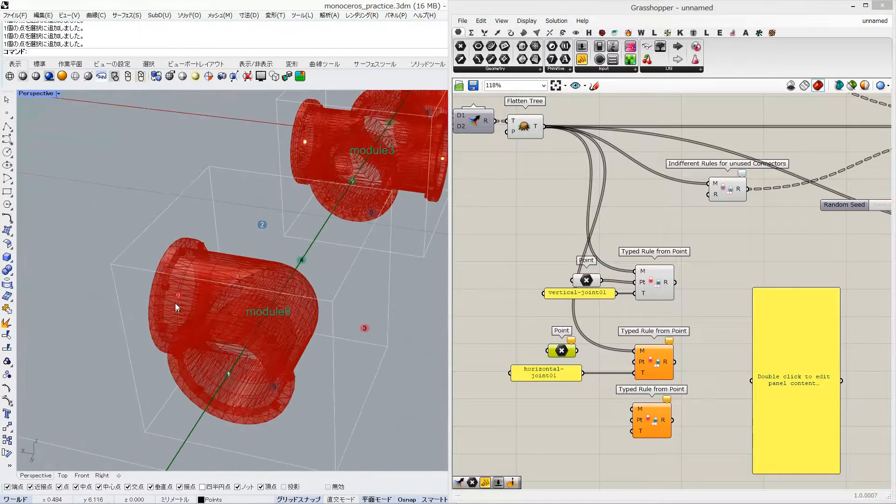
shift+right_drag(383, 326, 142, 238)
scroll(141, 238, down, 4)
shift+click(350, 270)
shift+right_drag(397, 303, 130, 255)
shift+right_drag(406, 294, 264, 263)
shift+click(301, 271)
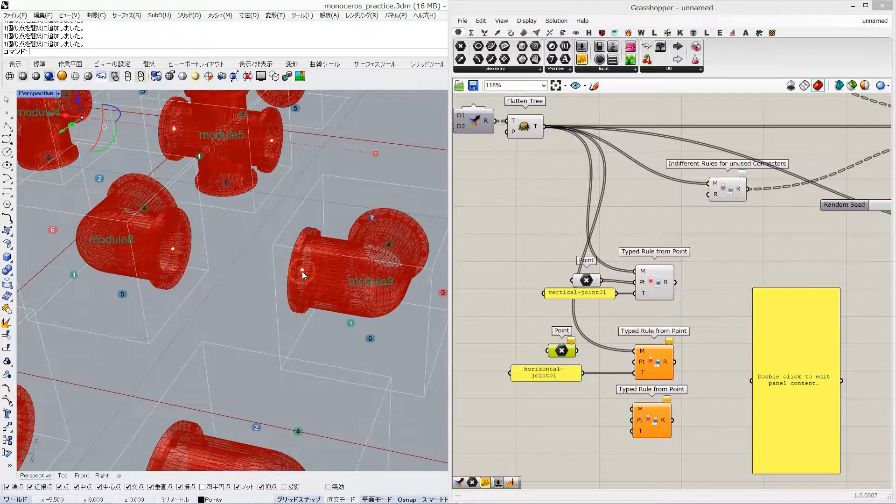
shift+right_drag(362, 288, 263, 256)
Step: Add the connector 0 points of module10 and module13 and the connector 3 points of module11 and module12 to the selection
scroll(87, 282, down, 4)
shift+right_drag(87, 281, 411, 346)
shift+right_drag(120, 284, 261, 306)
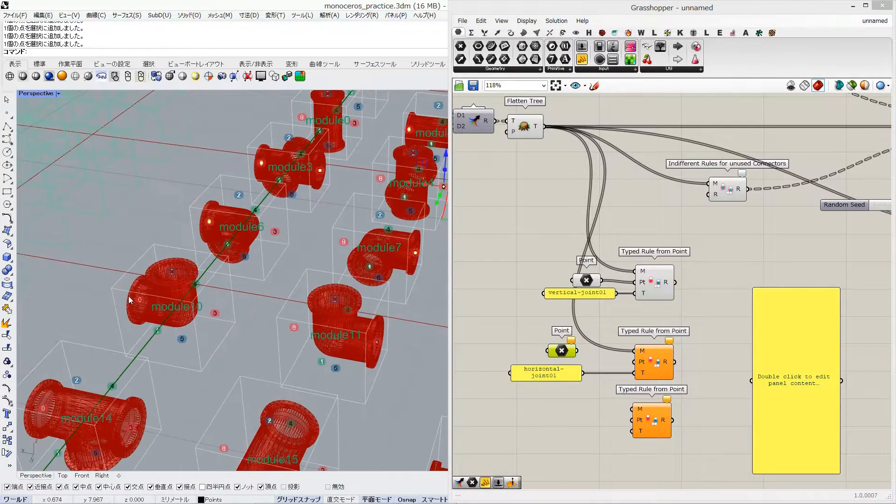
scroll(128, 296, up, 4)
shift+right_drag(327, 322, 207, 290)
shift+click(367, 318)
shift+right_drag(367, 319, 206, 290)
scroll(206, 290, down, 5)
shift+click(368, 315)
shift+right_drag(404, 322, 262, 292)
shift+right_drag(156, 256, 293, 282)
Step: Add the connector 0 and 3 points of module14 and module16 to the selection
shift+right_drag(64, 270, 257, 272)
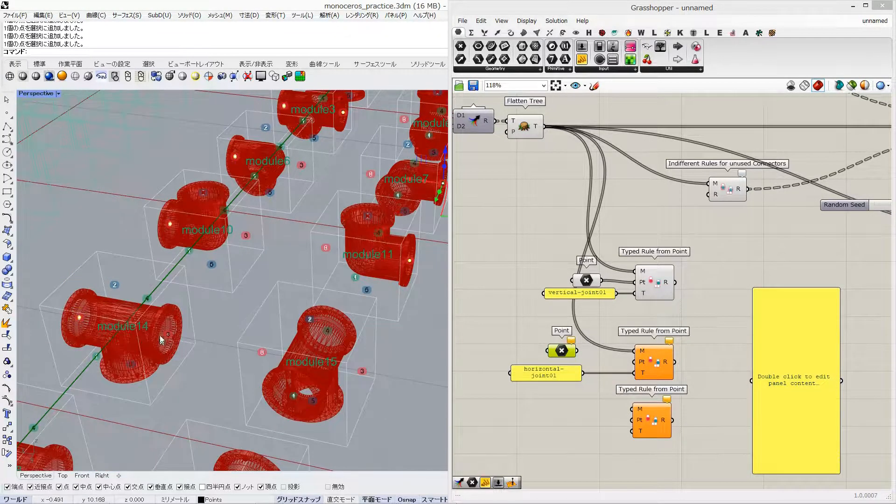
shift+right_drag(387, 370, 204, 331)
shift+click(150, 319)
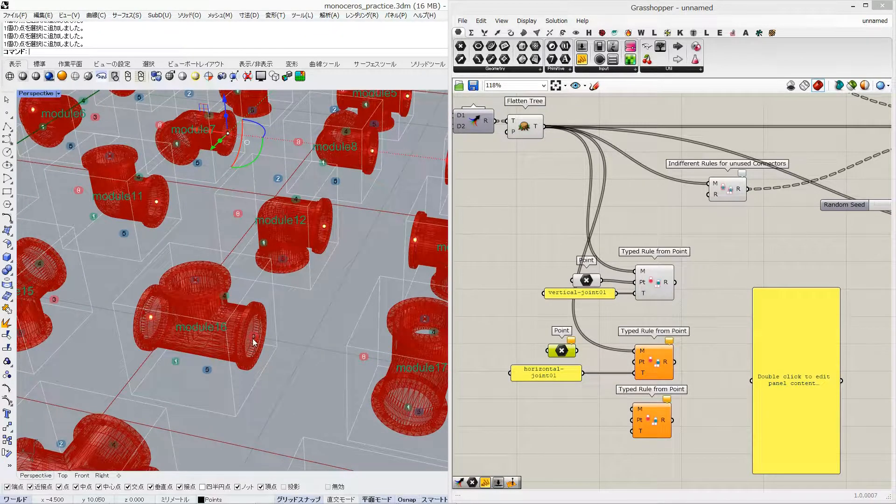
shift+right_drag(312, 337, 285, 261)
Step: Add the connector 0 and 3 points of module18 and module20, module19's connector 3 point and module21's connector 0 point to the selection
scroll(146, 256, down, 6)
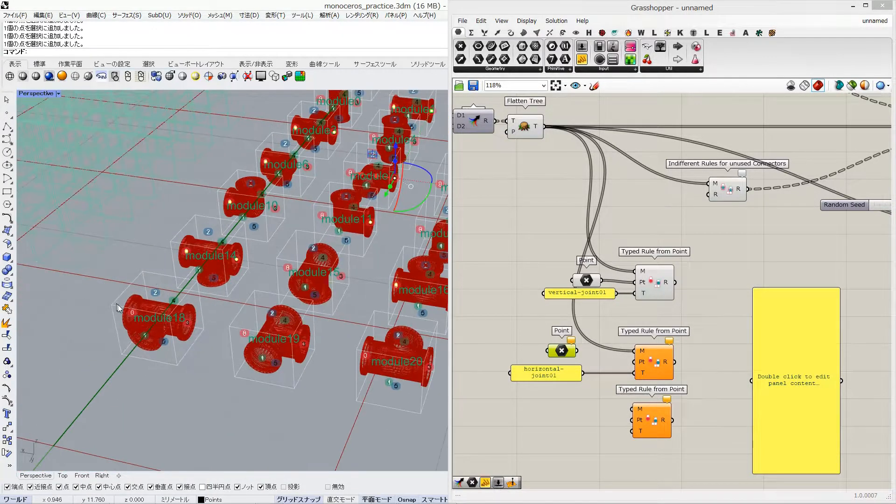
scroll(148, 326, up, 6)
shift+click(262, 346)
shift+right_drag(330, 358, 122, 280)
shift+click(298, 307)
shift+right_drag(349, 322, 215, 295)
shift+click(428, 327)
shift+right_drag(428, 333, 204, 320)
shift+click(144, 319)
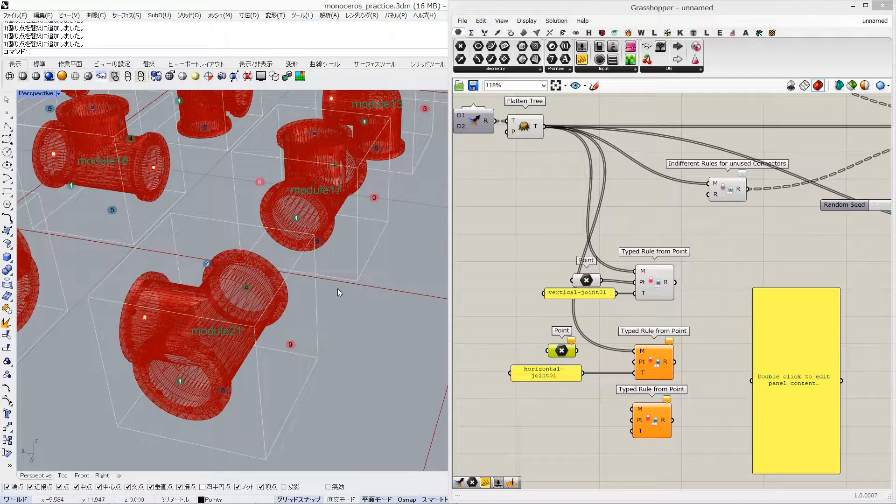
Step: Assign the selected points to the second Point parameter and connect it to the second typed rule's Pt input
scroll(337, 288, down, 6)
right_click(564, 351)
click(595, 441)
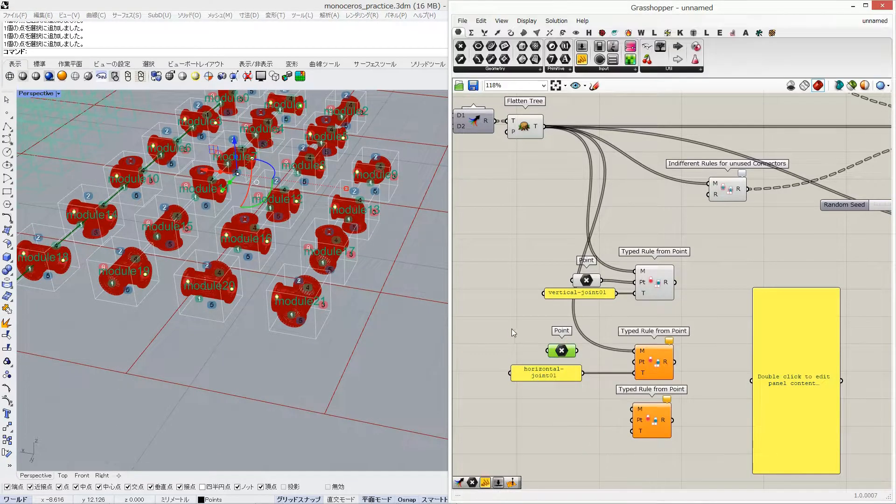
right_drag(372, 344, 369, 320)
drag(576, 351, 573, 413)
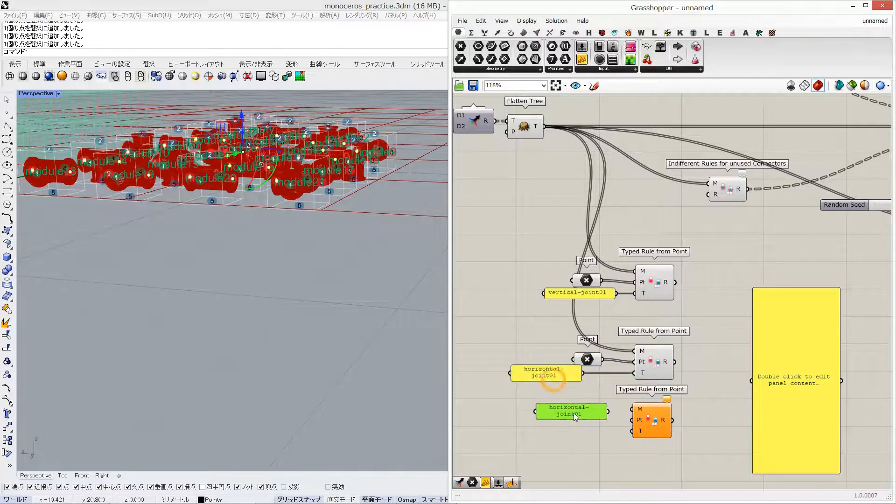
Step: Set the copied joint name panel to horizontal-joint02 and connect it to the third typed rule's T input
double_click(573, 413)
click(578, 370)
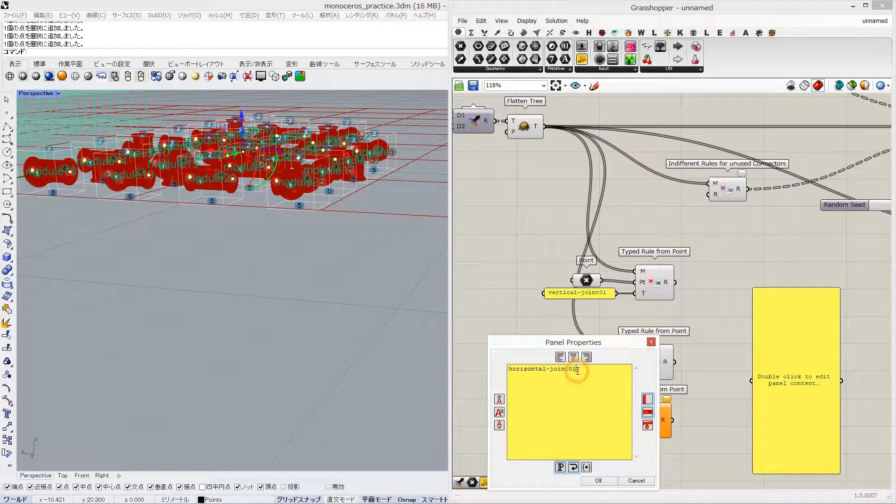
click(599, 481)
drag(572, 437, 556, 431)
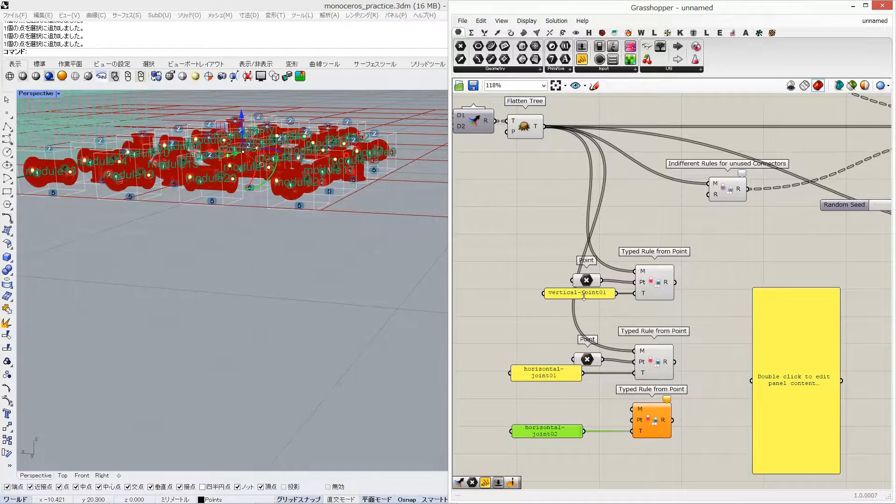
Step: Connect the flattened module list to the third typed rule's M input and place a Point parameter beside it
drag(613, 414, 598, 412)
drag(543, 126, 580, 415)
click(587, 414)
Step: Start a new selection with the connector 1 and 4 points of module2, at both ends of its pipe
right_drag(233, 224, 186, 194)
click(399, 200)
scroll(293, 176, down, 3)
scroll(323, 228, up, 10)
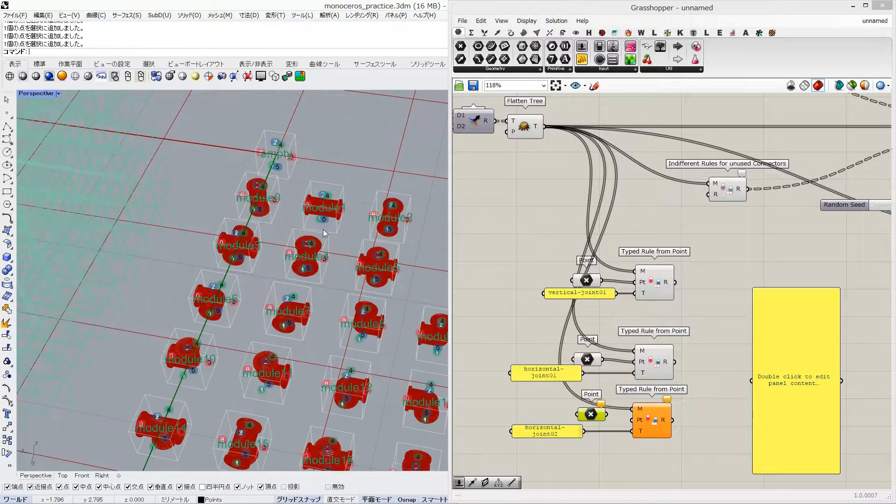
click(354, 207)
shift+click(290, 232)
shift+right_drag(53, 152, 147, 231)
scroll(146, 231, up, 4)
click(192, 213)
shift+click(100, 244)
Step: Add the connector 1 and 4 points of module3 and module4 and the connector 1 points of module6 and module7 to the selection
shift+right_drag(300, 356, 175, 256)
scroll(175, 256, down, 4)
shift+right_drag(217, 287, 362, 343)
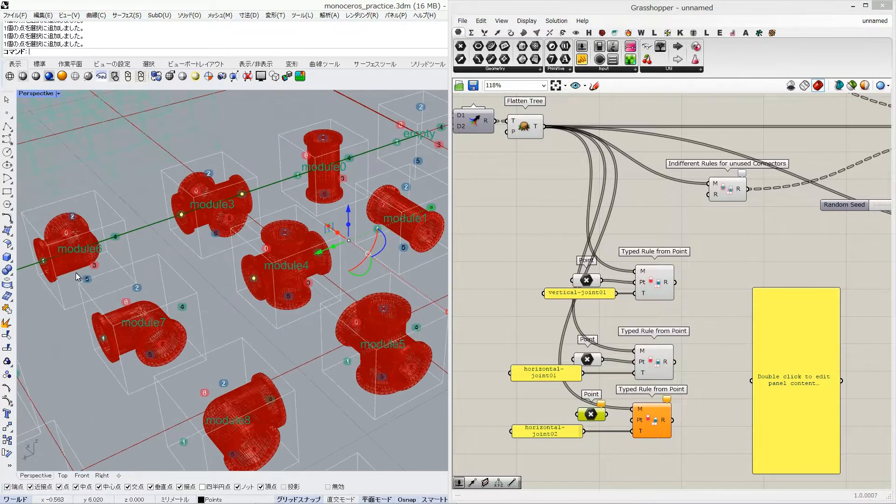
scroll(48, 272, up, 4)
shift+click(40, 257)
shift+right_drag(150, 331, 149, 299)
shift+click(139, 340)
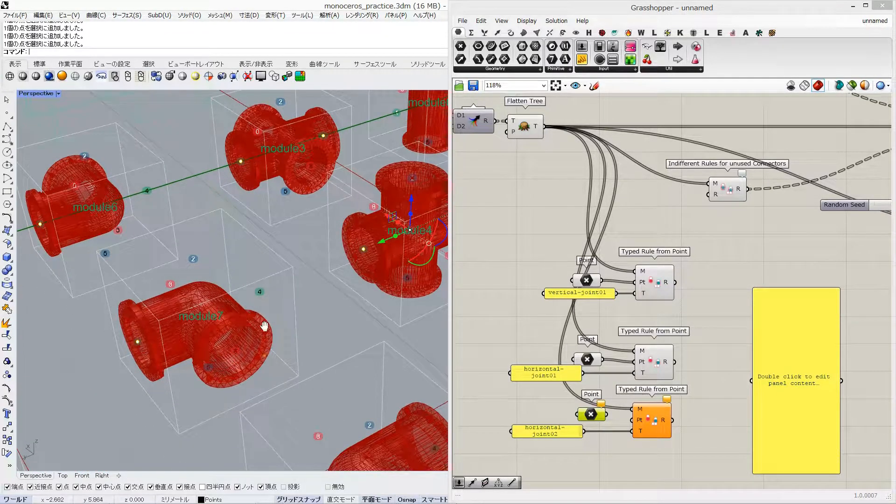
Step: Add the connector 4 points of module8 and module9 to the selection
shift+right_drag(264, 326, 353, 315)
shift+click(349, 309)
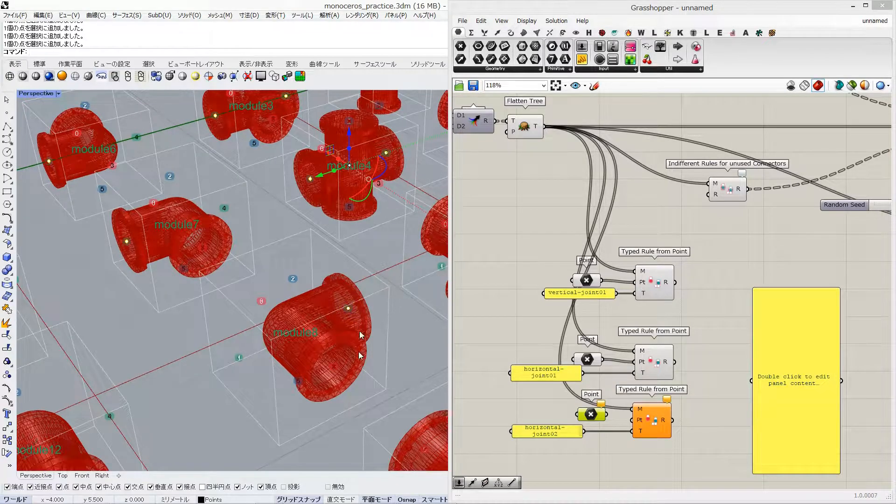
shift+right_drag(358, 351, 276, 302)
shift+click(350, 346)
scroll(202, 293, down, 3)
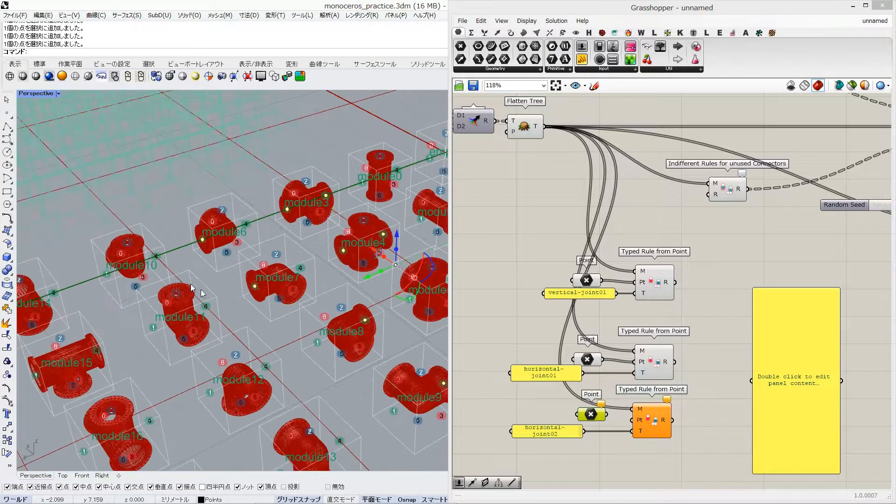
Step: Add the connector 1 and 4 points of module15 and module17 to the selection
shift+right_drag(229, 358, 313, 310)
scroll(150, 293, up, 4)
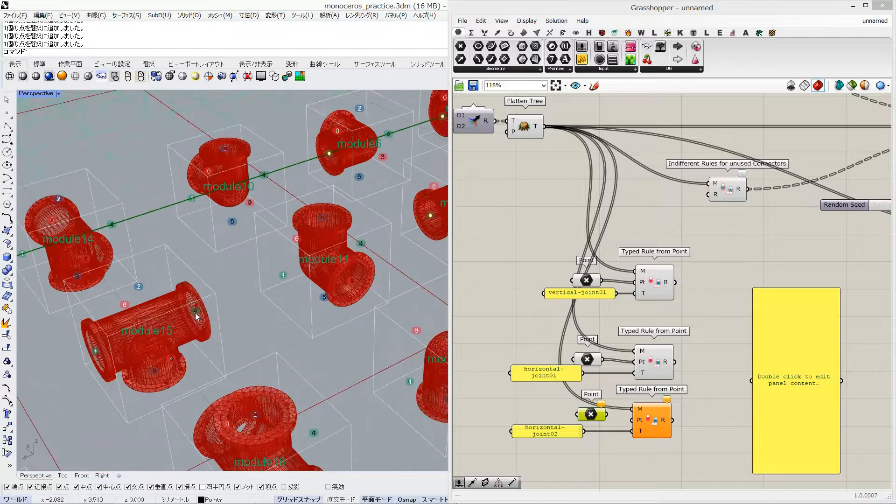
shift+right_drag(236, 352, 208, 268)
shift+right_drag(362, 392, 318, 346)
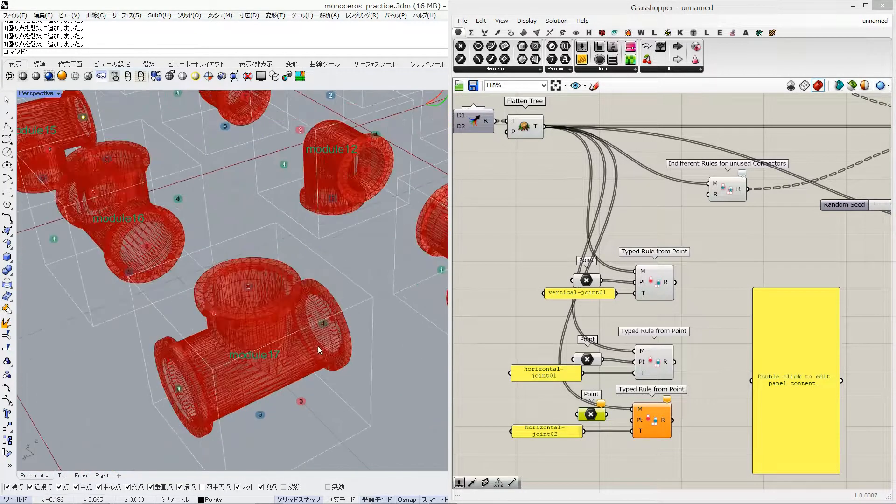
scroll(141, 317, down, 3)
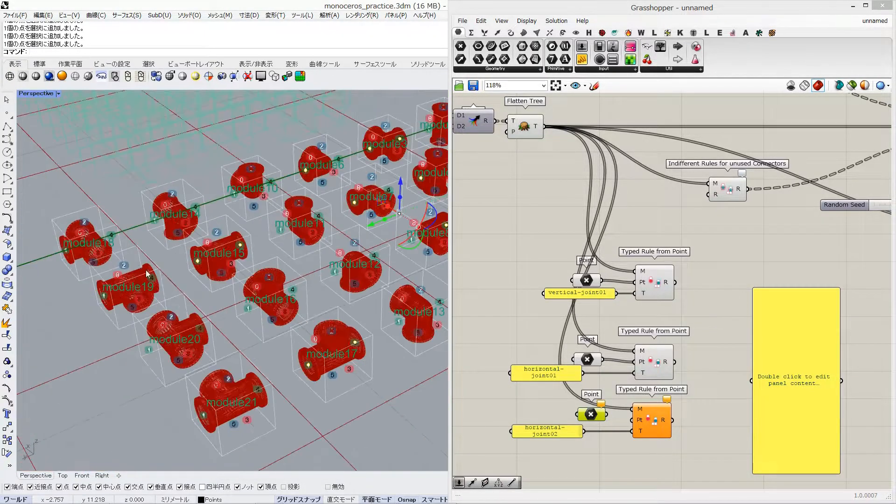
Step: Add module18's connector 1 point, module20's connector 4 point and the connector 1 and 4 points of module19 and module21 to the selection
scroll(146, 316, up, 5)
scroll(203, 298, up, 2)
scroll(203, 299, down, 3)
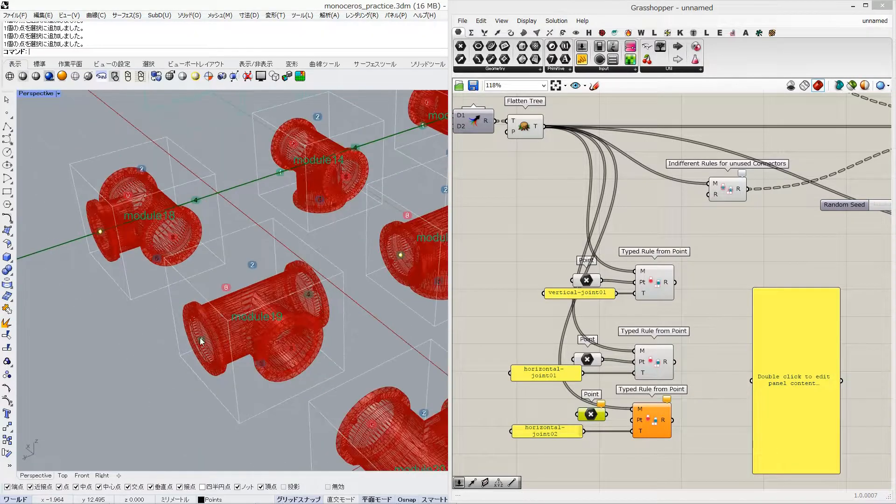
scroll(310, 294, down, 2)
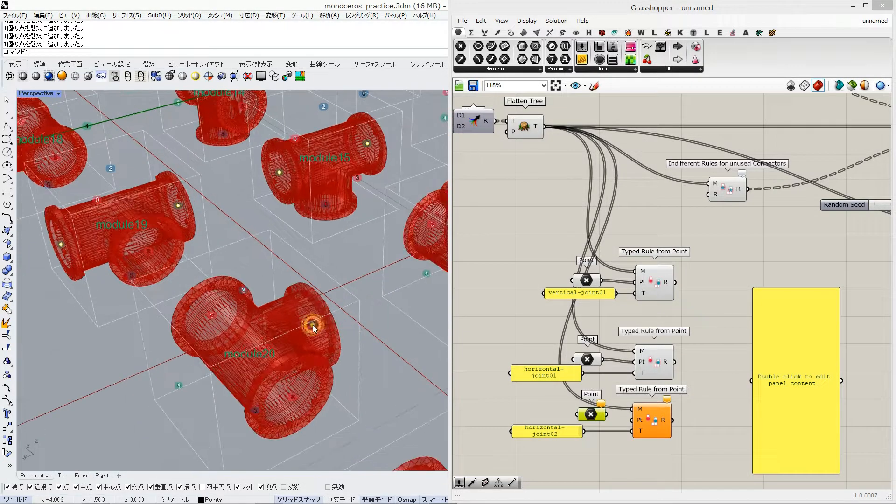
scroll(298, 317, down, 3)
scroll(275, 294, up, 4)
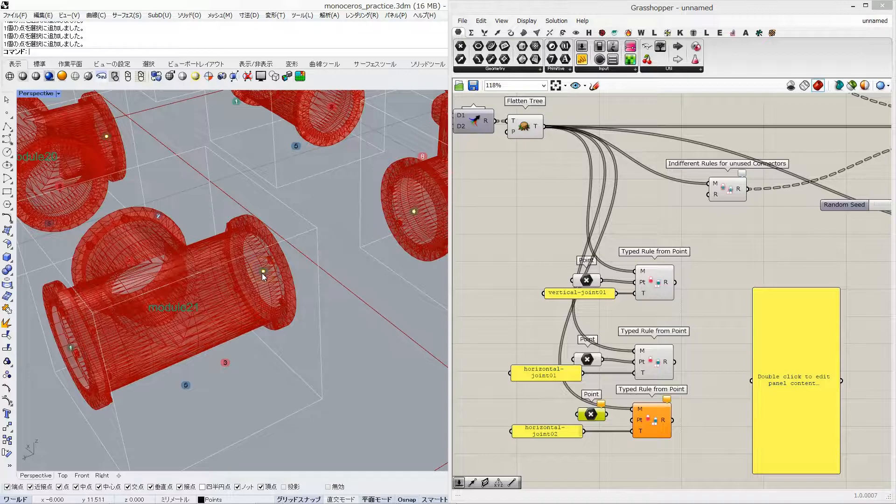
Step: Assign the selected points to the third Point parameter and connect it to the third typed rule's Pt input
scroll(267, 304, down, 6)
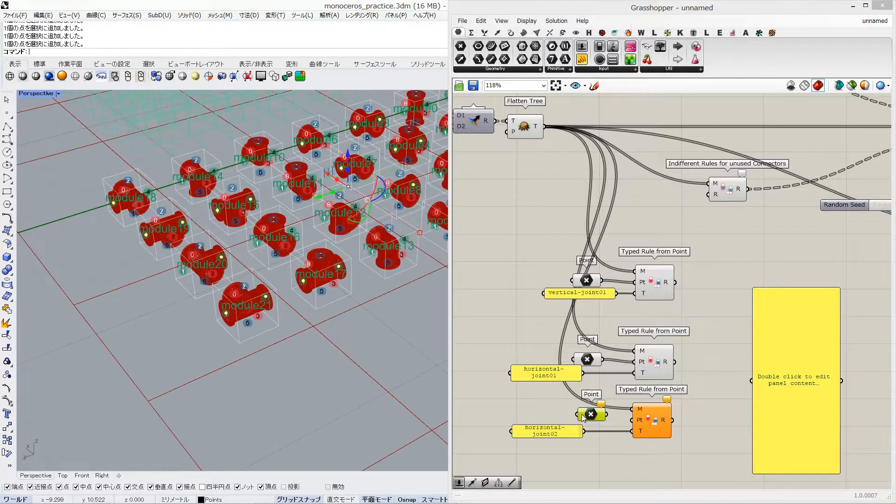
right_click(589, 414)
click(628, 440)
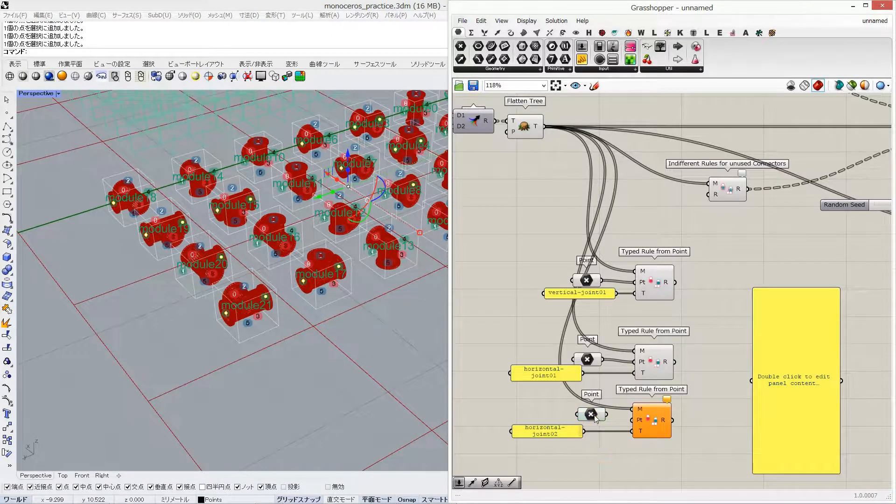
drag(599, 415, 602, 421)
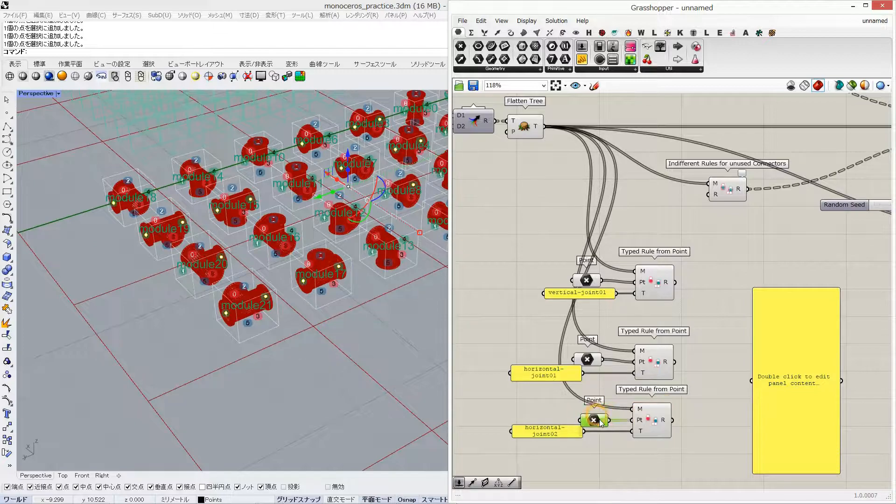
Step: Delete the large empty panel and add a Merge component beside the typed rules
right_drag(741, 396, 713, 397)
click(782, 349)
key(Delete)
double_click(752, 350)
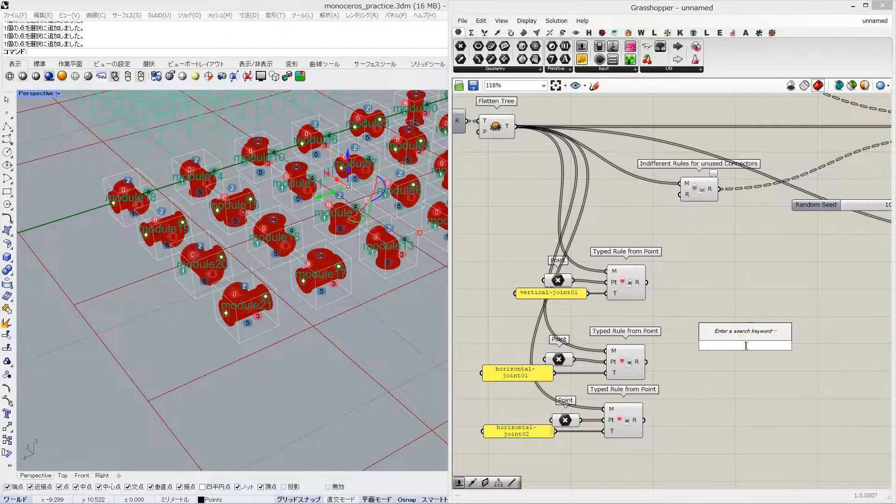
text(merge)
key(Return)
Step: Add an enlarged panel showing the R output of Indifferent Rules for unused Connectors
double_click(749, 279)
text(//)
key(Return)
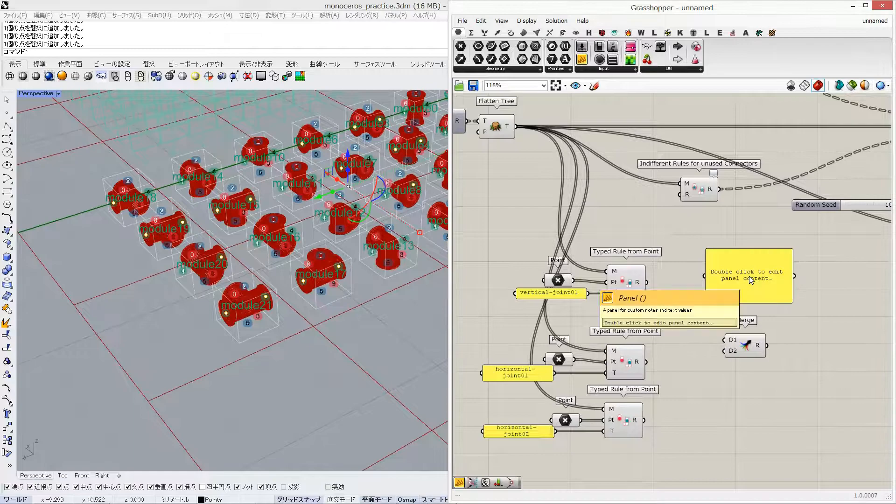
drag(749, 276, 788, 241)
drag(720, 189, 740, 235)
drag(792, 271, 791, 445)
drag(788, 345, 853, 345)
Step: Connect the outputs of the three typed rules to the Merge component's D1, D2 and D3 inputs
drag(746, 345, 722, 329)
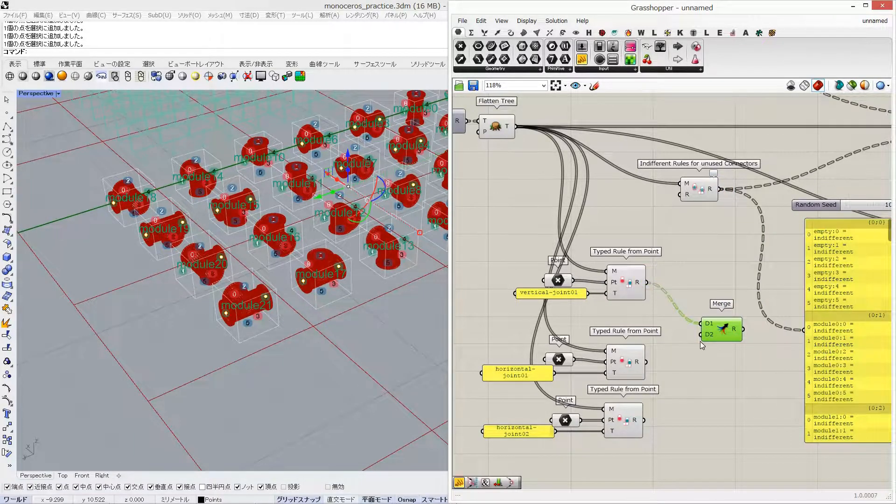
drag(650, 367, 650, 366)
drag(645, 421, 730, 294)
Step: Disconnect the Indifferent Rules output from the WFC Solver's R input
scroll(670, 399, down, 5)
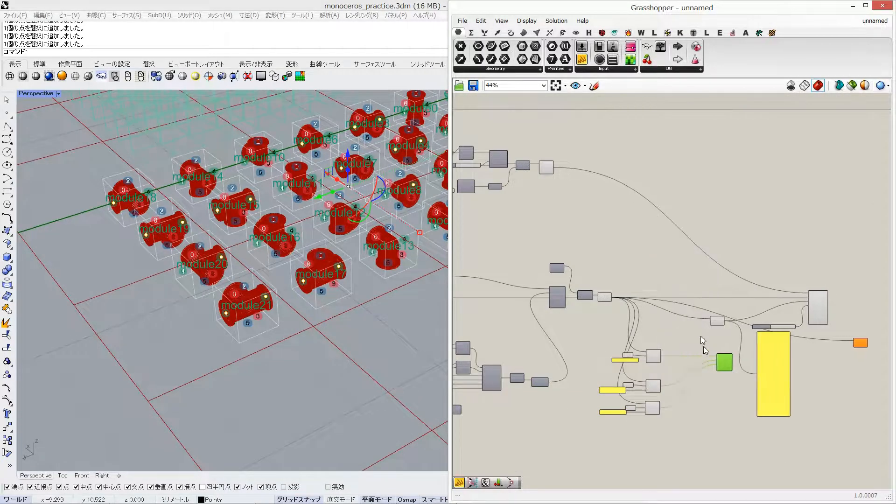
scroll(704, 346, up, 3)
scroll(685, 330, up, 2)
scroll(765, 283, down, 2)
right_drag(765, 283, 673, 300)
ctrl+drag(647, 290, 647, 291)
ctrl+drag(804, 259, 806, 252)
right_drag(666, 300, 679, 292)
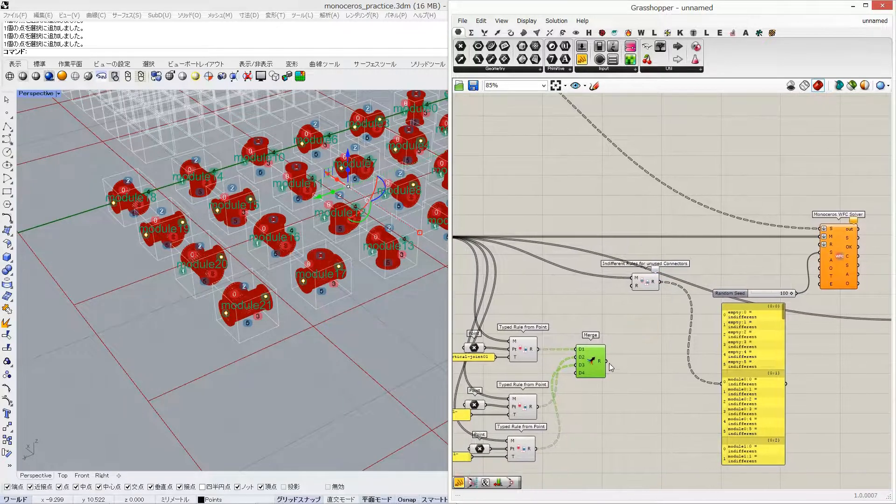
Step: Connect the merged typed rules to the Indifferent Rules component's R input and check the rule list in the panel
click(757, 363)
scroll(755, 368, up, 3)
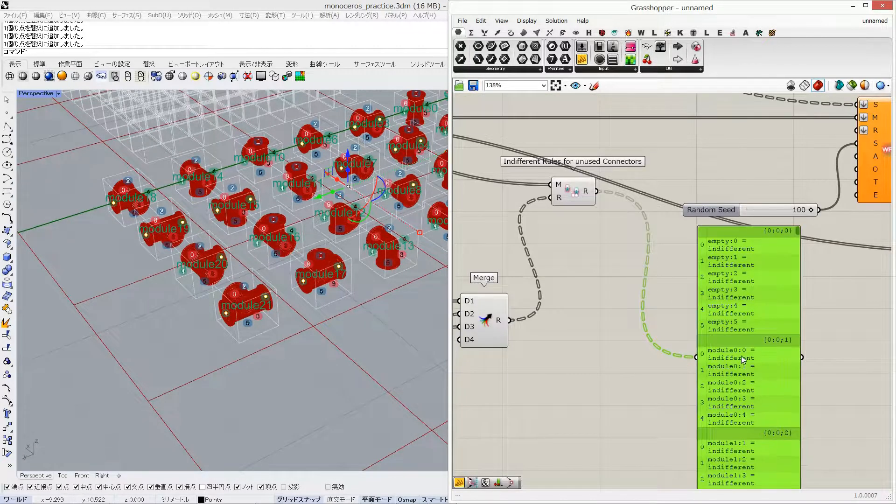
scroll(741, 356, down, 1)
scroll(789, 267, down, 15)
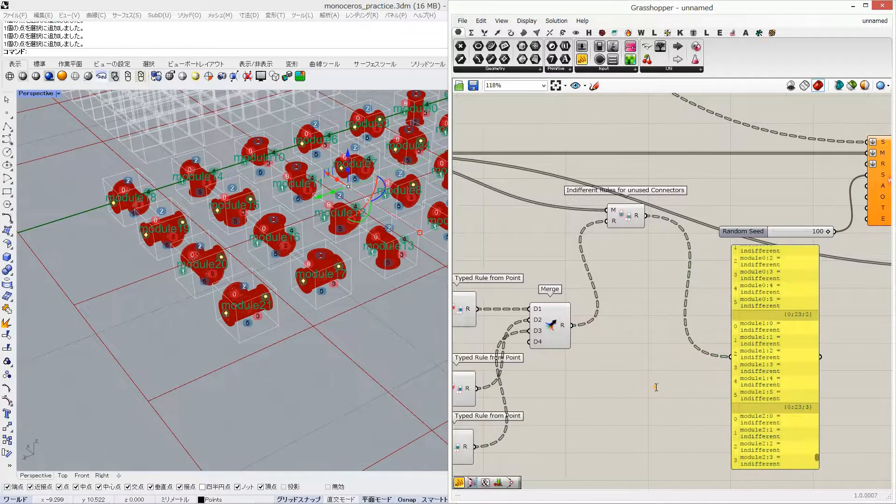
Step: Add a second Merge component near the panel and flatten the first Merge's R output
right_click(656, 389)
key(Escape)
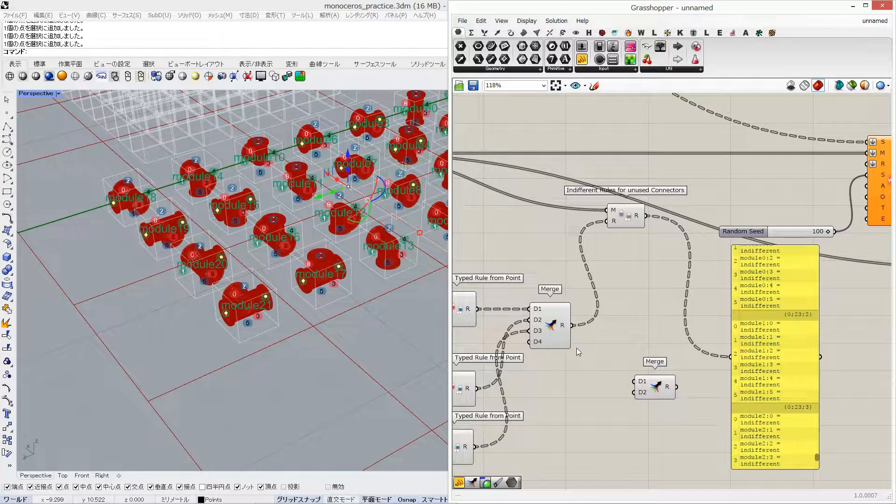
click(553, 327)
right_click(563, 325)
click(575, 375)
click(693, 310)
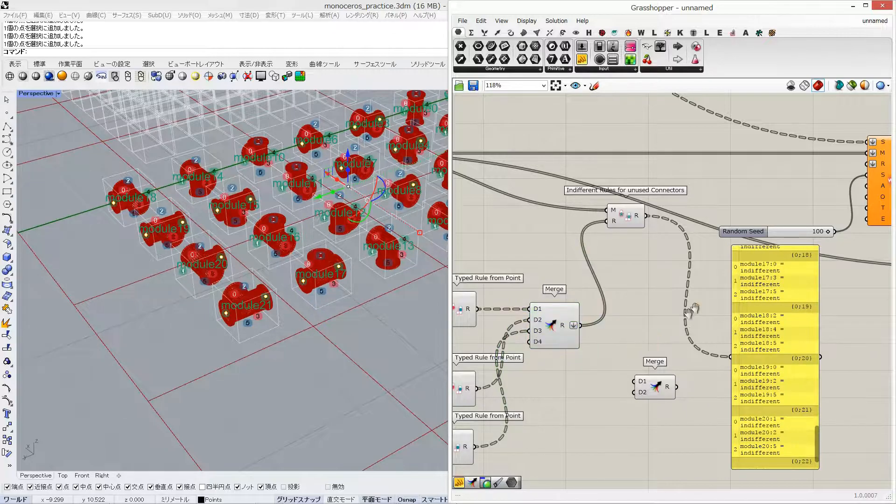
Step: Reposition the second Merge and connect the Indifferent Rules output to its D1 input
right_drag(694, 310, 666, 329)
drag(626, 406, 652, 357)
drag(617, 234, 631, 352)
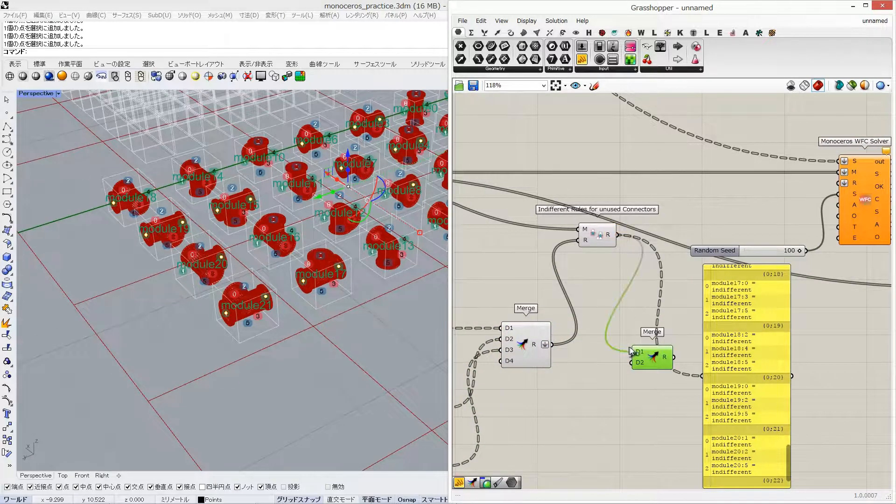
Step: Connect the outputs of the three typed rules to the second Merge's D2, D3 and D4 inputs
right_drag(646, 395, 687, 352)
scroll(687, 352, down, 1)
drag(690, 321, 675, 369)
scroll(686, 376, up, 1)
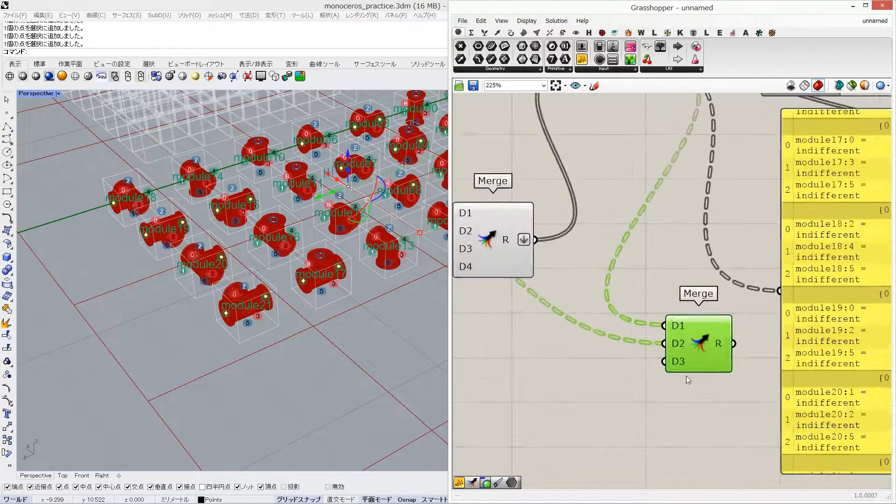
drag(511, 349, 692, 360)
drag(509, 408, 758, 412)
scroll(705, 387, up, 3)
click(717, 370)
Step: Connect the second Merge's R output to the panel that lists the rules
scroll(711, 373, down, 4)
right_drag(573, 265, 606, 271)
drag(605, 271, 735, 284)
scroll(686, 285, down, 3)
click(696, 280)
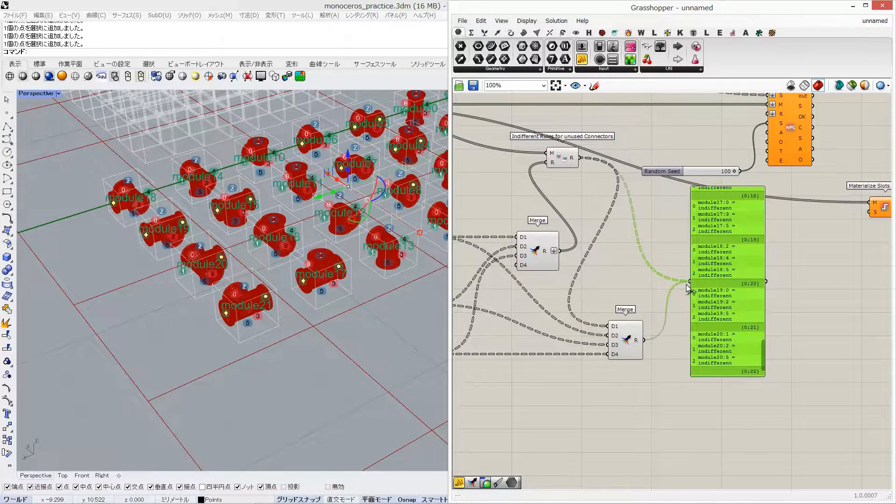
Step: Return the rules list to its beginning and flatten the second Merge's R output
scroll(737, 296, up, 2)
drag(771, 380, 782, 149)
click(592, 357)
right_click(597, 357)
click(614, 407)
scroll(613, 302, down, 2)
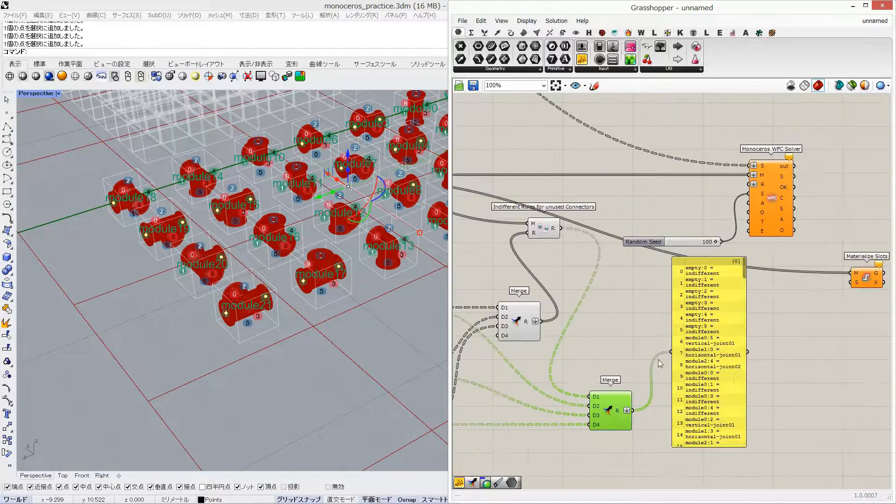
Step: Connect the second Merge's R output to the WFC Solver's R input and delete the rules panel
click(727, 290)
key(Delete)
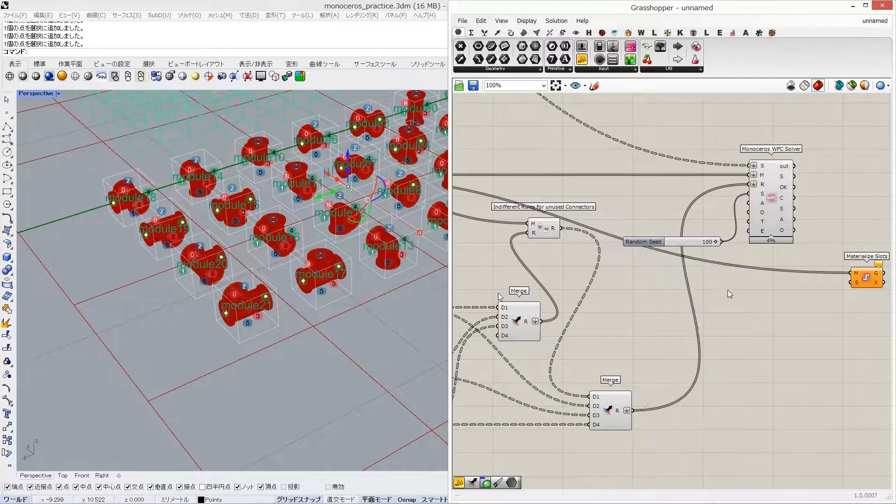
scroll(258, 372, down, 4)
scroll(254, 270, up, 3)
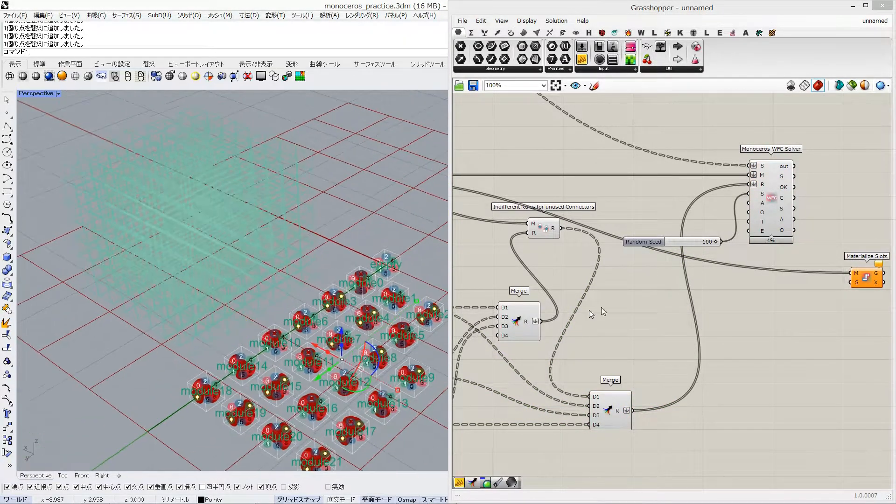
Step: Connect the WFC Solver's S output to the Materialize Slots S input and inspect the generated pipes
right_drag(783, 187, 588, 219)
drag(597, 207, 684, 310)
right_drag(243, 300, 292, 284)
scroll(275, 264, up, 4)
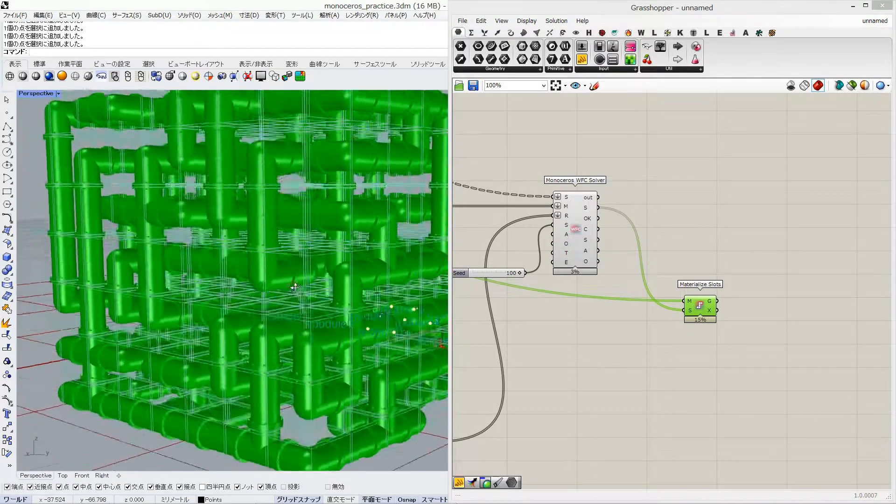
scroll(284, 288, down, 4)
scroll(275, 262, up, 3)
right_drag(270, 235, 259, 256)
Step: Turn off the preview of the components upstream of Materialize Slots, including the slot grid and rules
right_drag(584, 256, 728, 271)
scroll(730, 264, down, 8)
drag(779, 187, 619, 372)
middle_click(626, 351)
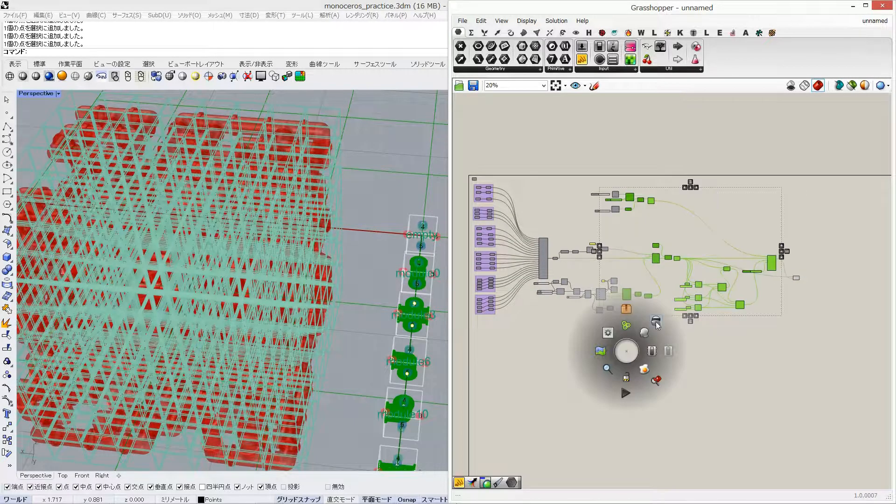
click(651, 325)
click(714, 356)
Step: Turn the preview of the Flatten Tree component back on to display the modules beside the pipe cube
right_drag(344, 291, 308, 247)
scroll(715, 274, up, 8)
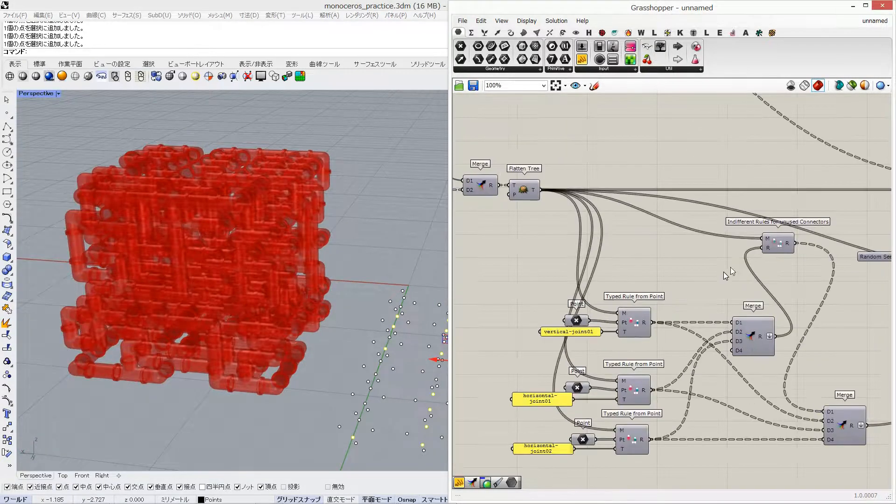
right_click(522, 189)
click(536, 206)
click(564, 260)
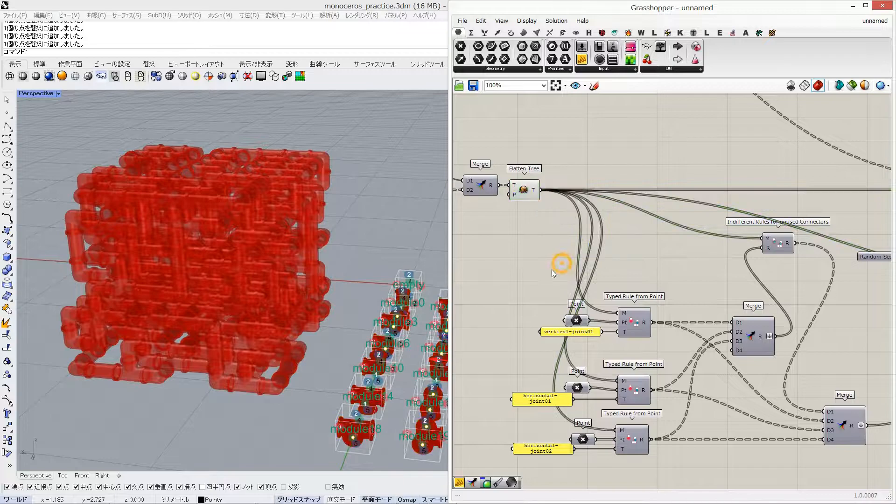
Step: Make layer レイヤ 01 current and hide the Points layer, then narrow the Grasshopper window to widen the viewport
drag(783, 7, 783, 236)
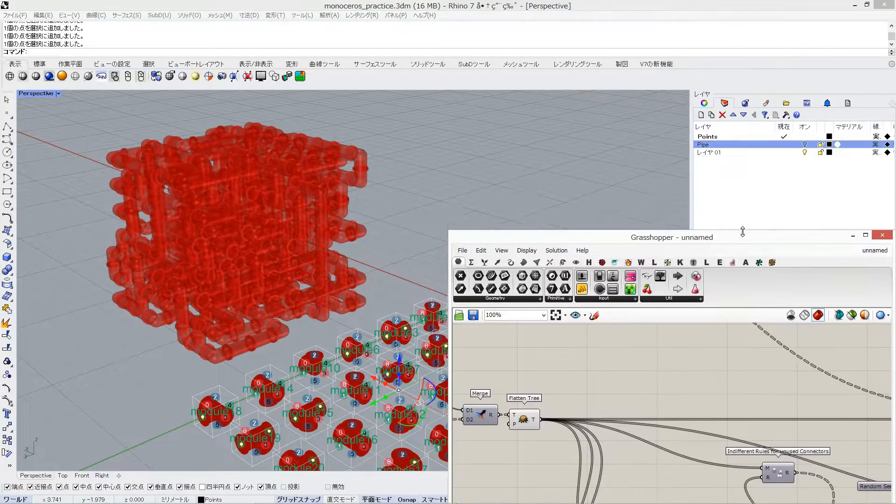
click(784, 152)
click(804, 136)
drag(719, 236, 895, 131)
shift+right_drag(280, 247, 289, 307)
click(488, 260)
drag(450, 257, 513, 258)
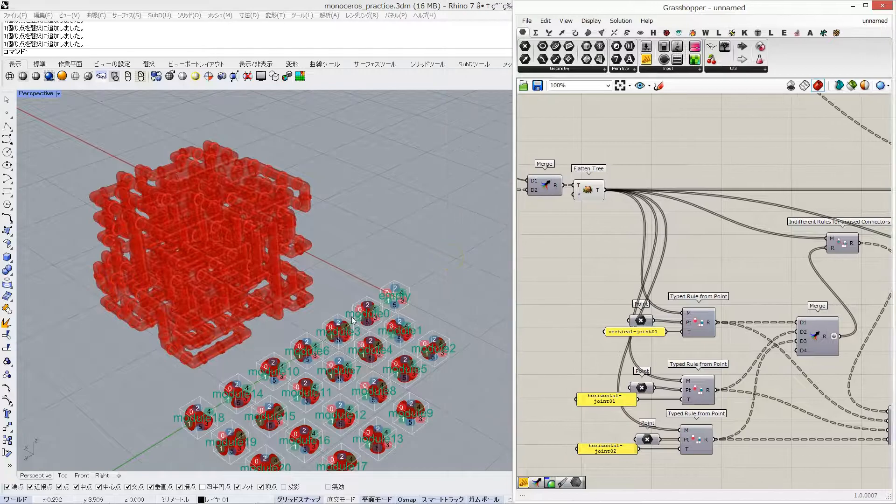
Step: Set the viewport background colour to black in the Rhino options
click(303, 15)
click(344, 259)
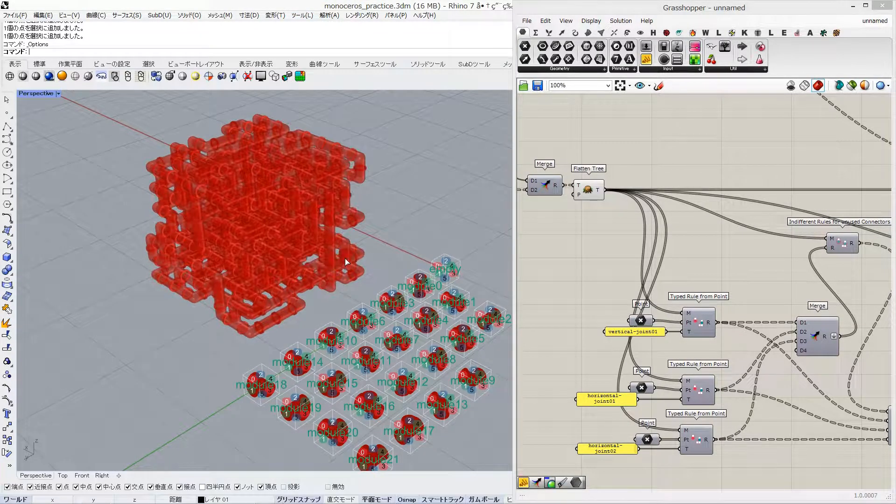
click(215, 242)
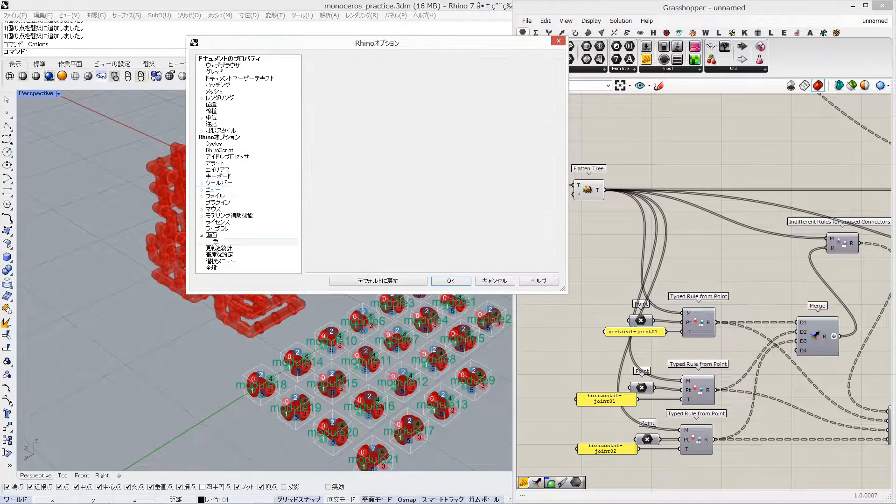
click(449, 73)
click(387, 250)
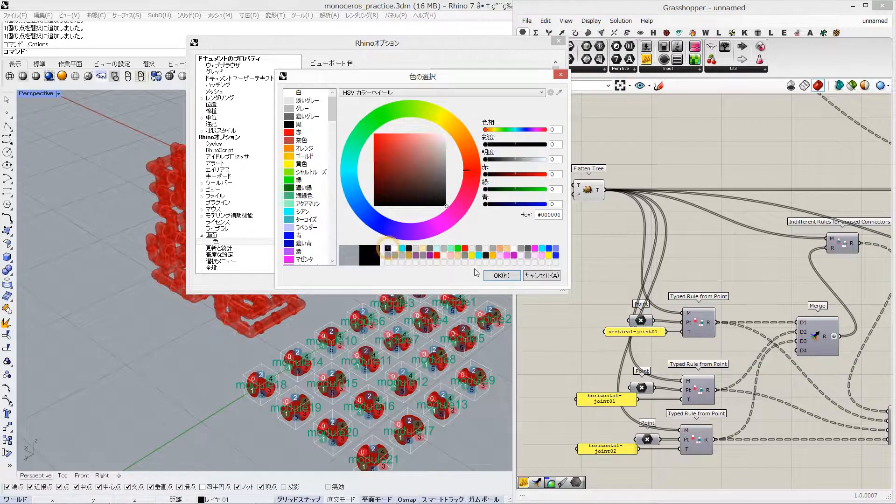
click(491, 276)
click(451, 281)
Step: Set the document preview colour for selected components to opaque light blue and select Materialize Slots
scroll(707, 211, down, 3)
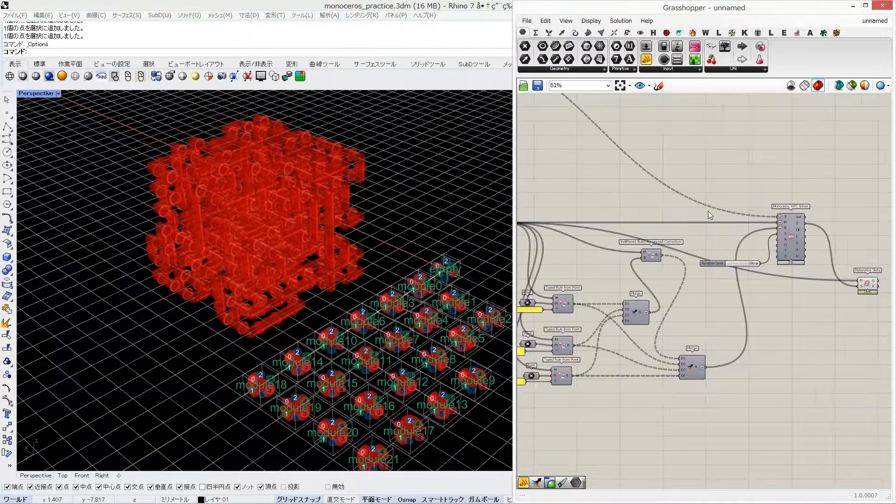
click(864, 85)
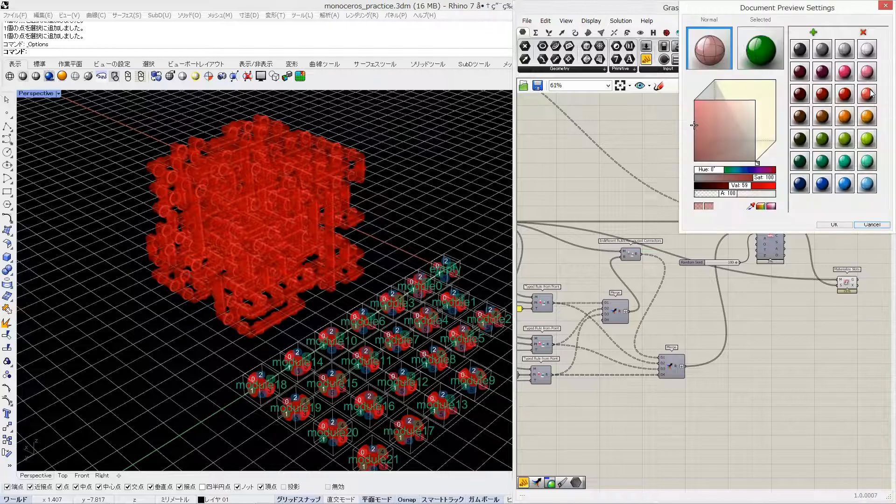
drag(820, 95, 772, 53)
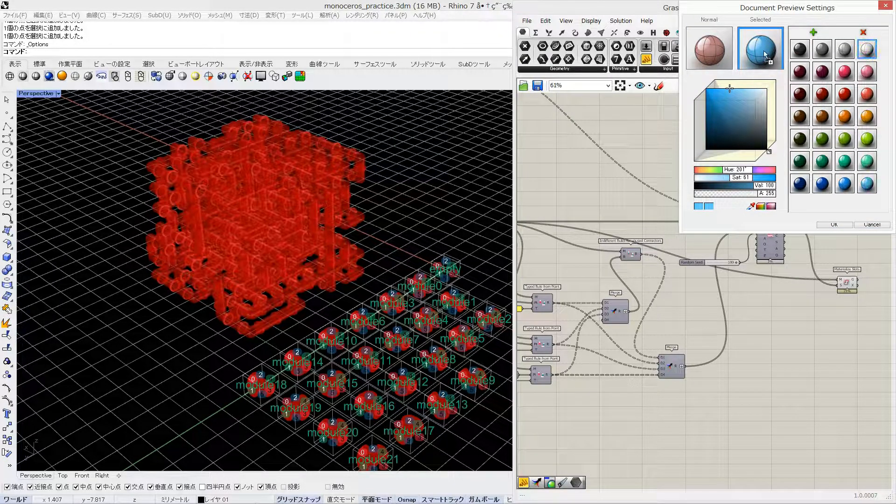
drag(763, 52, 763, 55)
click(834, 224)
click(851, 282)
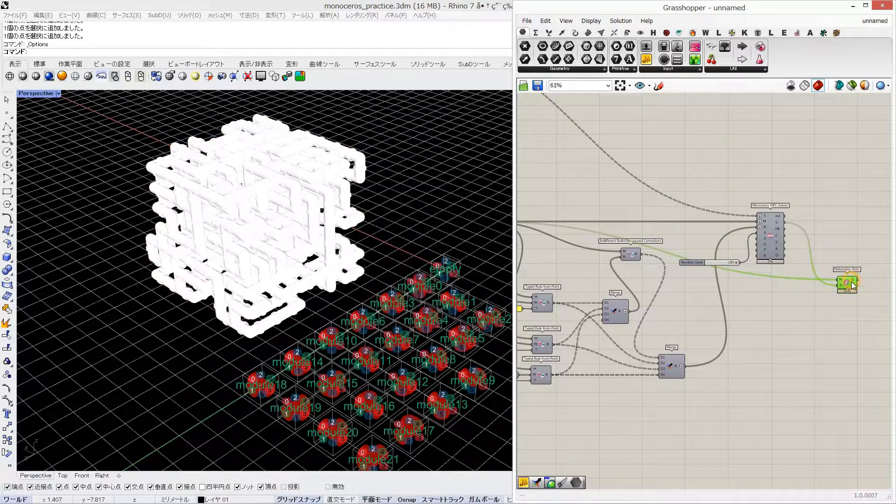
click(865, 85)
drag(771, 49, 770, 51)
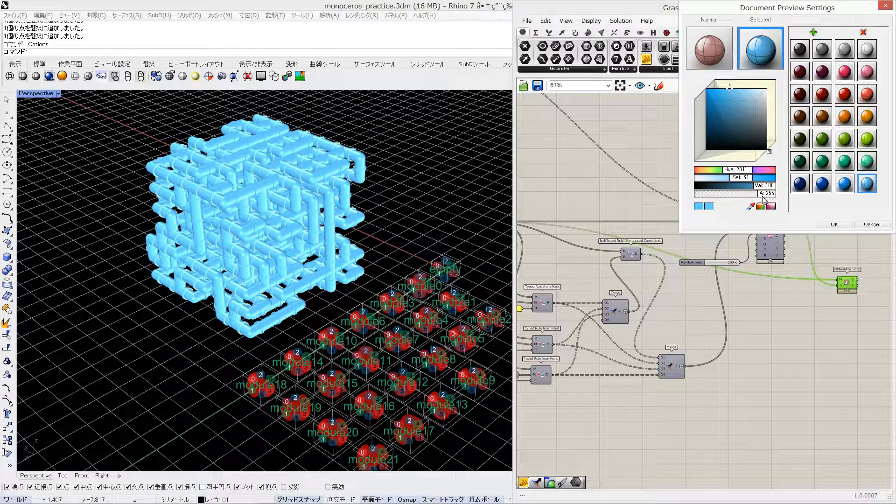
click(834, 224)
Step: Add the Flatten Tree component to the selection so the modules also use the blue preview colour
scroll(349, 320, up, 3)
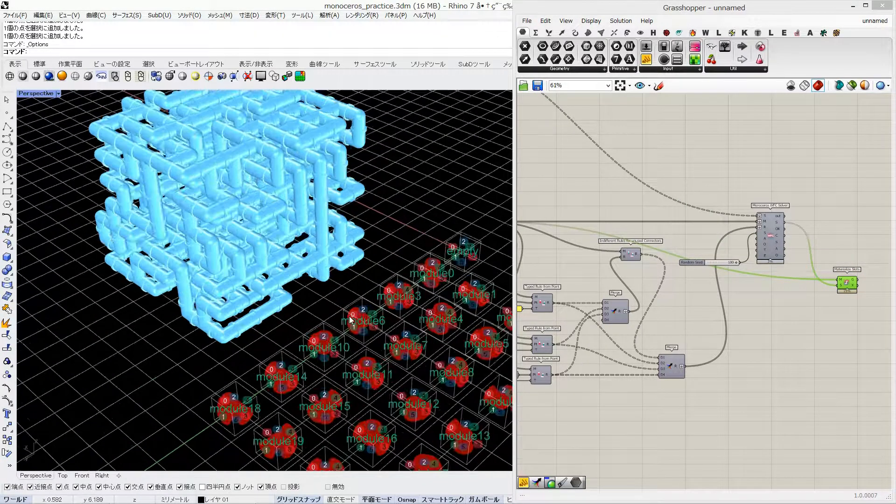
right_drag(352, 320, 354, 295)
right_drag(613, 229, 631, 249)
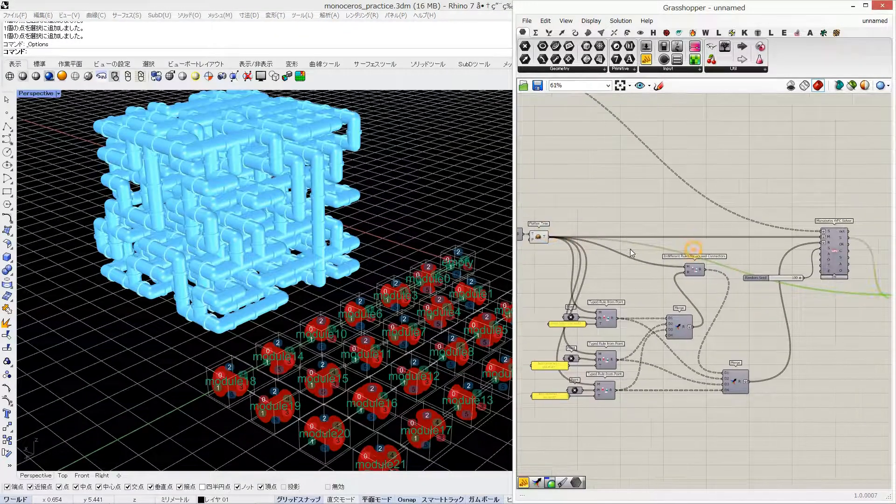
scroll(629, 248, down, 1)
shift+click(551, 240)
right_drag(345, 326, 284, 305)
Step: Lower the WFC Solver's Random Seed below 100 to generate another pipe arrangement
scroll(324, 308, down, 2)
right_drag(754, 279, 703, 272)
scroll(703, 272, up, 4)
scroll(703, 271, up, 2)
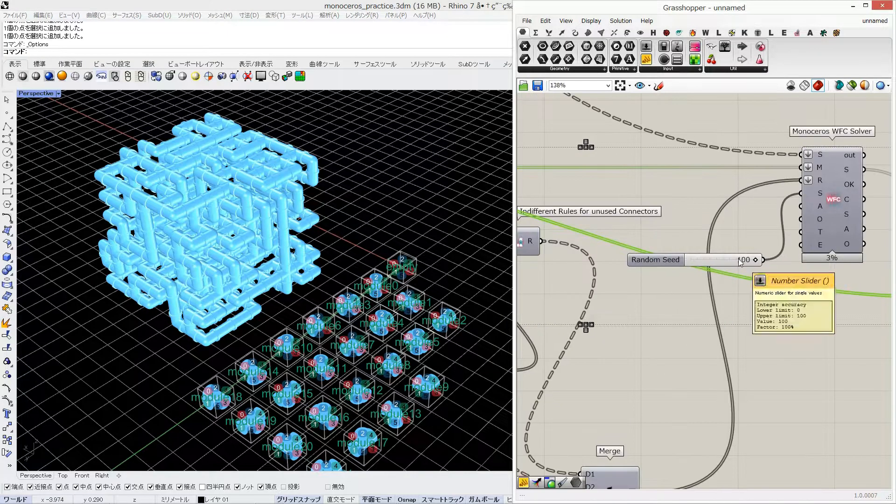
drag(755, 262, 727, 263)
Step: Enlarge the slot grid by setting the Square's Extent Y slider to 10 and the Series Count to 10
right_drag(613, 133, 792, 234)
scroll(637, 140, down, 2)
right_drag(638, 140, 891, 327)
scroll(636, 228, up, 1)
right_drag(636, 228, 671, 217)
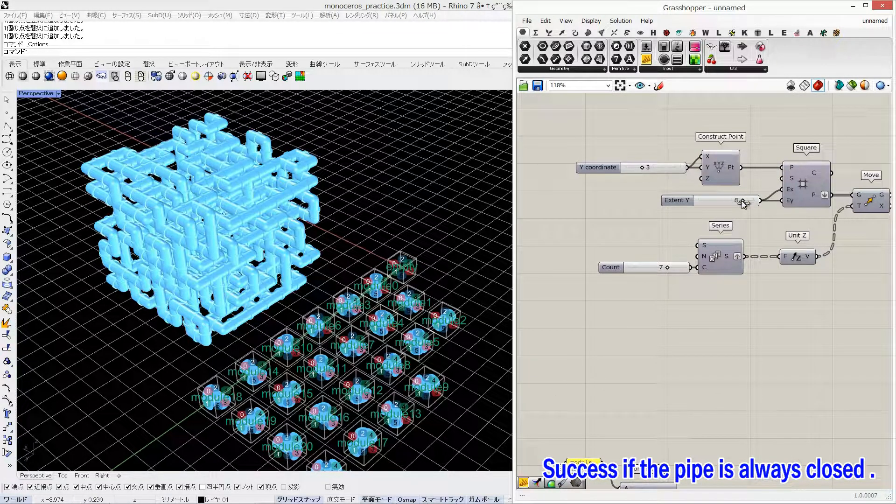
drag(743, 204, 747, 204)
drag(668, 270, 689, 271)
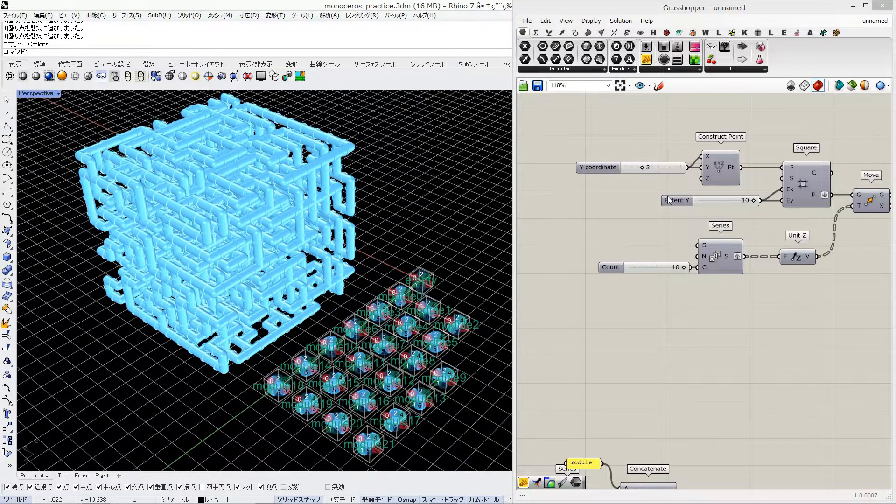
click(749, 202)
drag(738, 201, 754, 202)
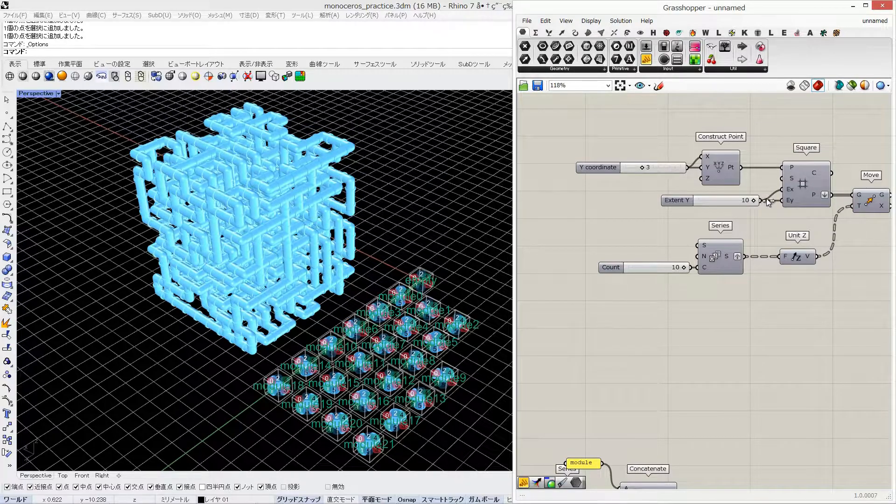
Step: Set the WFC Solver's Random Seed to 62
scroll(793, 236, down, 3)
right_drag(793, 236, 536, 98)
right_drag(698, 344, 667, 291)
right_drag(772, 315, 541, 298)
scroll(753, 269, up, 2)
click(754, 267)
mouse_move(748, 271)
mouse_down()
mouse_move(730, 272)
mouse_move(761, 271)
mouse_up()
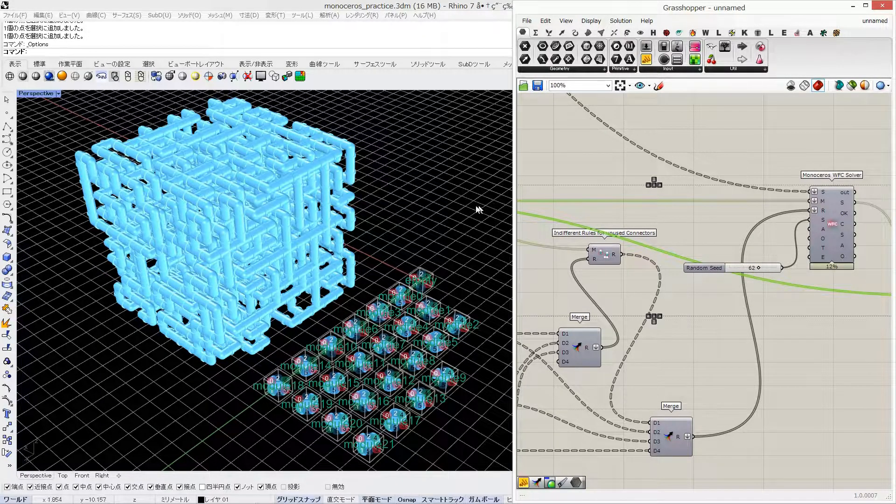
Step: Bake the Materialize Slots geometry to layer レイヤ 01 with its colour set by layer
click(358, 204)
scroll(297, 272, down, 4)
right_drag(732, 226, 552, 215)
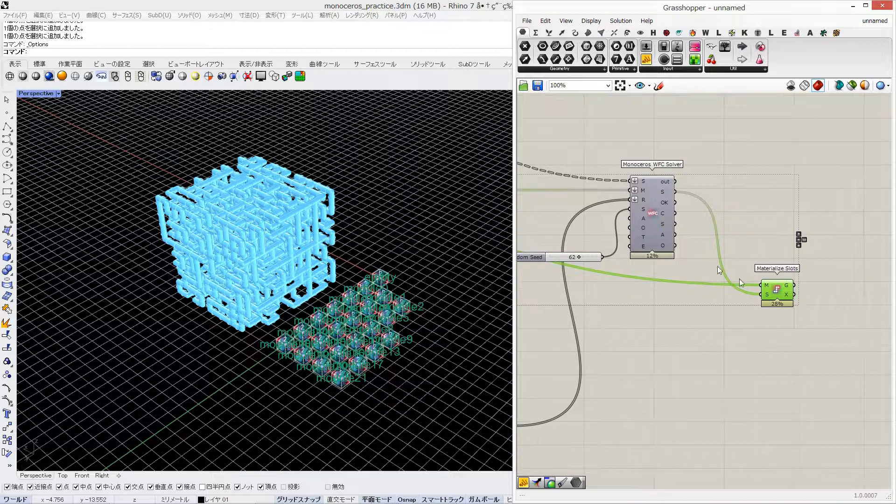
click(799, 328)
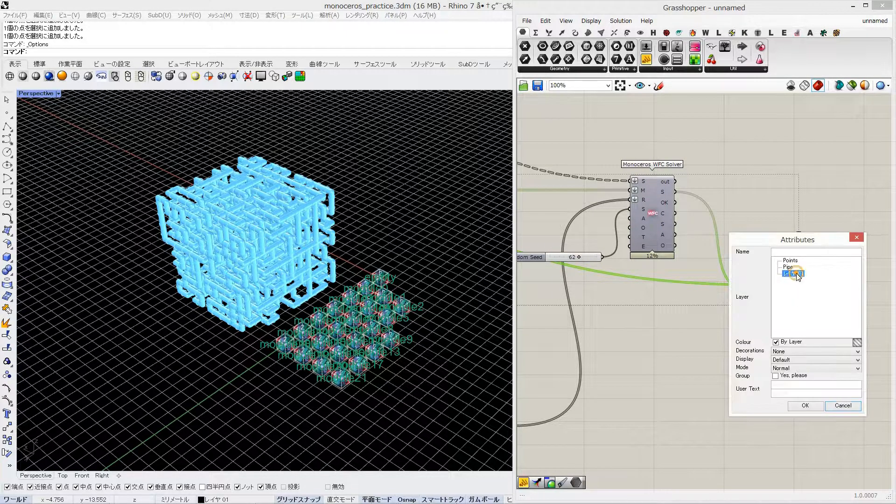
click(801, 406)
Step: Select the baked pipe blocks and move them along the X axis, clear of the Grasshopper preview
right_drag(296, 257, 337, 243)
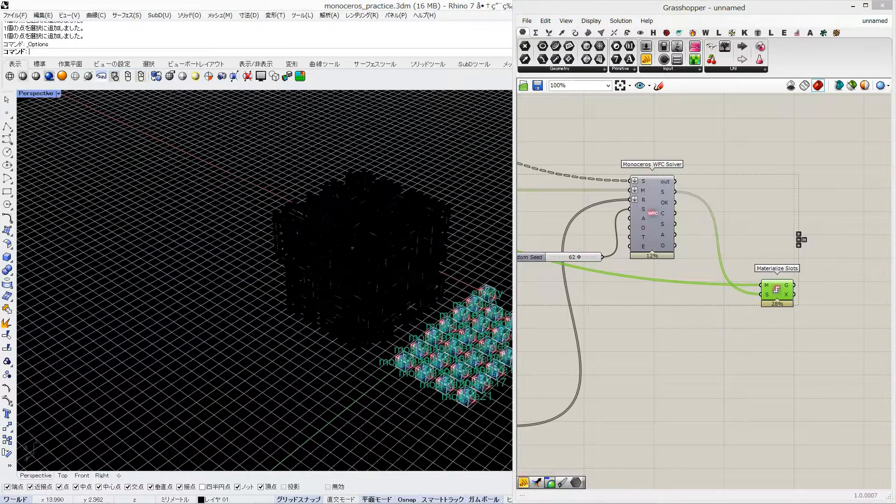
click(337, 243)
drag(263, 210, 188, 172)
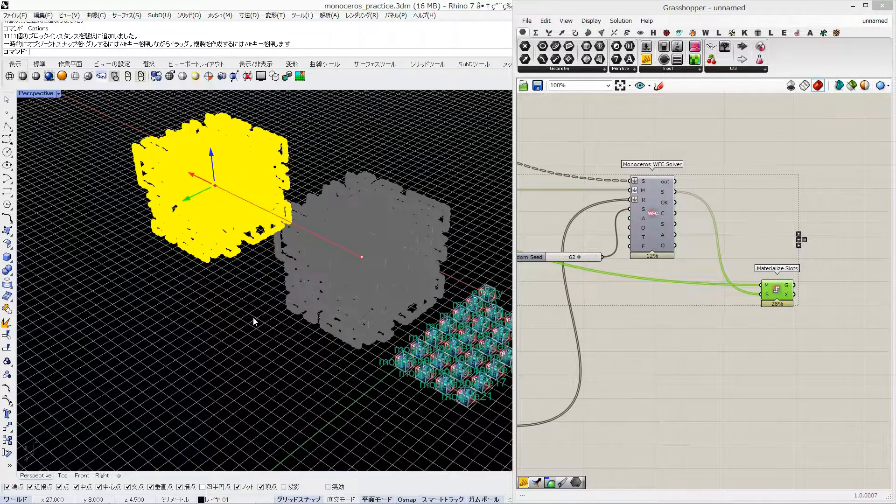
click(254, 320)
Step: Switch the perspective viewport to Rendered display mode and inspect the baked pipe cube up close
shift+right_drag(312, 318, 400, 376)
scroll(414, 260, up, 3)
mouse_move(413, 260)
shift+right_down()
mouse_move(364, 264)
mouse_move(383, 252)
mouse_move(358, 279)
shift+right_up()
scroll(350, 300, up, 2)
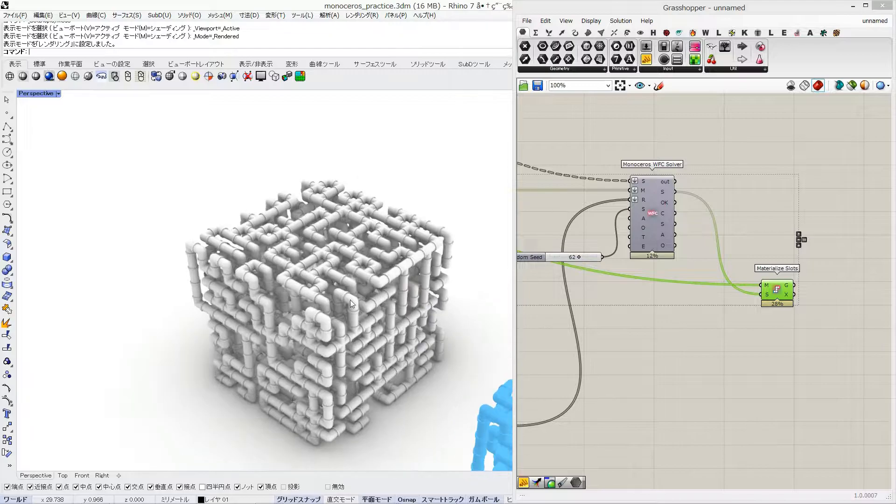
scroll(335, 299, up, 6)
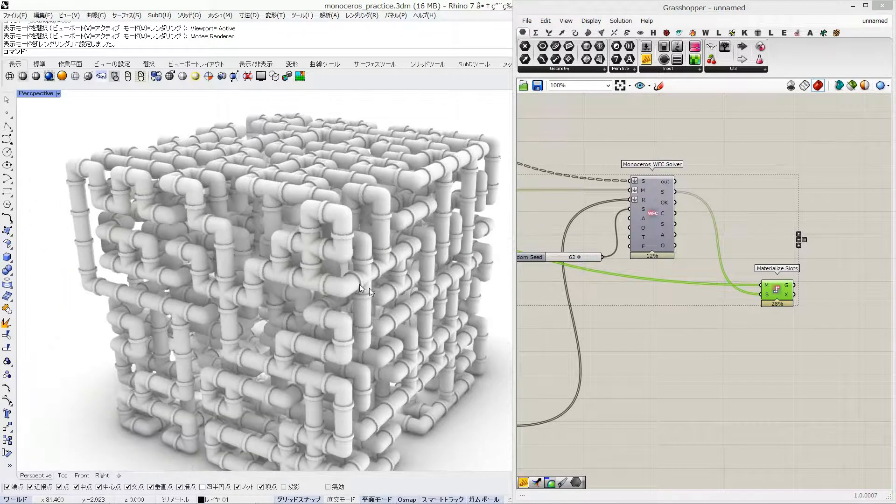
mouse_move(360, 284)
right_down()
mouse_move(398, 290)
mouse_move(354, 289)
right_up()
scroll(366, 309, down, 3)
right_drag(355, 289, 373, 291)
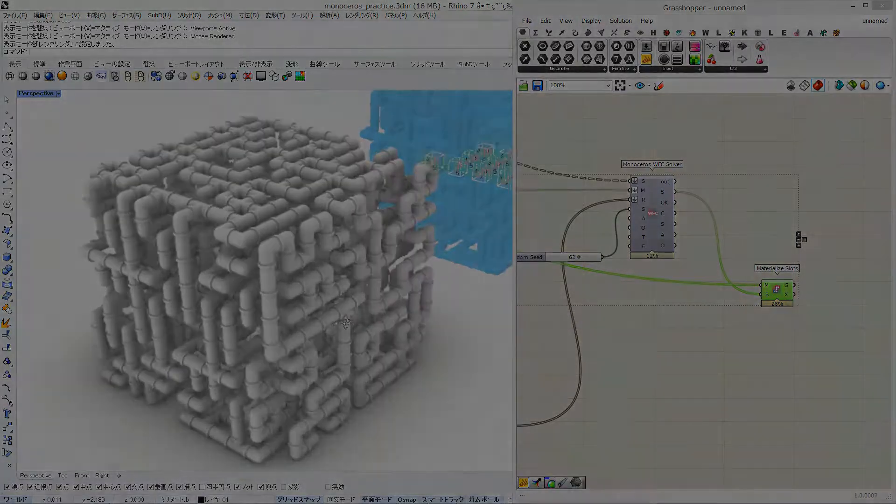